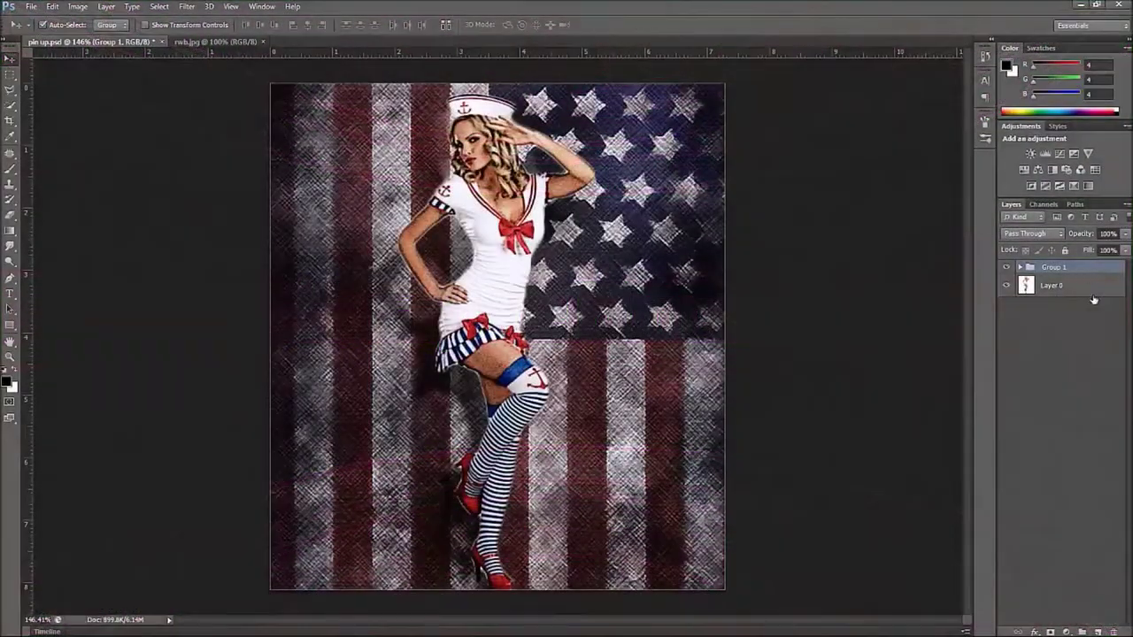
- Delete Group 1 and duplicate Layer 0, leaving only the copy visible
click(1095, 501)
click(1087, 268)
drag(1087, 284, 1114, 632)
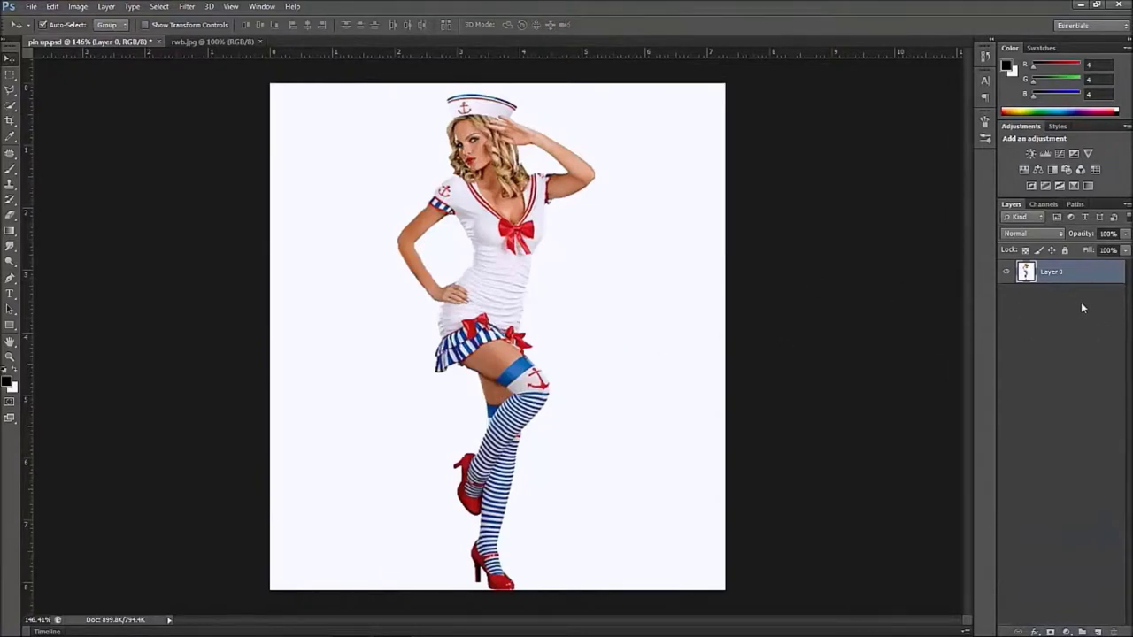
drag(1082, 277, 1098, 632)
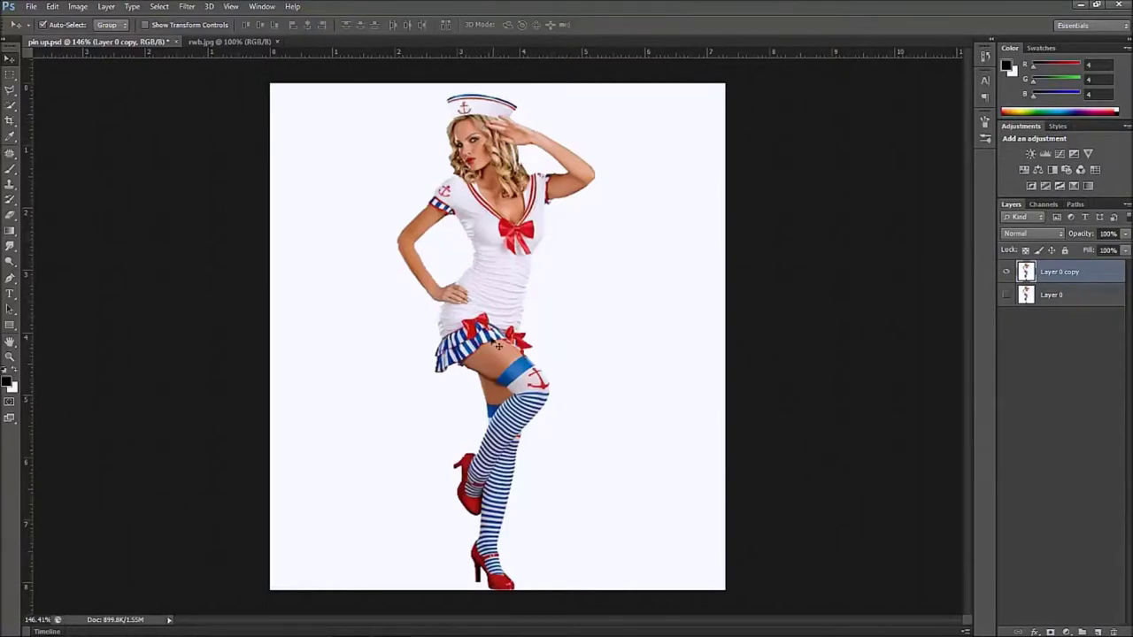
- Select the woman on Layer 0 copy with the Quick Selection tool, from the hat to the shoes, including the raised arm
click(11, 107)
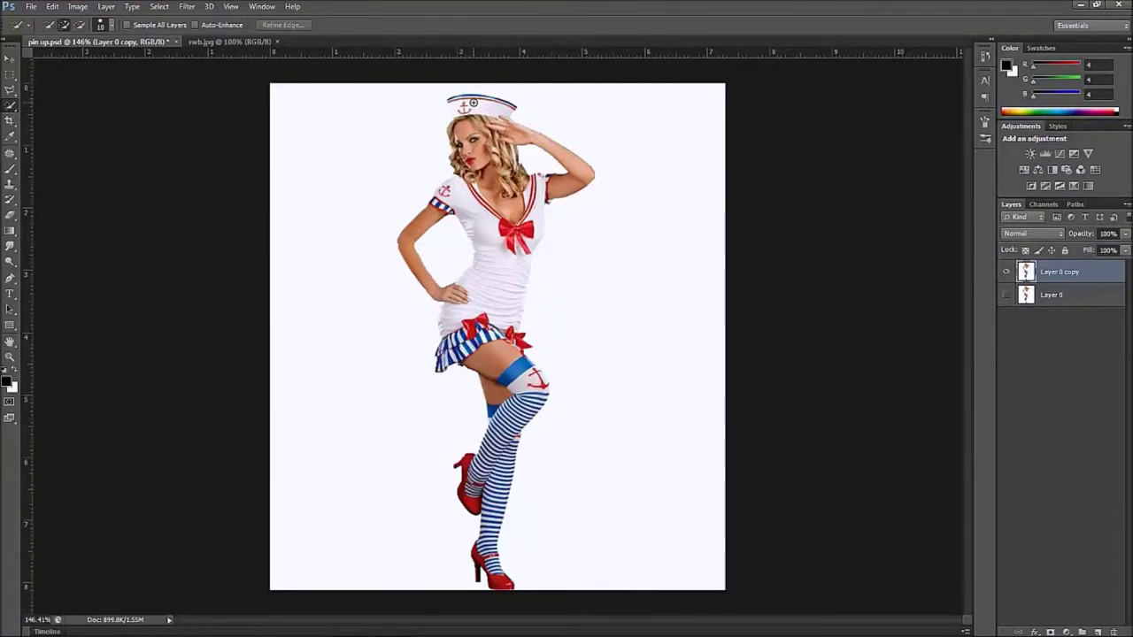
mouse_move(474, 101)
mouse_down()
mouse_move(515, 398)
mouse_move(498, 578)
mouse_move(483, 487)
mouse_up()
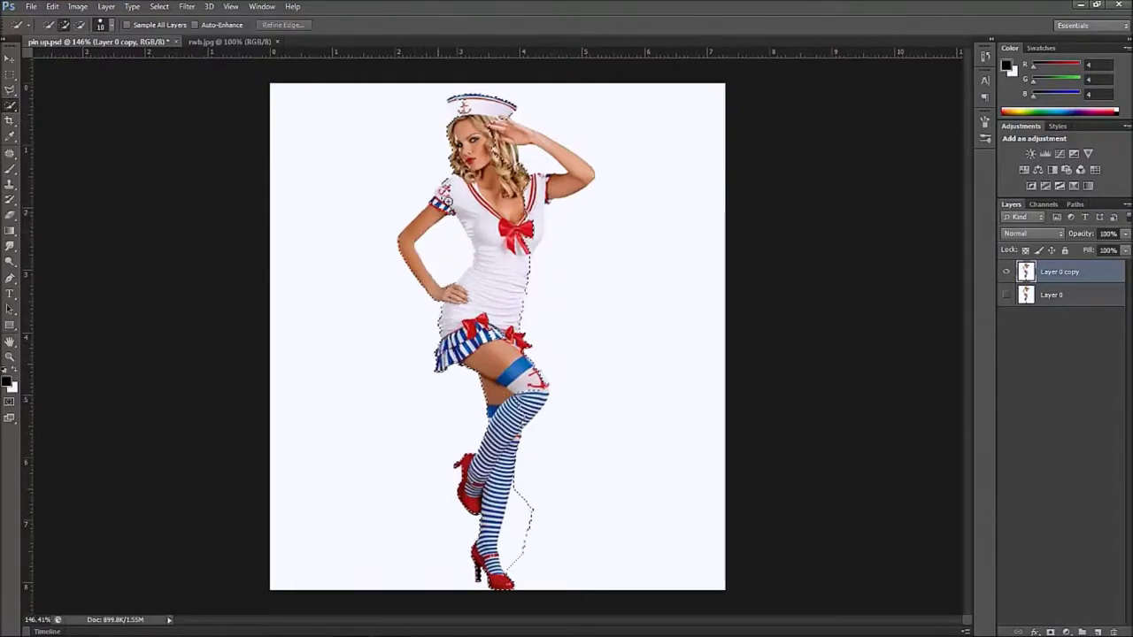
drag(523, 131, 551, 154)
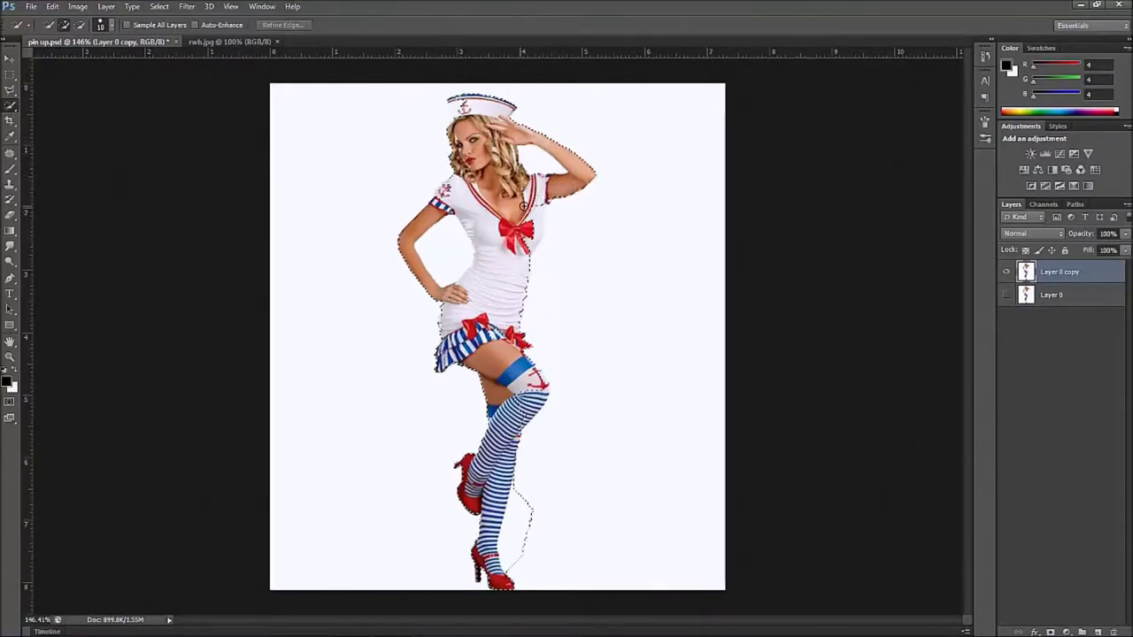
click(532, 239)
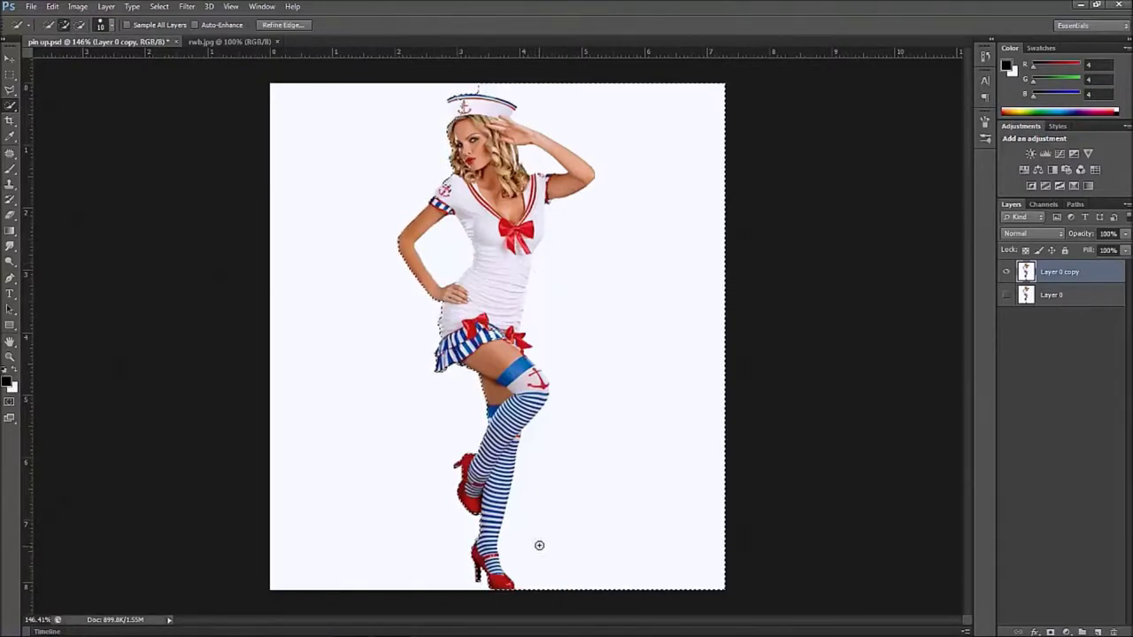
- Subtract the background beside the hat, raised arm and torso from the selection with a size 25 brush
scroll(542, 496, up, 4)
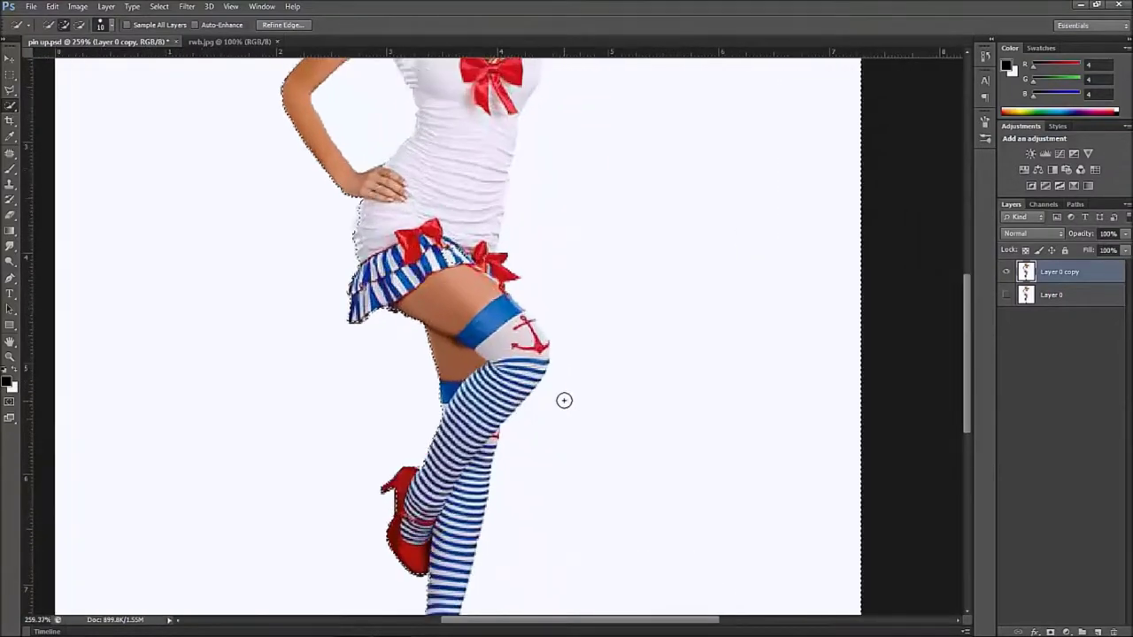
scroll(563, 391, down, 2)
drag(653, 245, 614, 392)
drag(627, 245, 608, 302)
drag(615, 257, 609, 433)
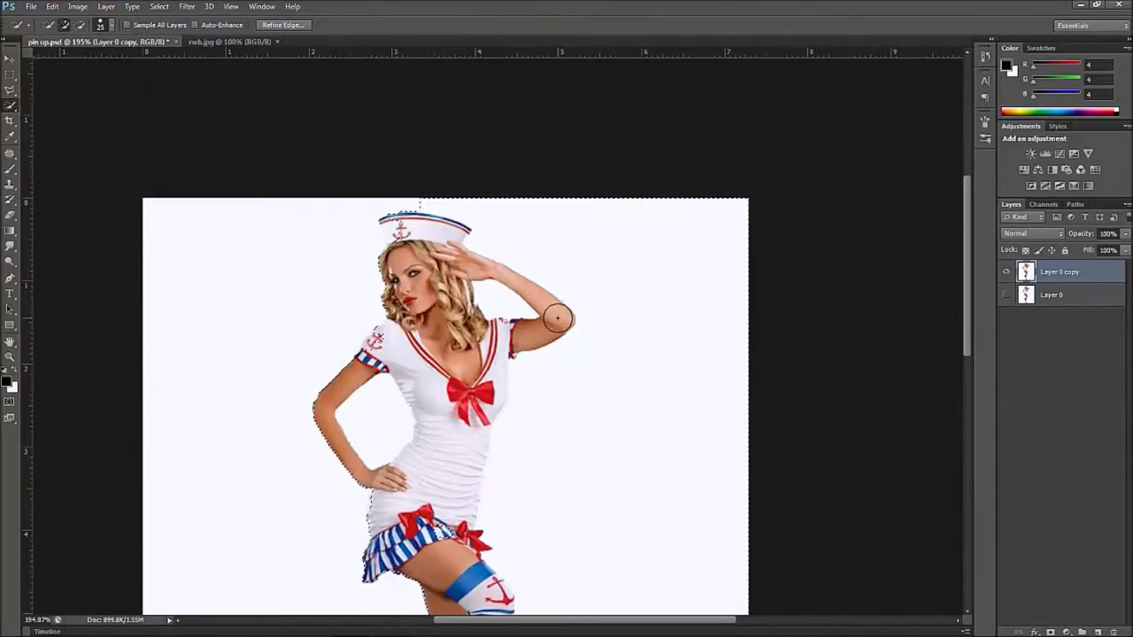
key(alt)
key(alt)
key(alt)
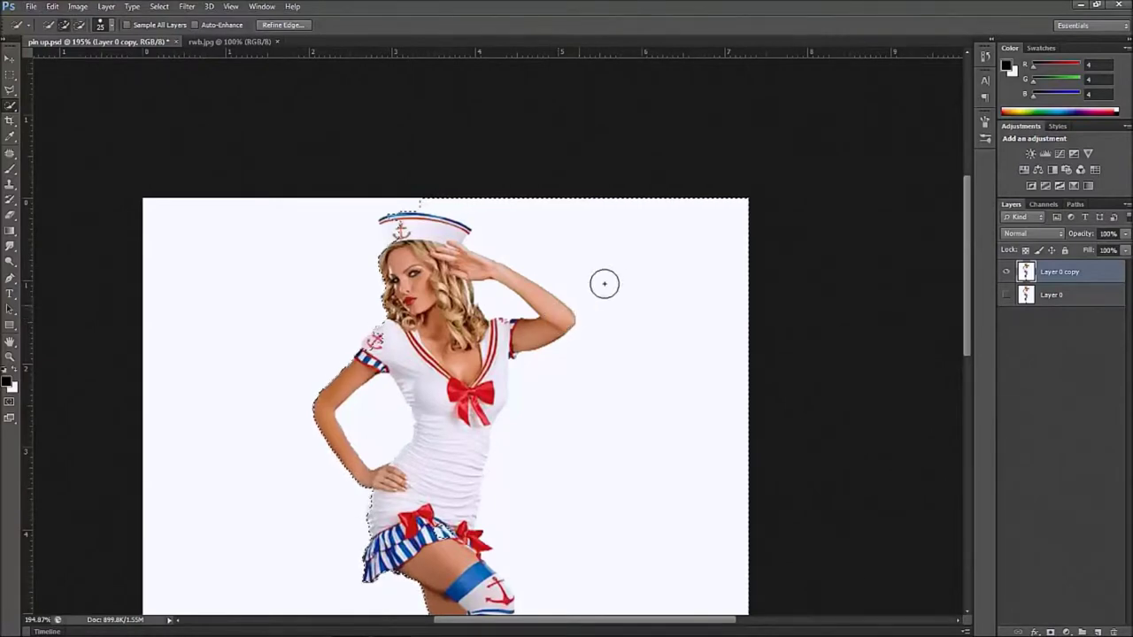
key(alt)
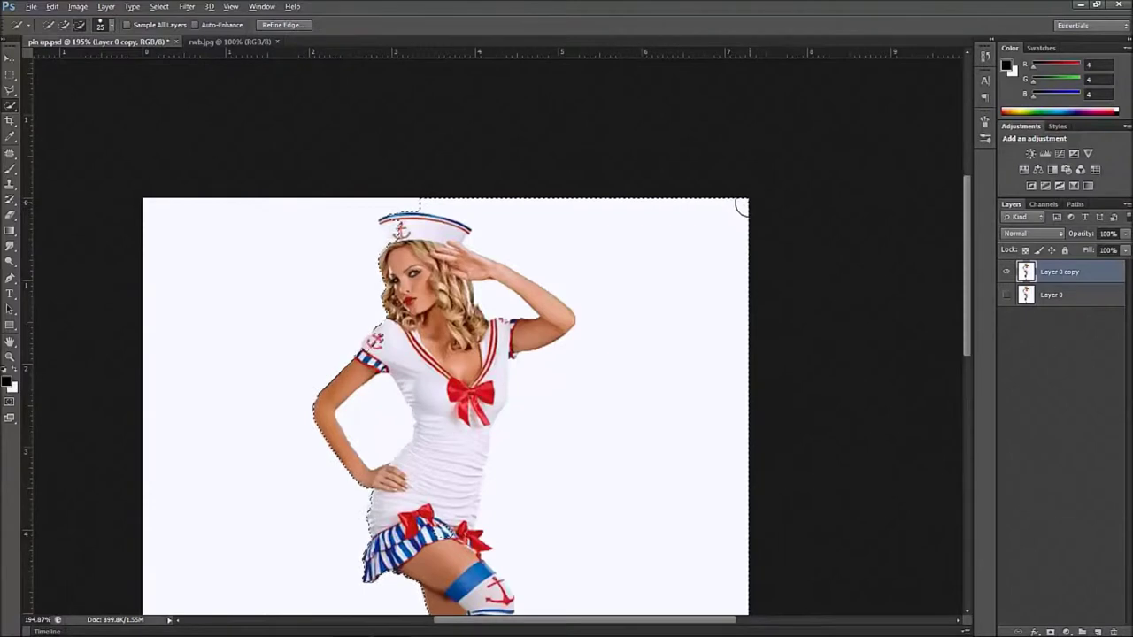
mouse_move(666, 245)
mouse_down()
mouse_move(575, 257)
mouse_move(611, 281)
mouse_move(620, 338)
mouse_move(540, 385)
mouse_move(525, 505)
mouse_up()
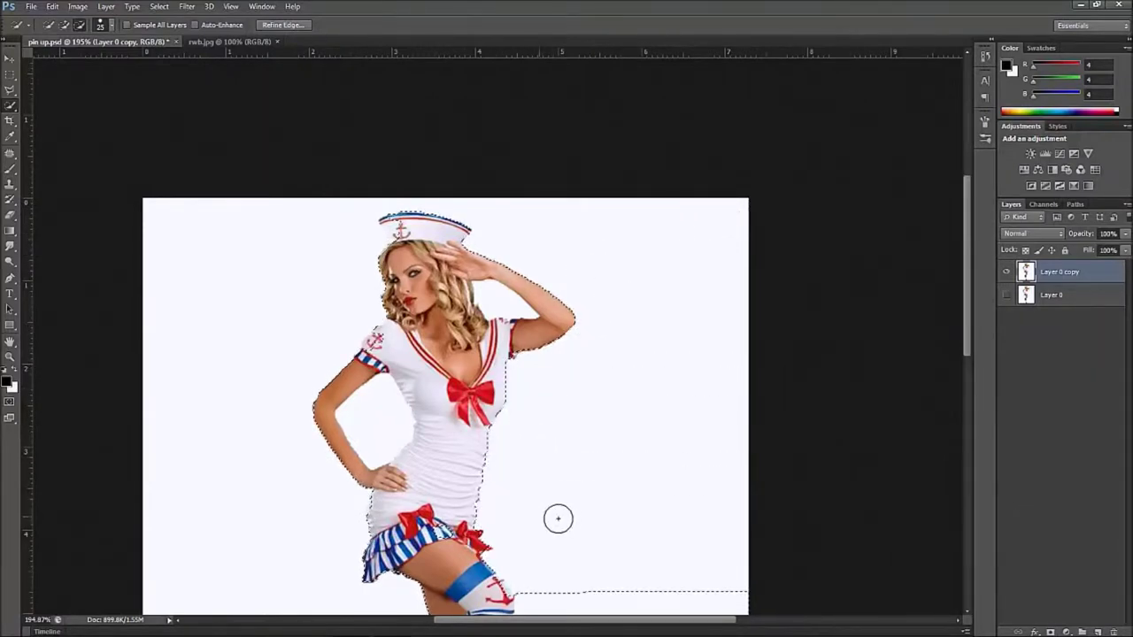
- Subtract the remaining background beside the knee, lower leg and front shoe from the selection
scroll(572, 524, down, 5)
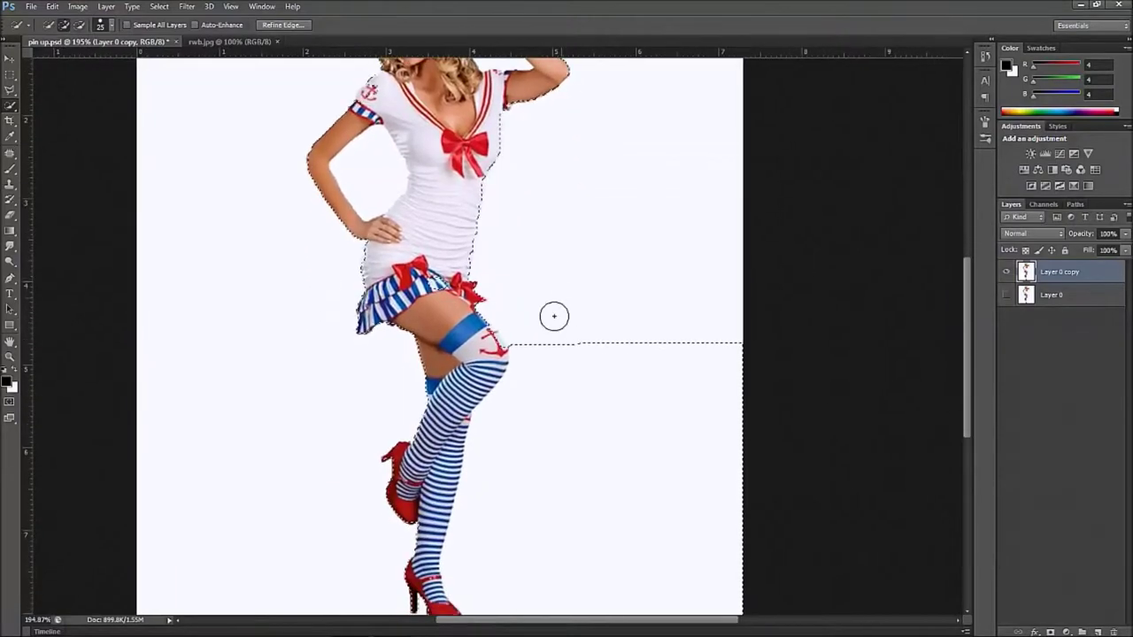
mouse_move(555, 331)
mouse_down()
mouse_move(566, 356)
mouse_move(490, 534)
mouse_up()
drag(466, 573, 455, 594)
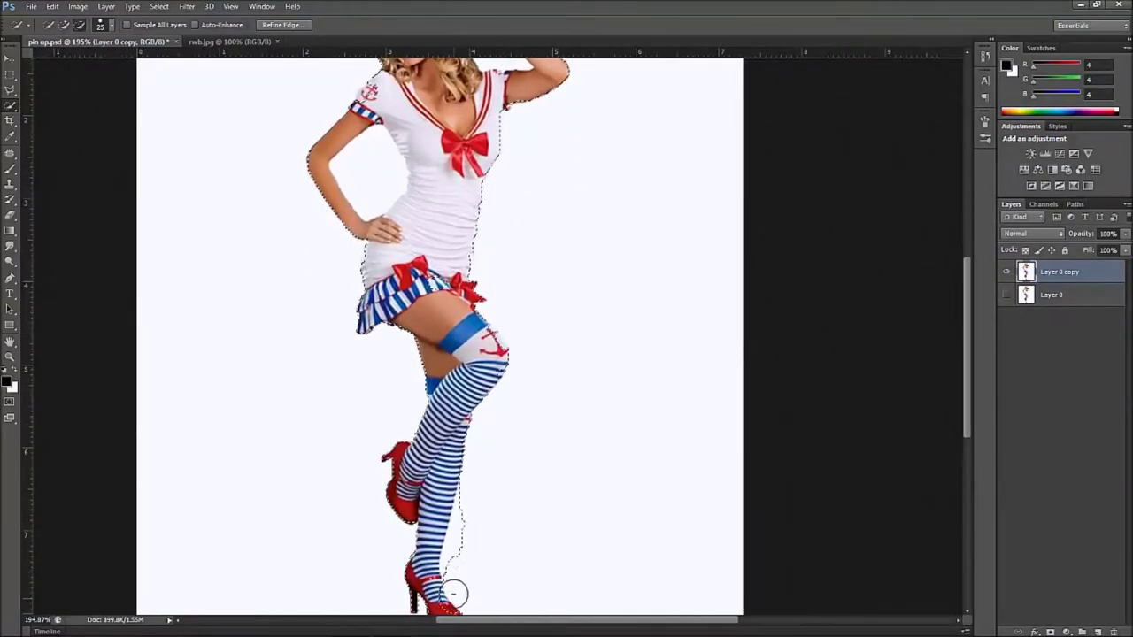
click(469, 489)
- Reduce the selection brush to size 10 and refine the selection edge around the lower legs and red shoes
key(bracketleft)
key(bracketleft)
key(bracketleft)
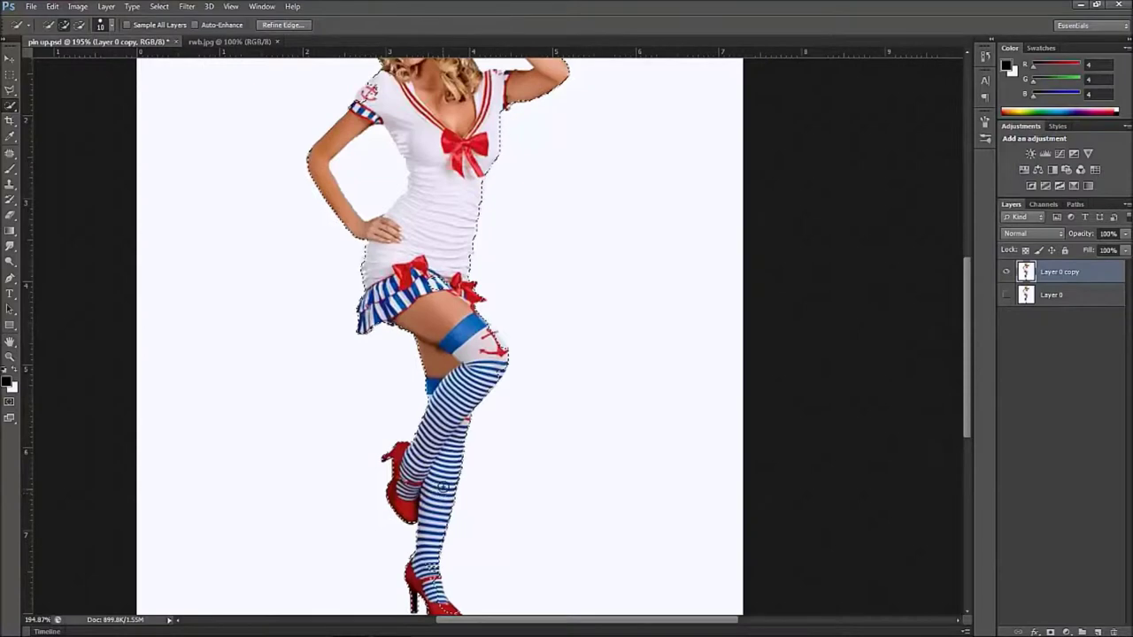
scroll(441, 491, up, 2)
scroll(451, 379, down, 1)
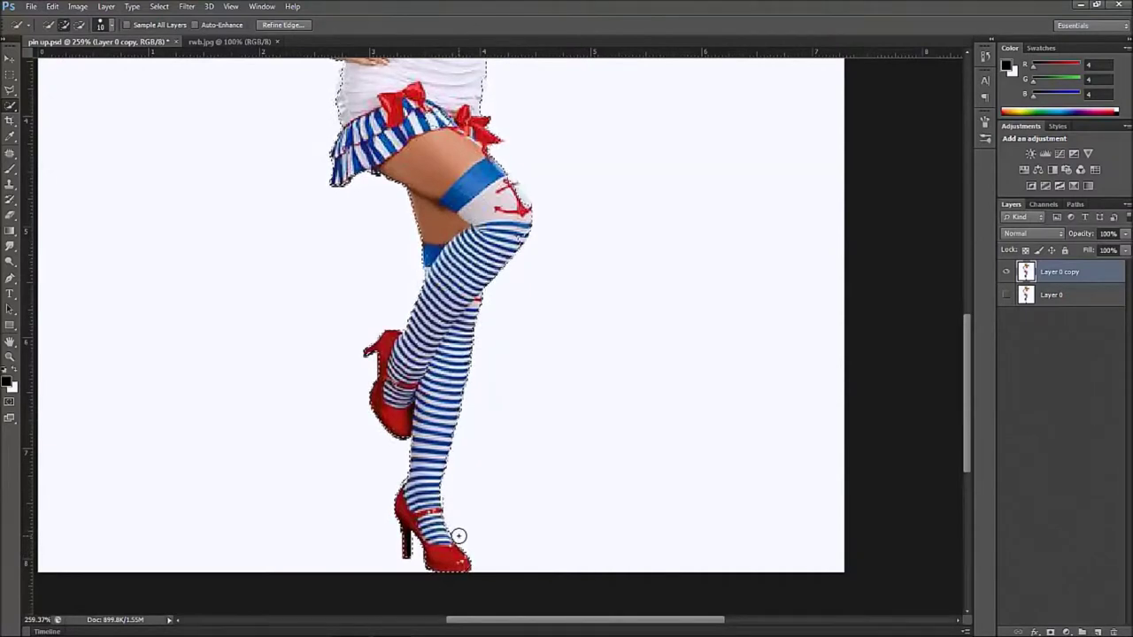
key(alt)
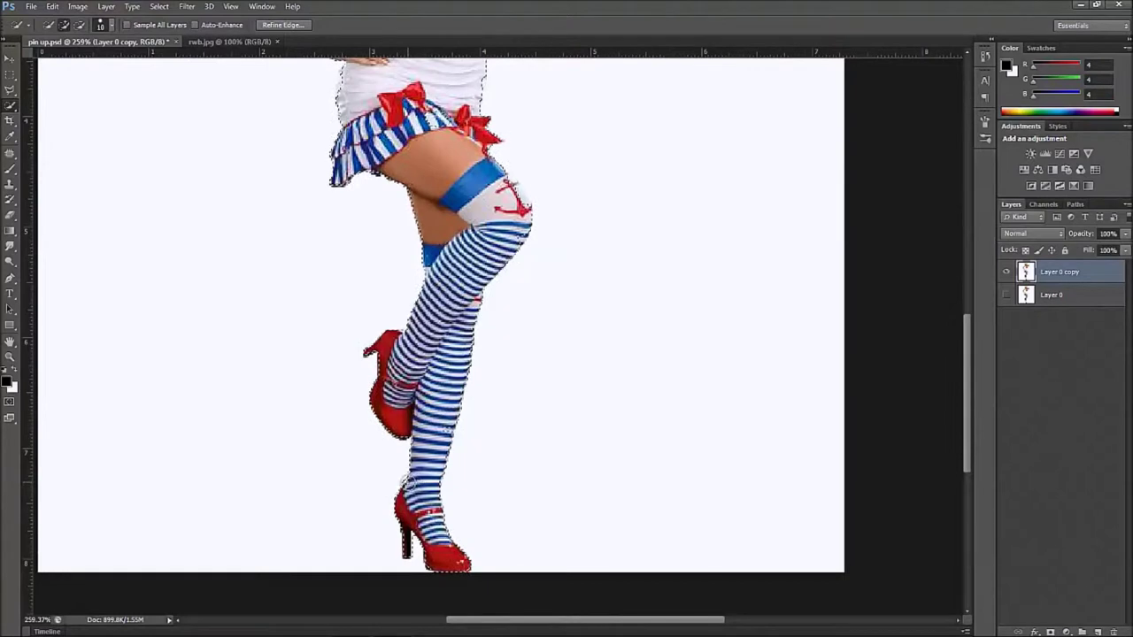
key(alt)
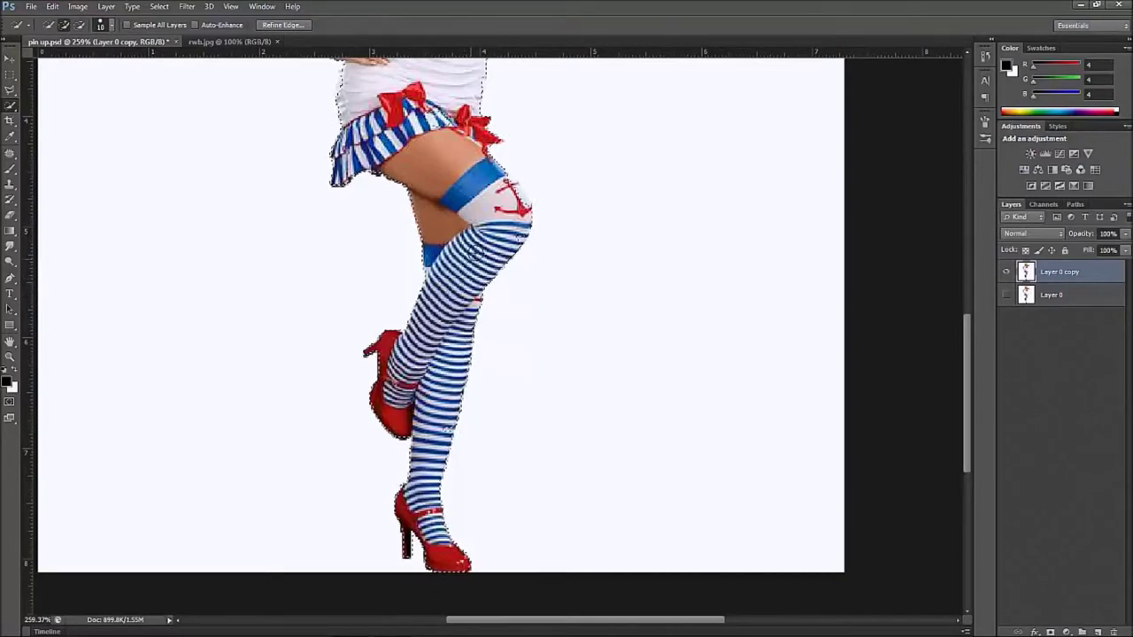
- Subtract the sliver of background above the knee, next to the anchor on the stocking, from the selection
scroll(496, 249, up, 2)
drag(497, 214, 482, 312)
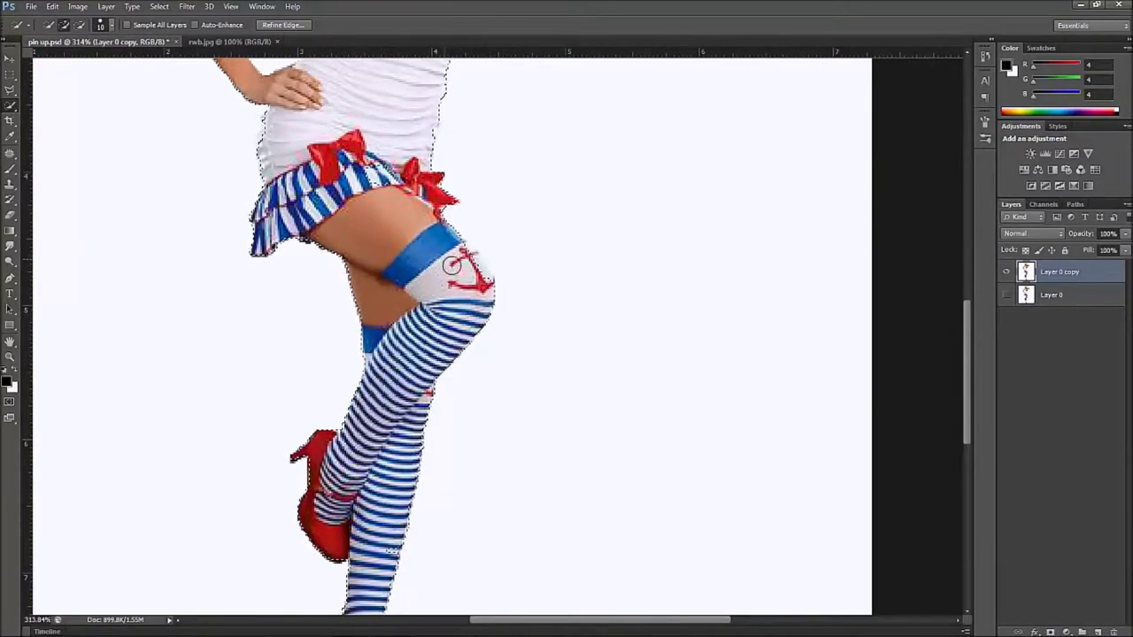
scroll(474, 274, up, 1)
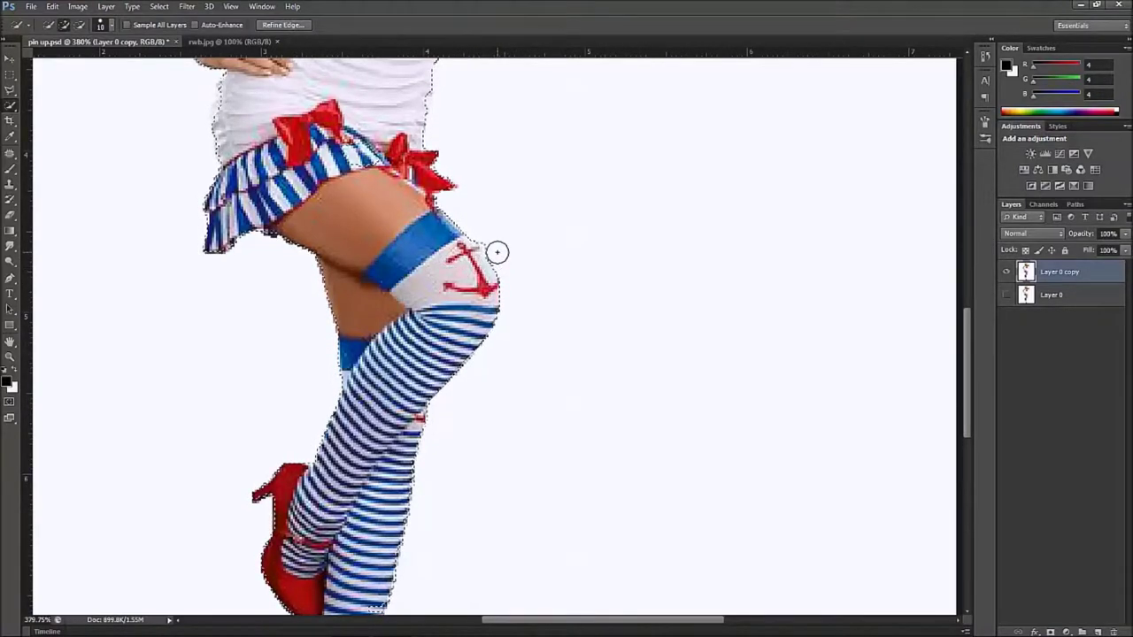
key(alt)
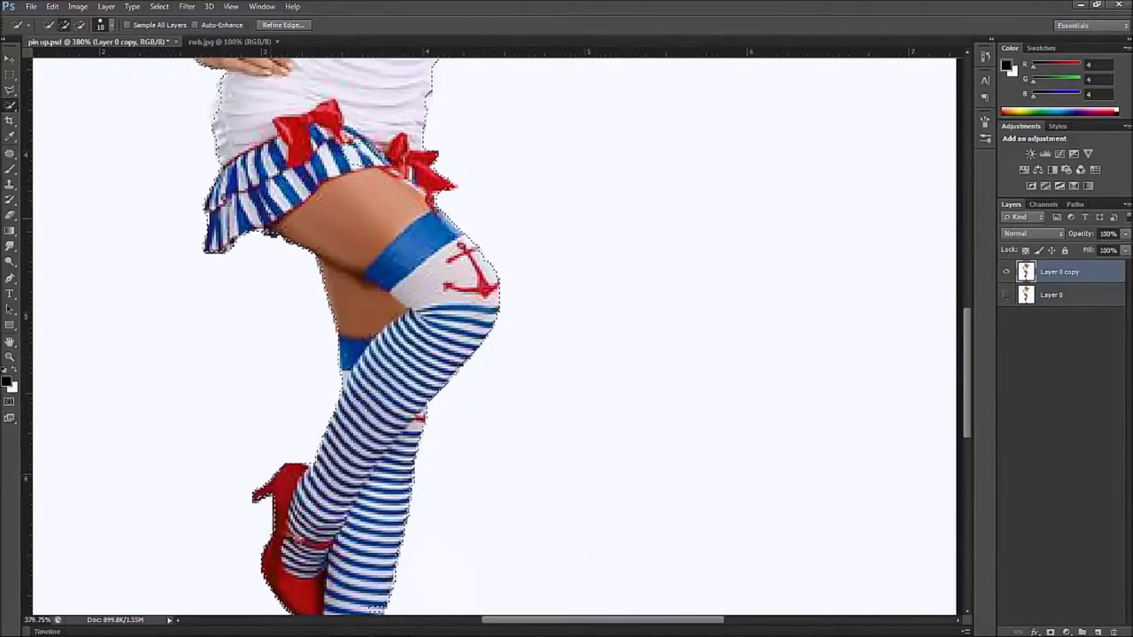
- Refine the selection edge along the striped skirt and the waist of the dress
scroll(283, 164, up, 1)
drag(276, 149, 343, 273)
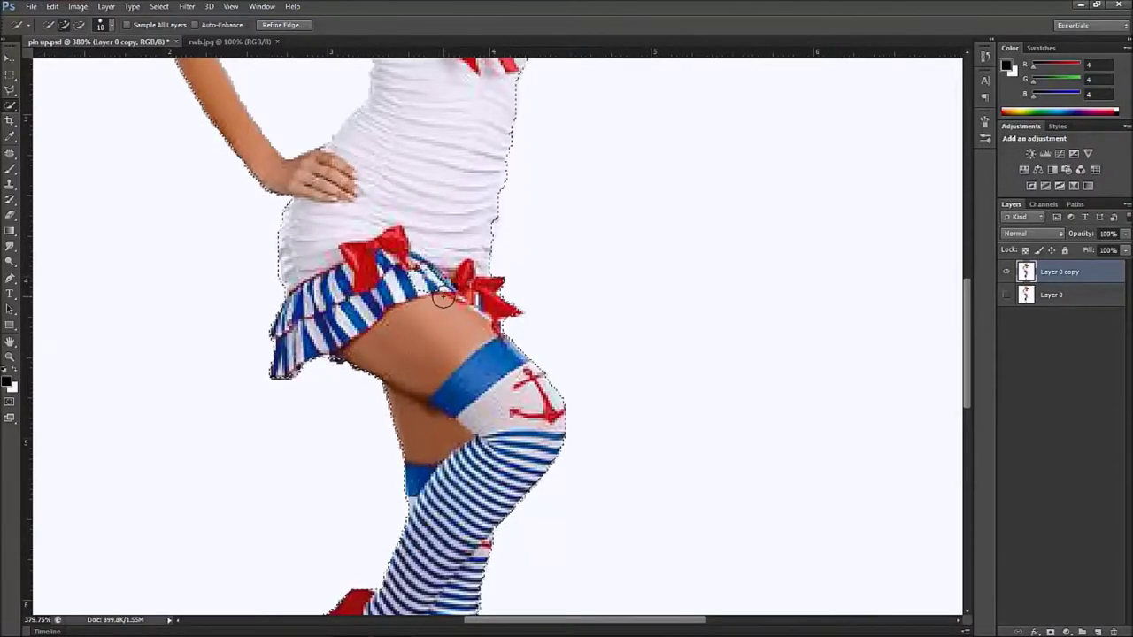
scroll(440, 300, up, 3)
scroll(440, 299, down, 2)
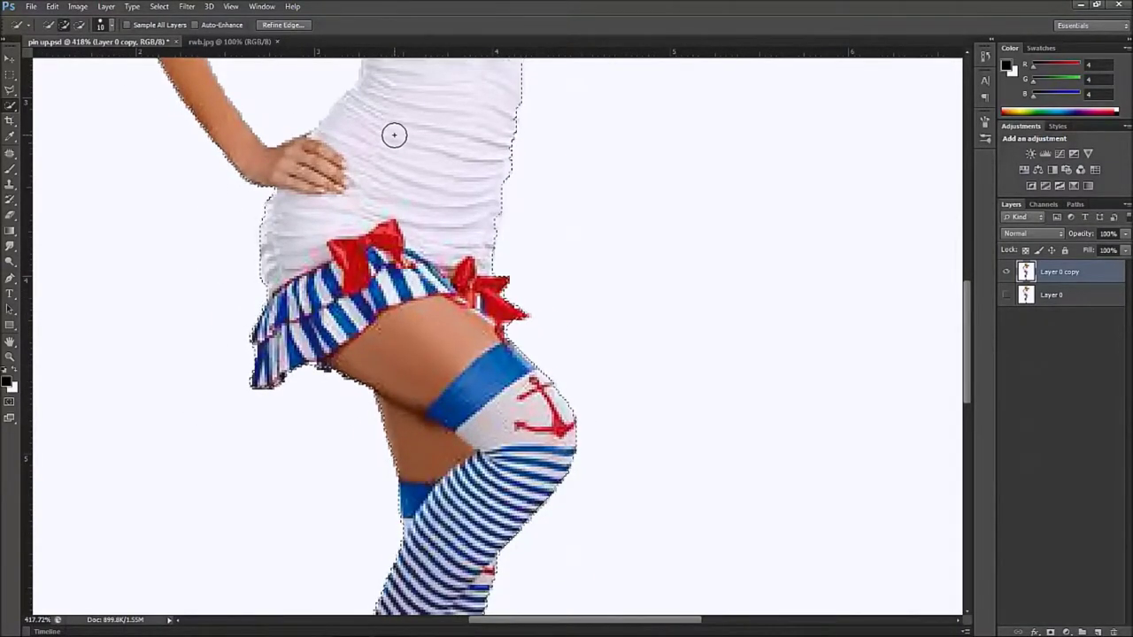
drag(392, 132, 457, 298)
drag(451, 182, 455, 329)
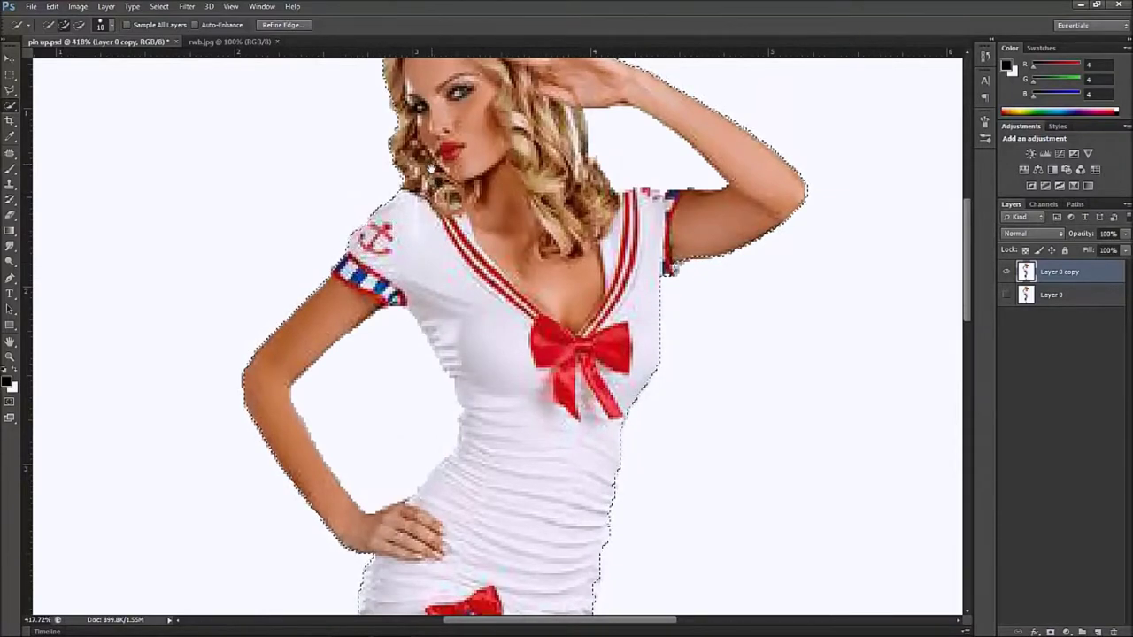
- Refine the selection around the shoulder, hair and sailor hat, reducing the brush to size 6
drag(455, 329, 468, 414)
click(397, 250)
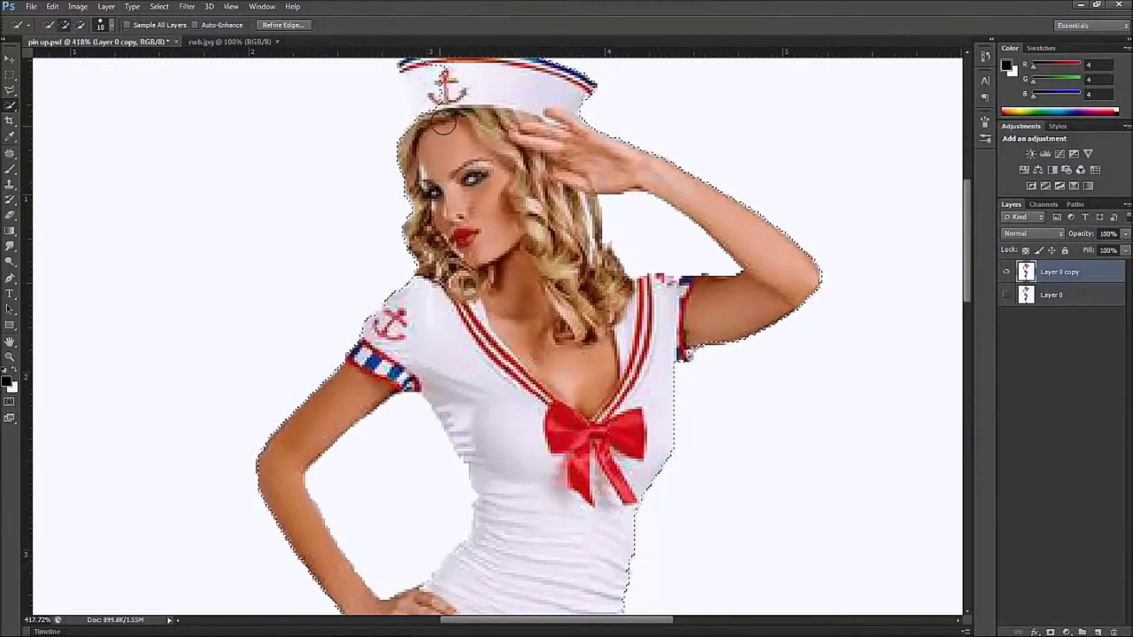
scroll(459, 113, up, 3)
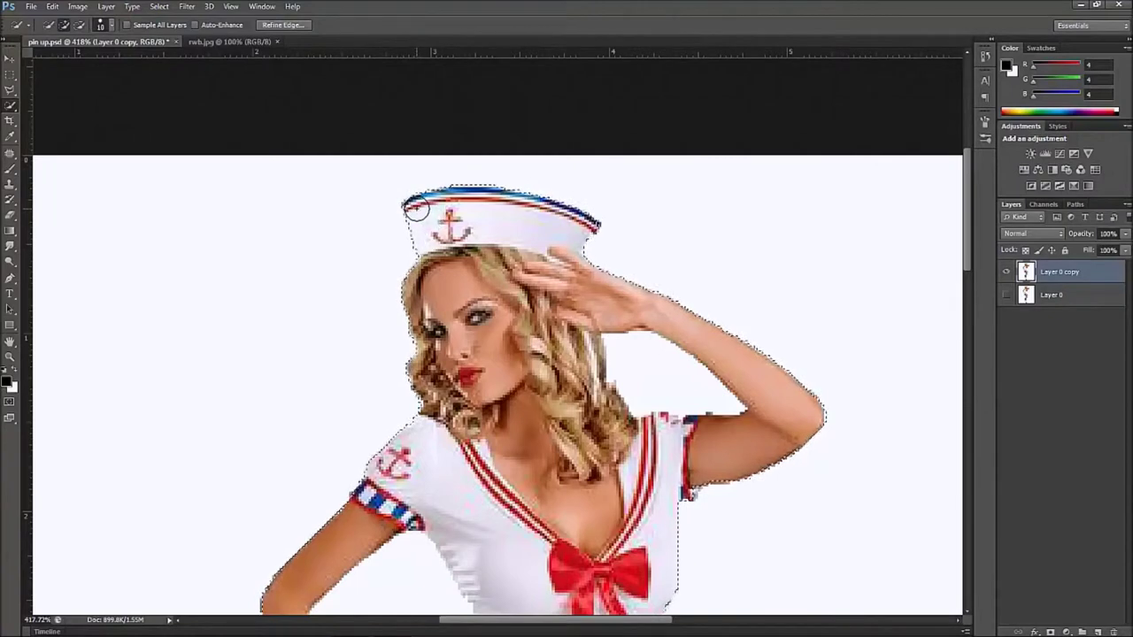
drag(599, 225, 508, 238)
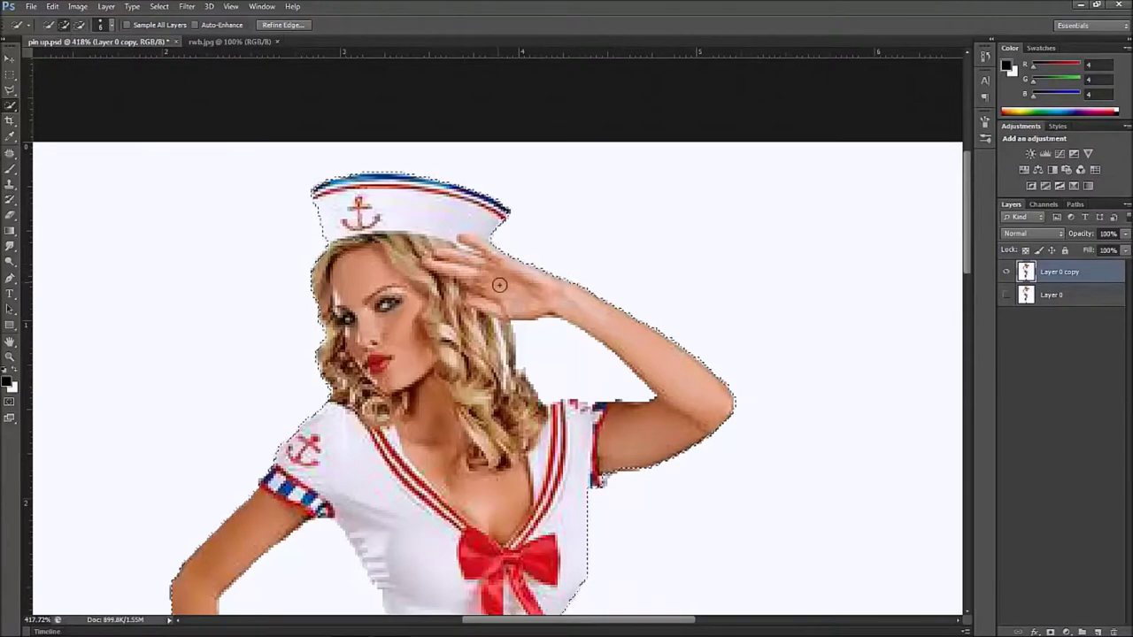
- Subtract the background gap enclosed by the hair, raised forearm and shoulder from the selection
scroll(469, 288, down, 4)
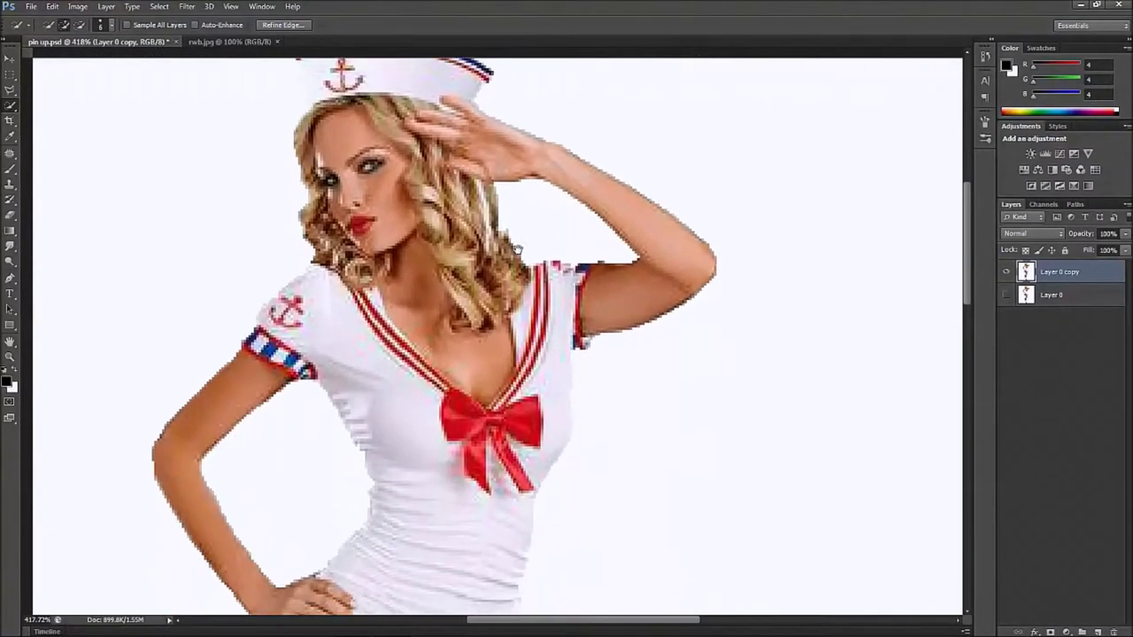
scroll(455, 276, down, 1)
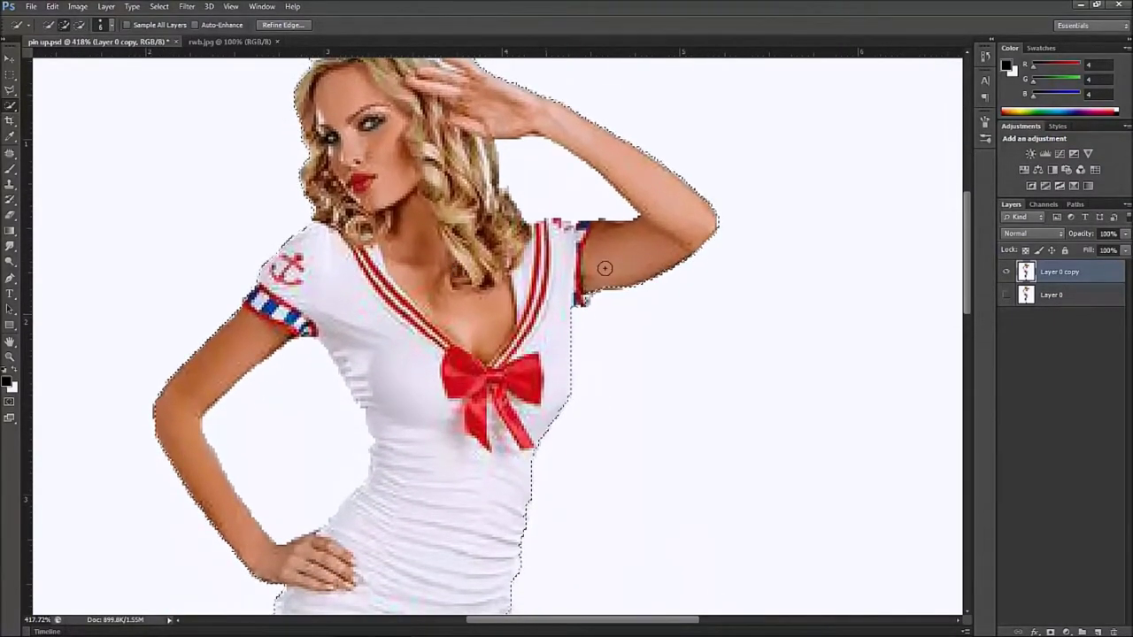
alt+click(543, 186)
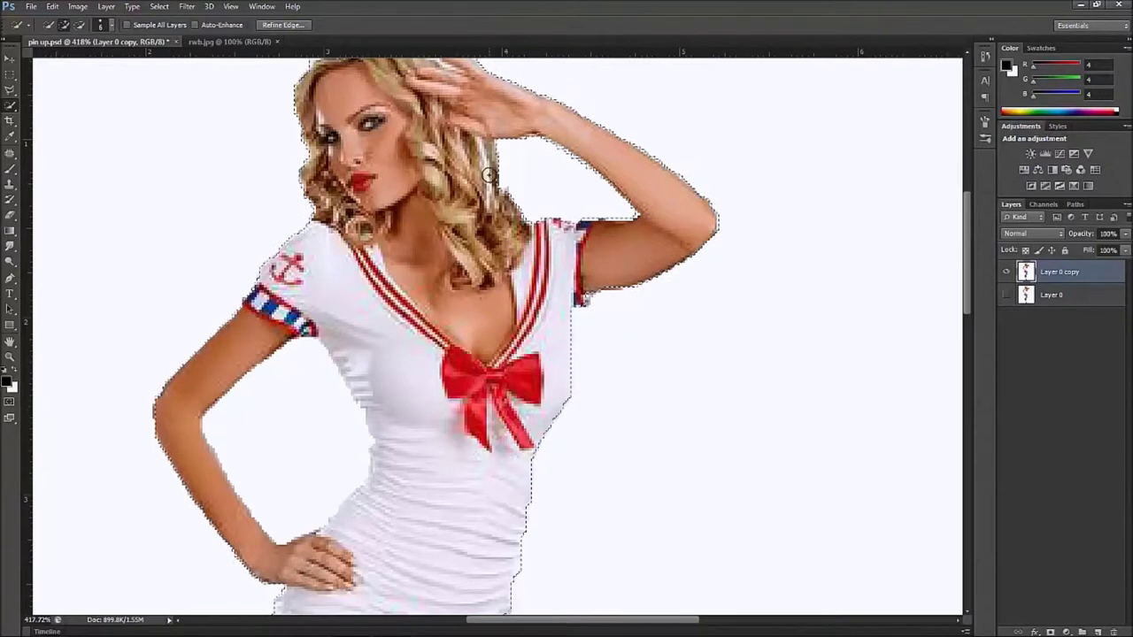
key(alt)
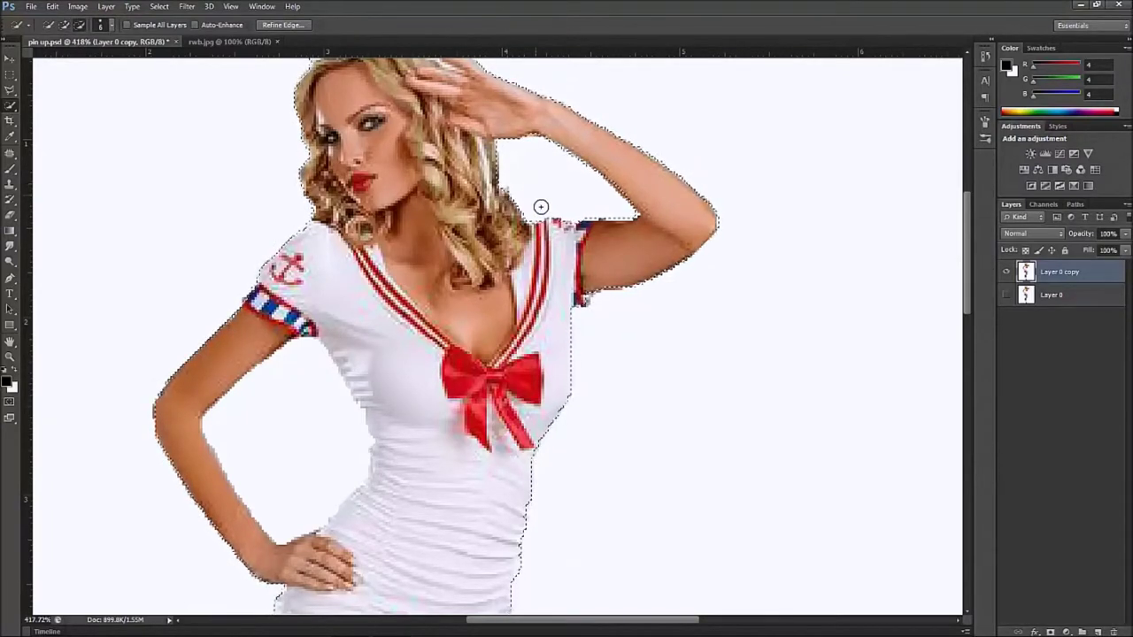
key(alt)
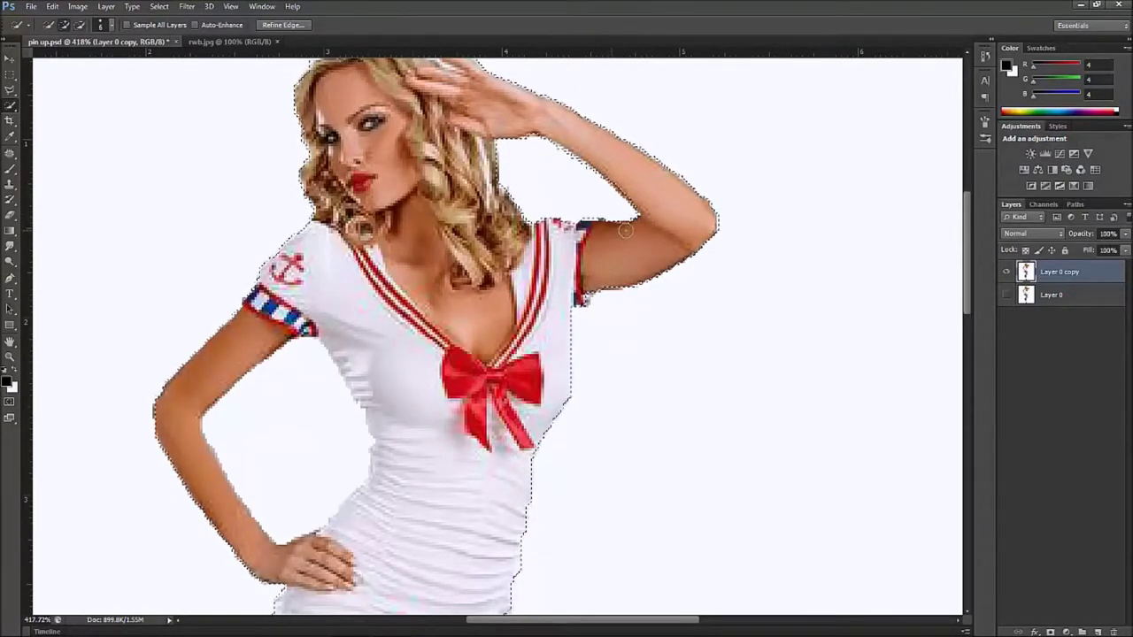
- Clean up the selection edge along the sleeve cuff and upper arm of the raised arm
key(alt)
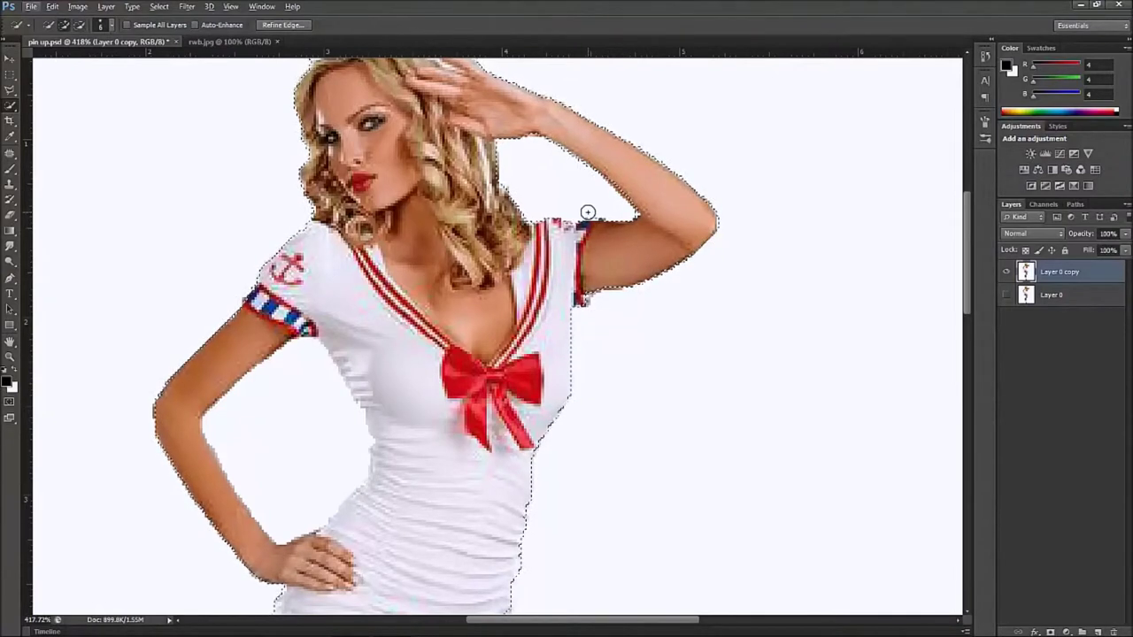
drag(594, 213, 588, 231)
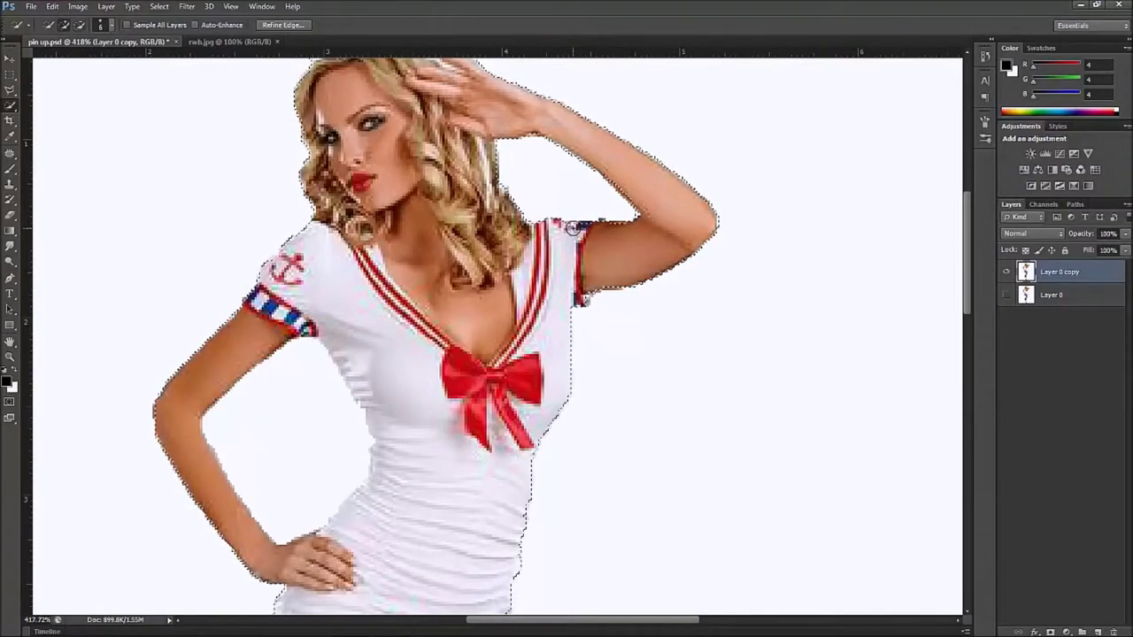
key(alt)
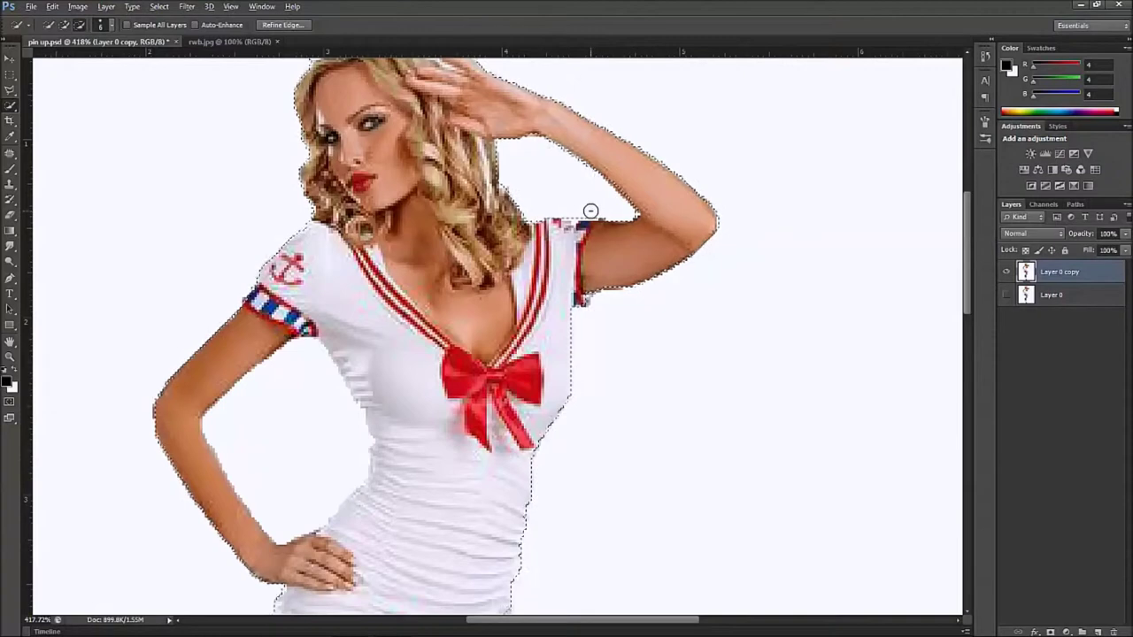
drag(610, 222, 618, 230)
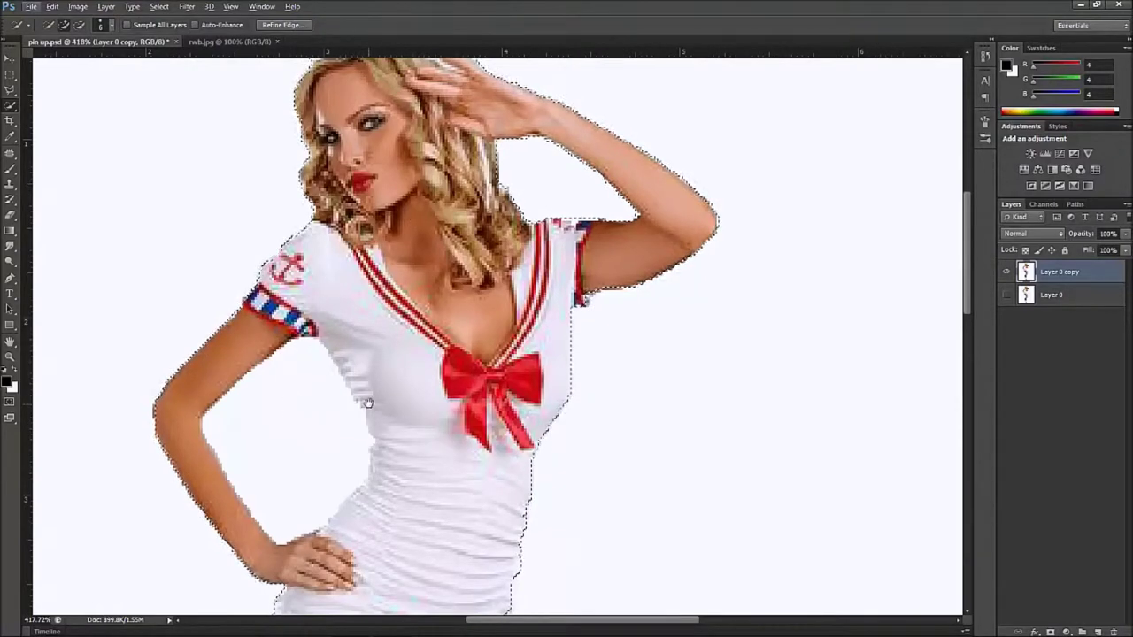
- Subtract the background gap between the bent arm and waist from the selection, refining its edge along the forearm, hand and dress
scroll(368, 405, down, 4)
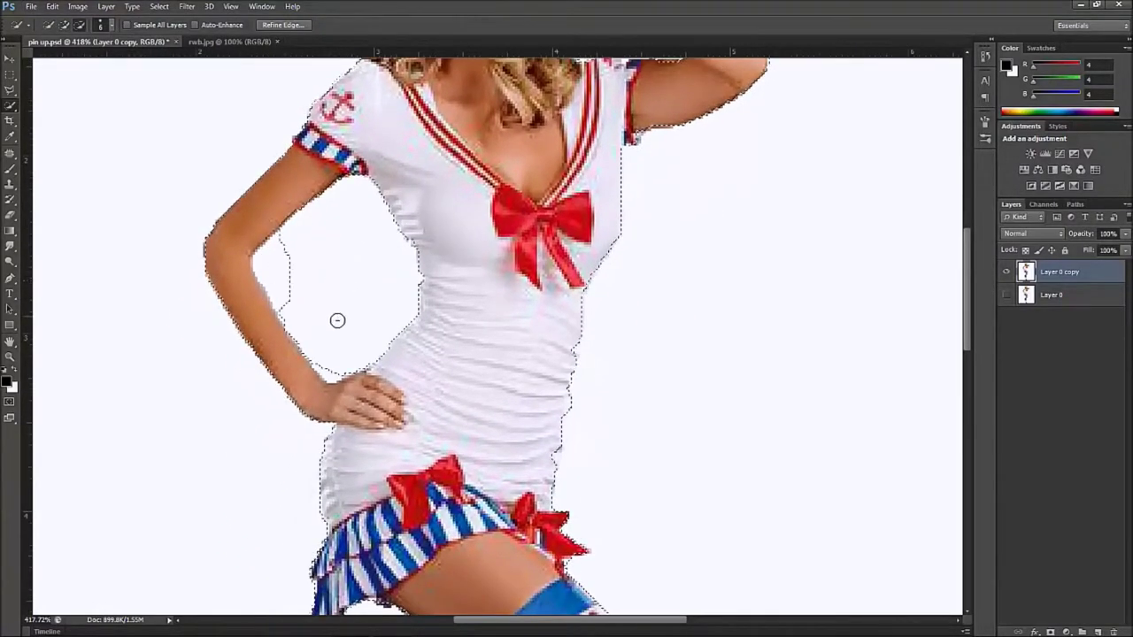
mouse_move(283, 270)
mouse_down()
mouse_move(262, 260)
mouse_move(274, 250)
mouse_up()
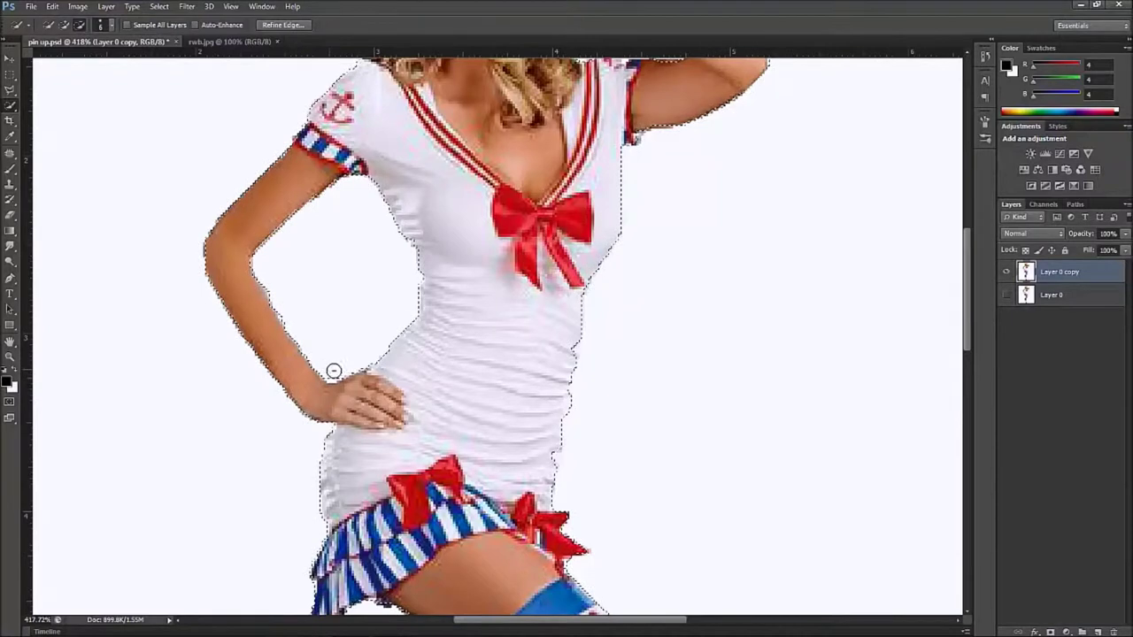
key(alt)
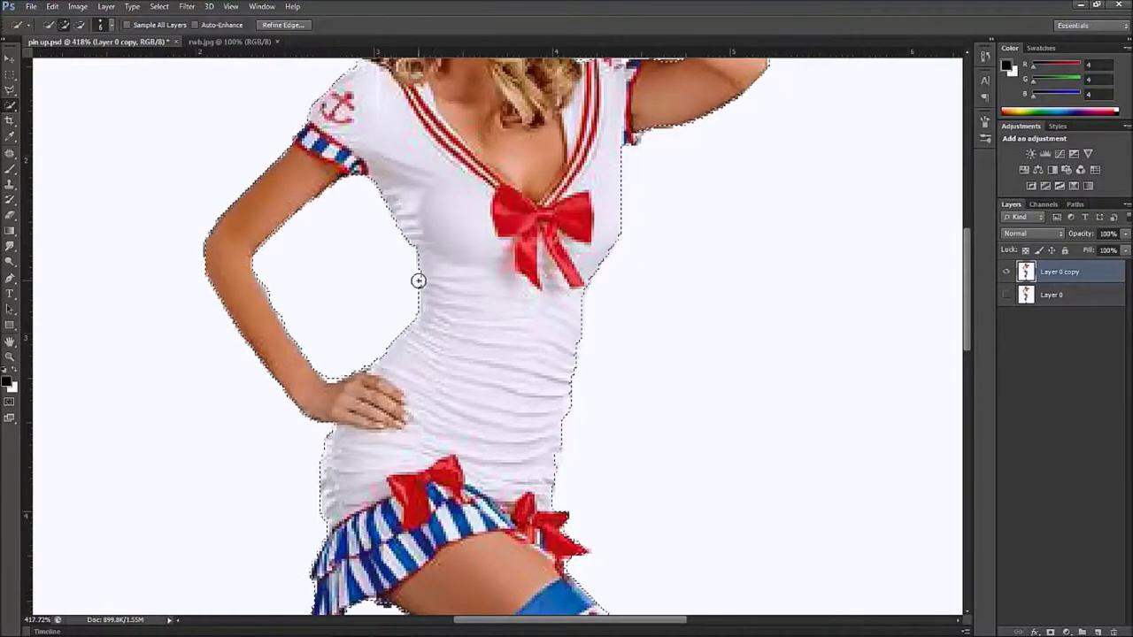
key(alt)
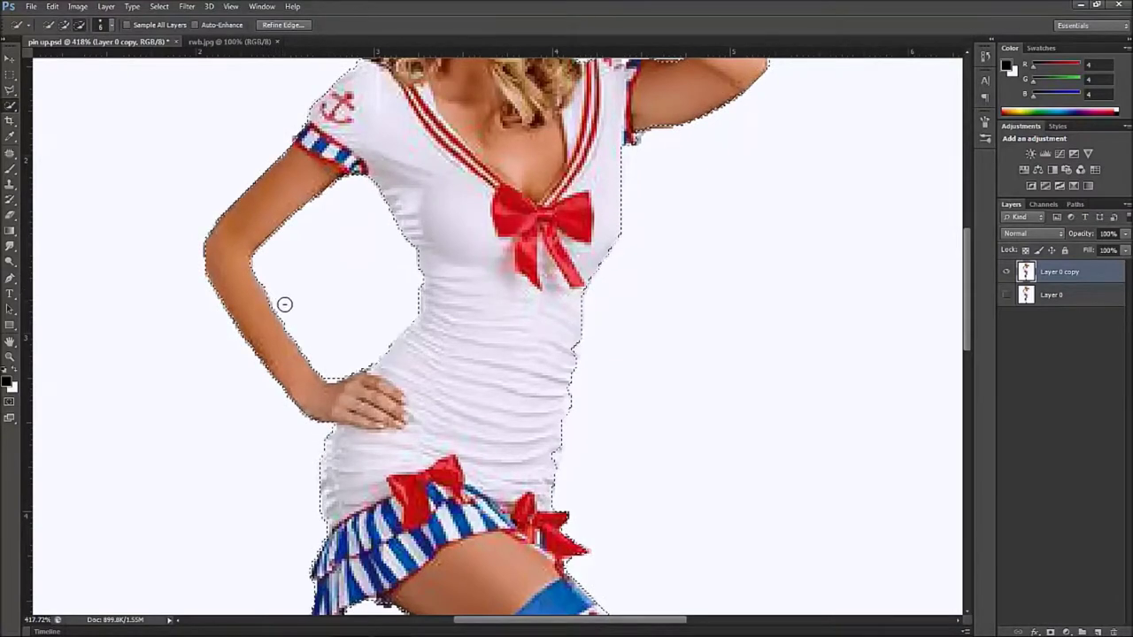
key(alt)
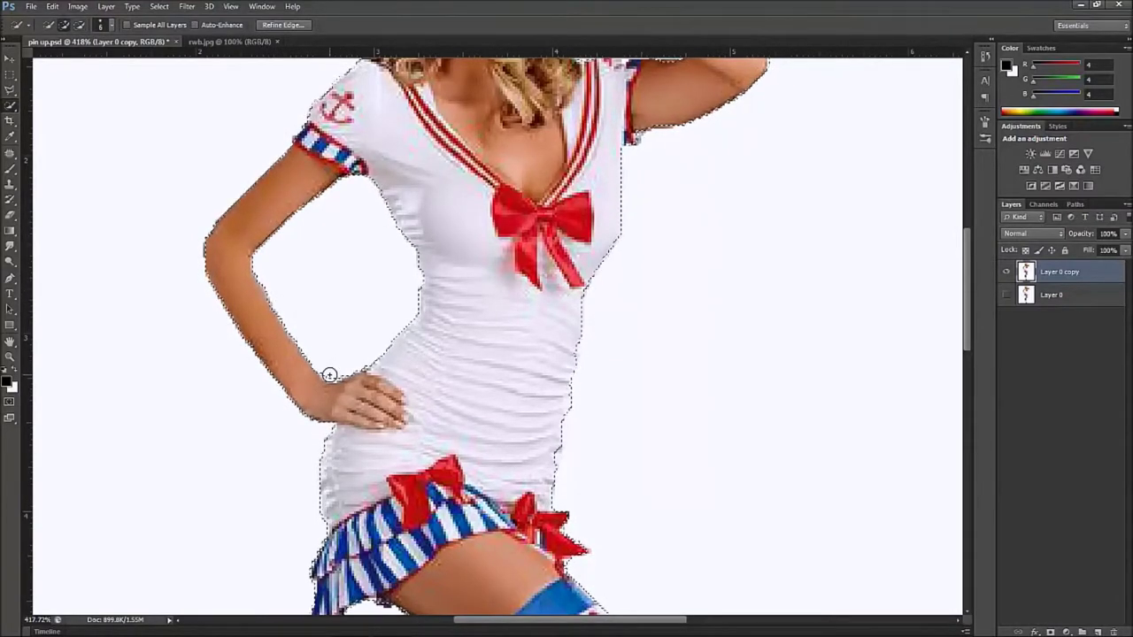
key(alt)
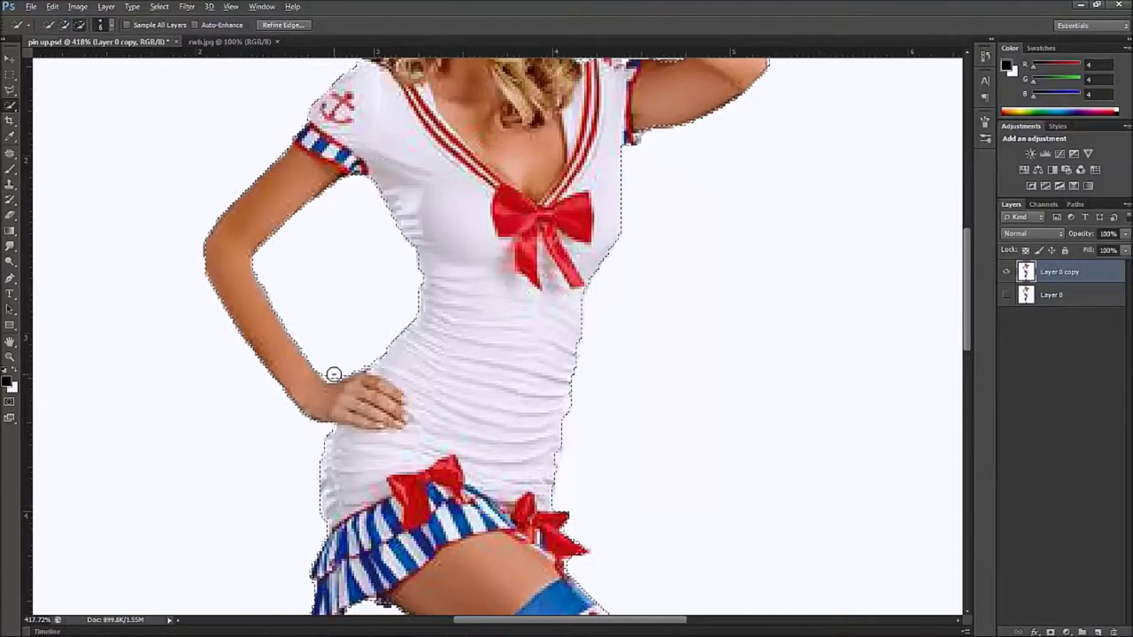
key(alt)
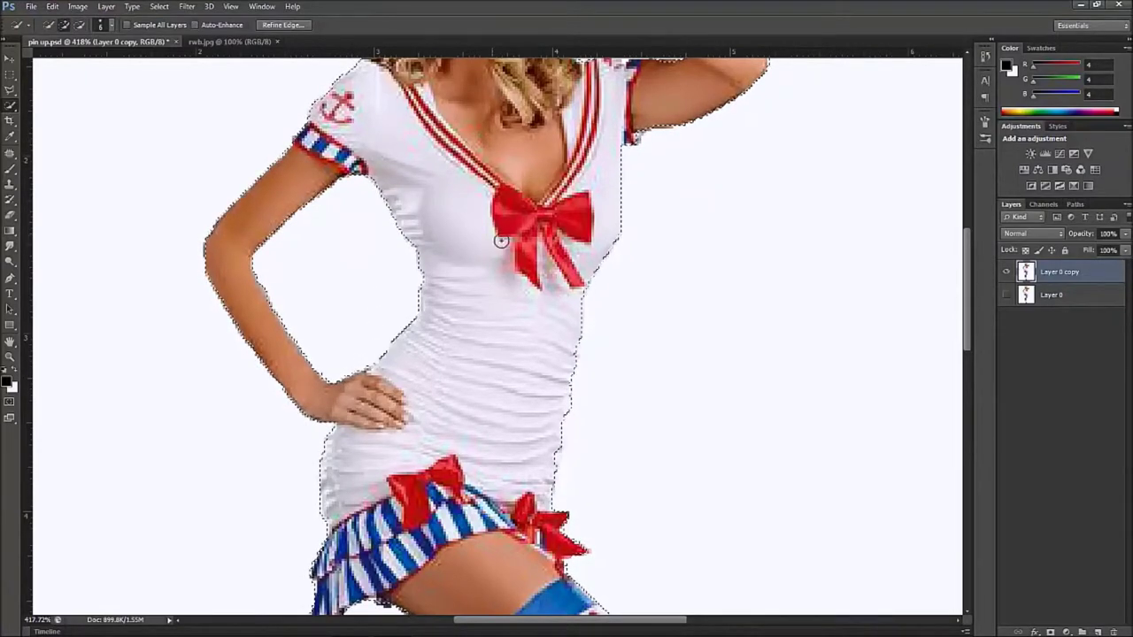
- Refine the selection edge around the red bow at the back of the skirt with a size 4 brush
drag(534, 387, 486, 251)
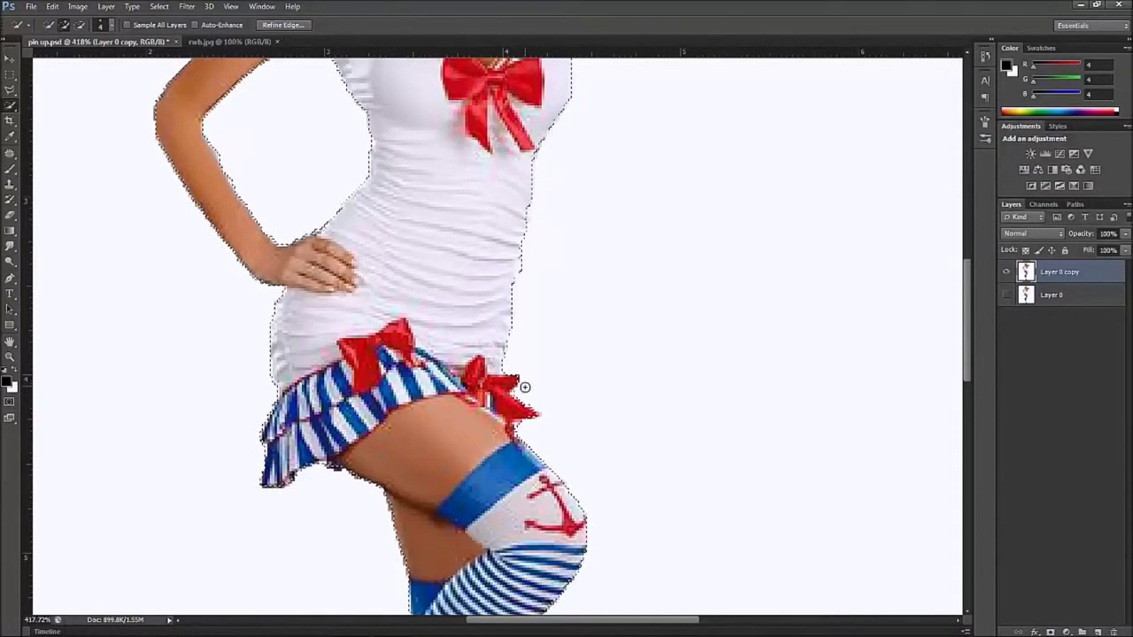
key(alt)
key(alt)
- Clean up the selection along the shoulder, sleeve cuff and upper arm of the raised arm with a size 3 brush
scroll(433, 157, up, 6)
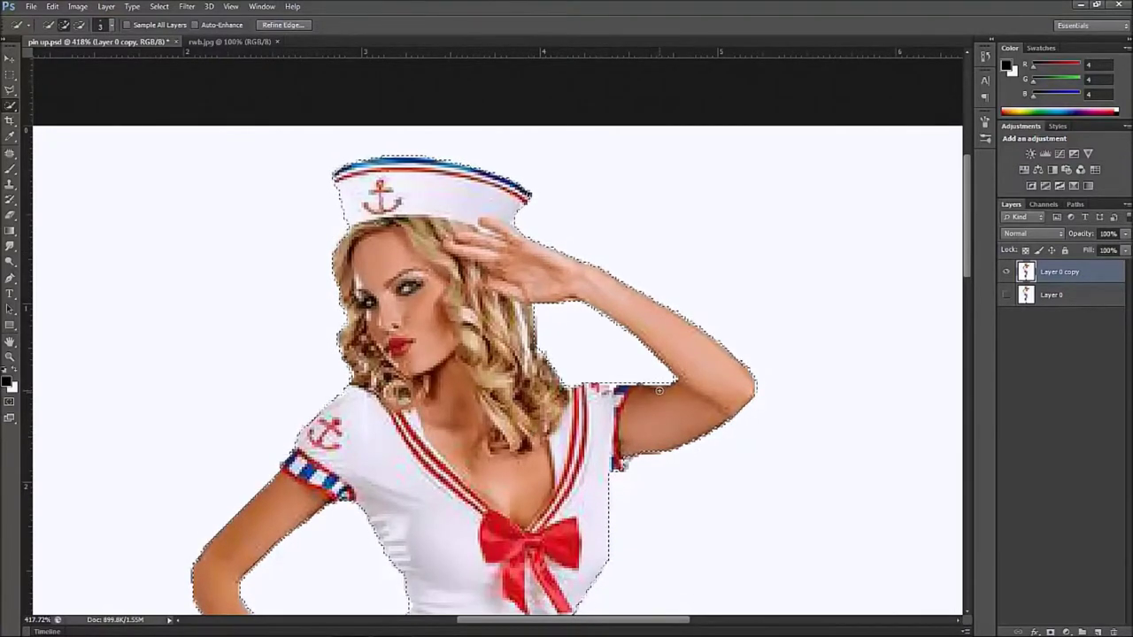
key(alt)
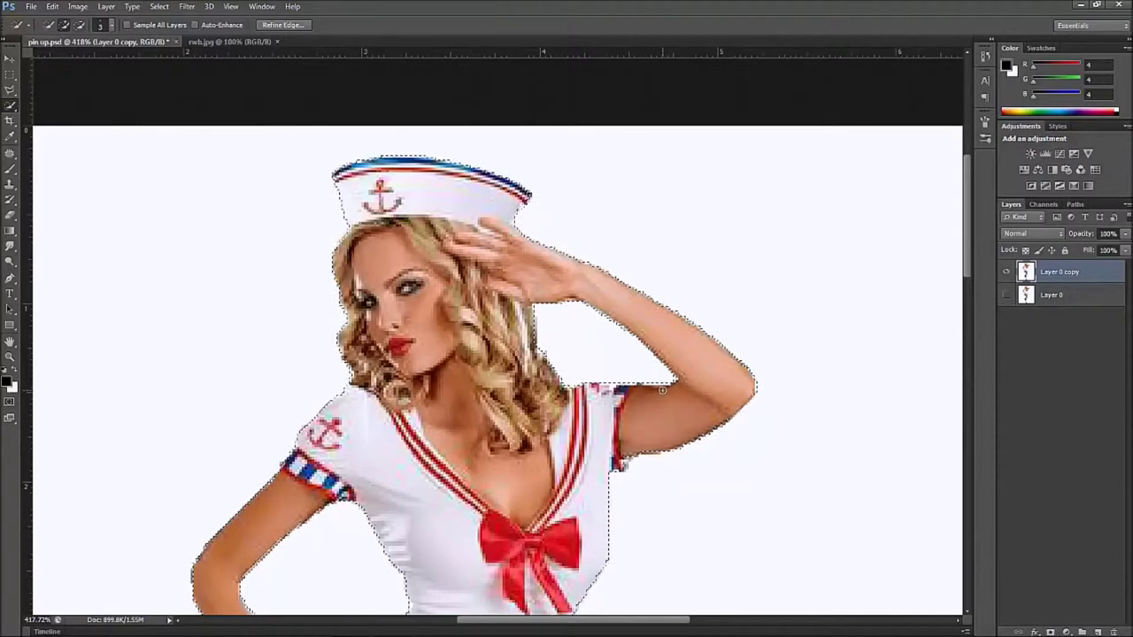
key(alt)
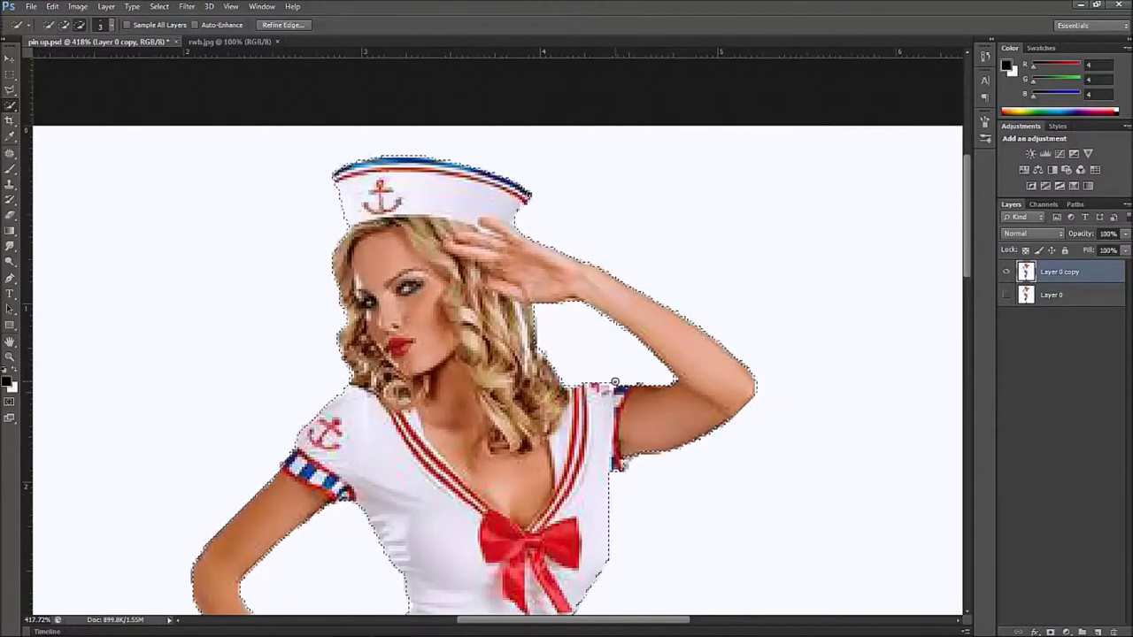
key(alt)
key(alt)
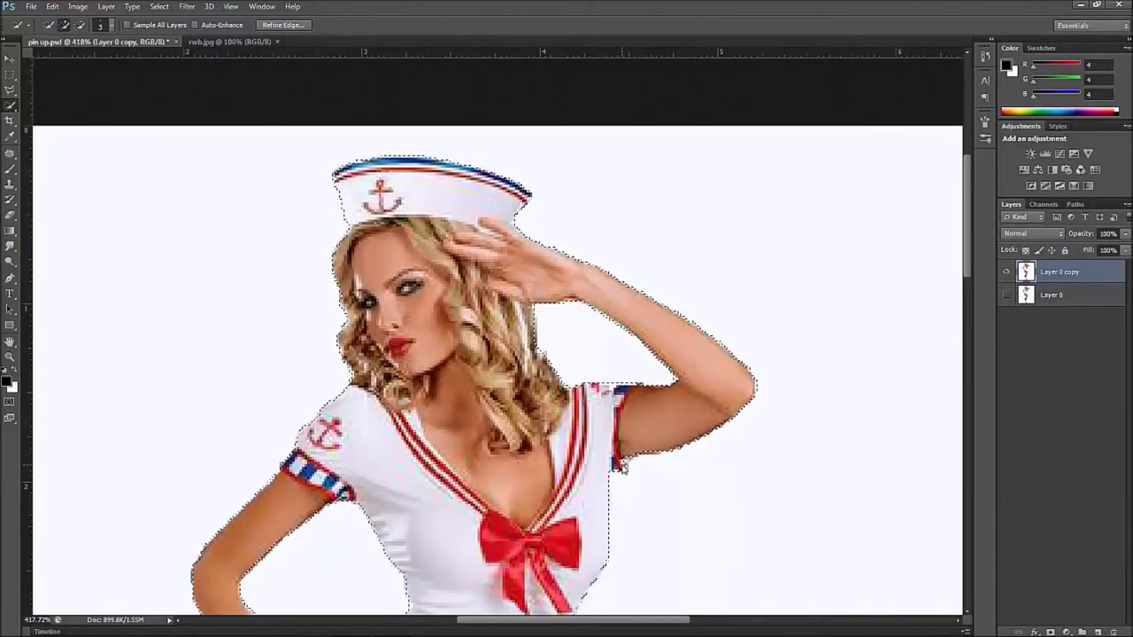
- Examine the selection outline around the legs, shoes, skirt, arms and head, and across the whole figure
drag(573, 493, 420, 303)
drag(423, 583, 464, 355)
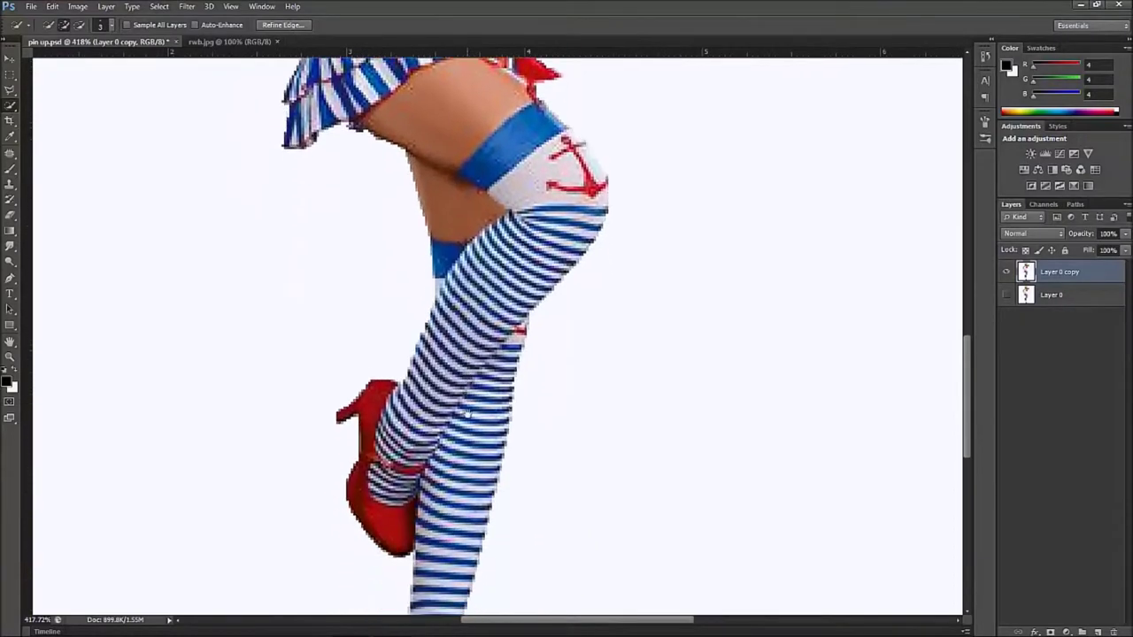
drag(463, 463, 463, 407)
drag(450, 553, 450, 419)
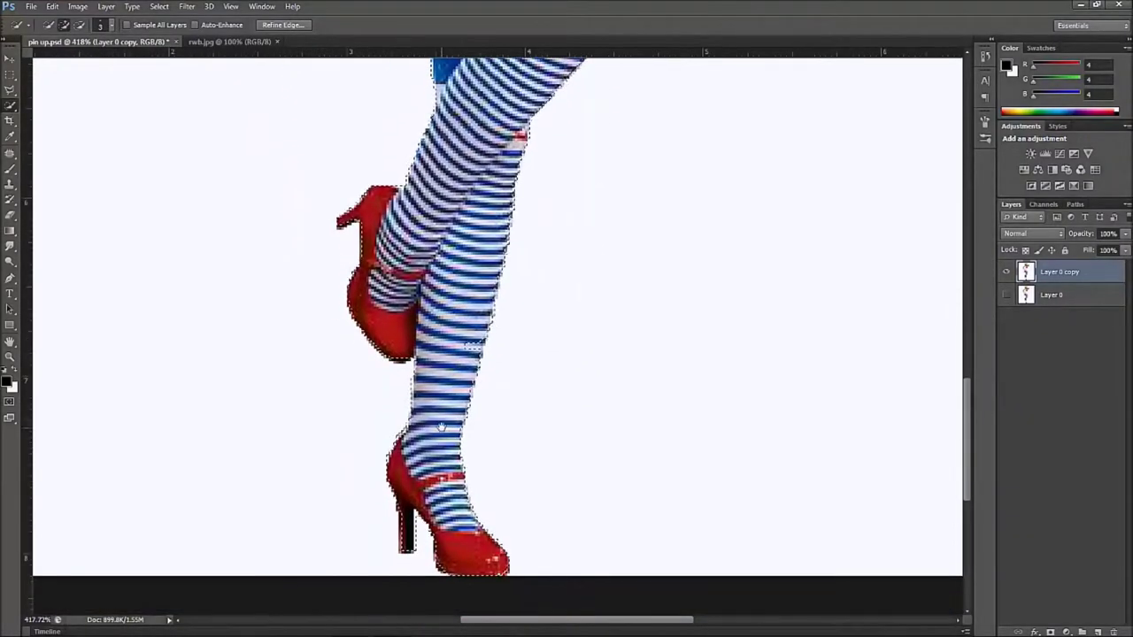
drag(441, 326, 466, 547)
drag(483, 178, 566, 338)
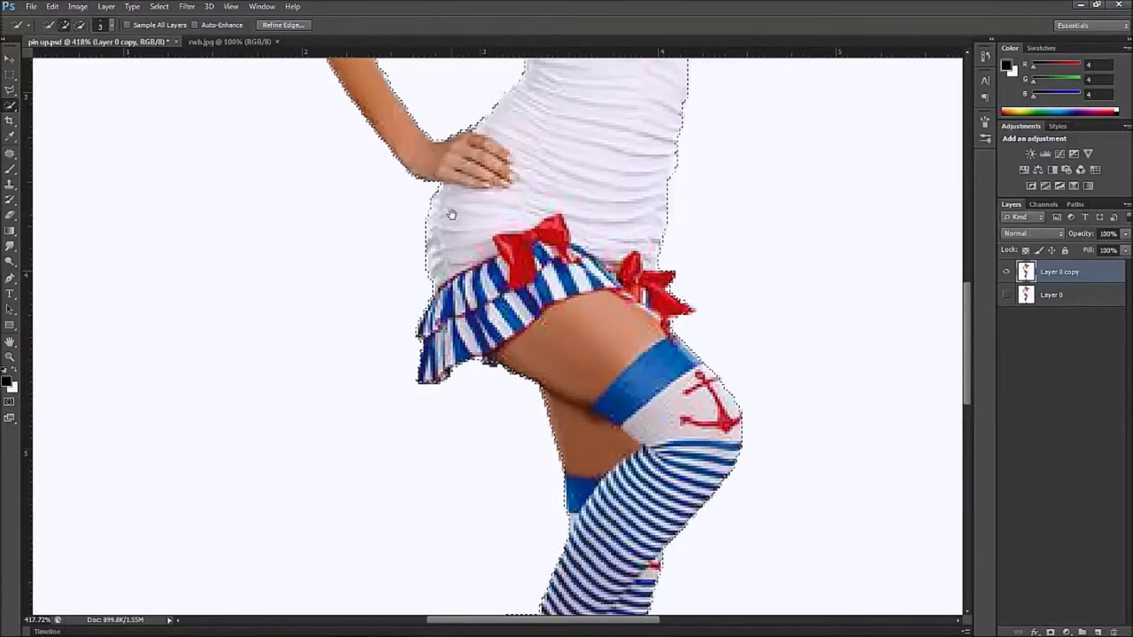
scroll(450, 221, up, 3)
scroll(412, 208, up, 8)
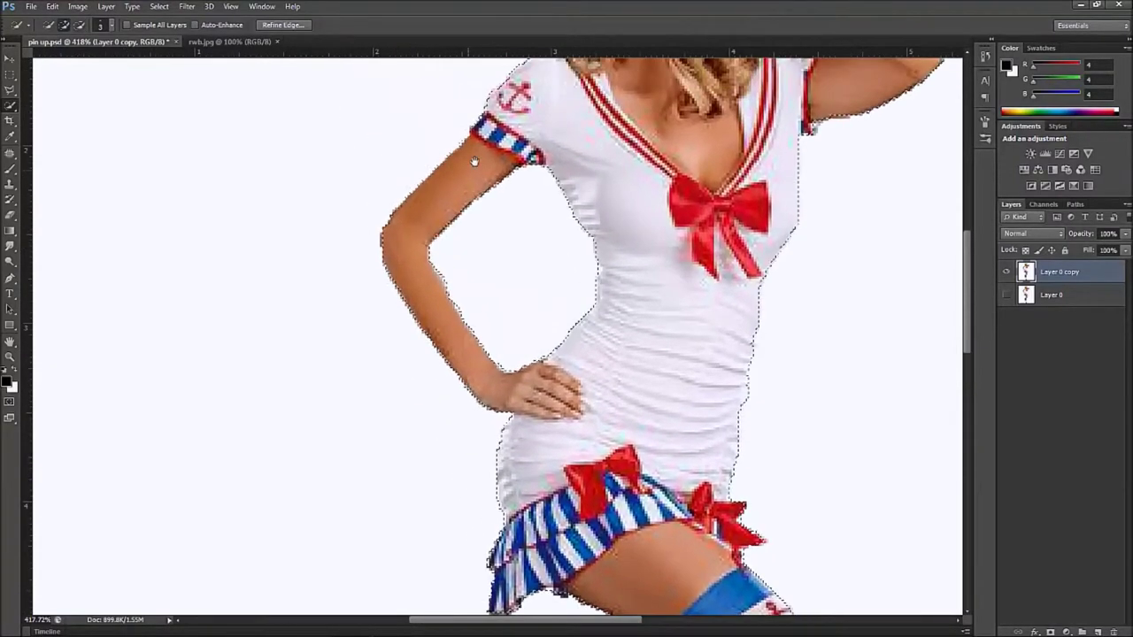
scroll(470, 216, up, 5)
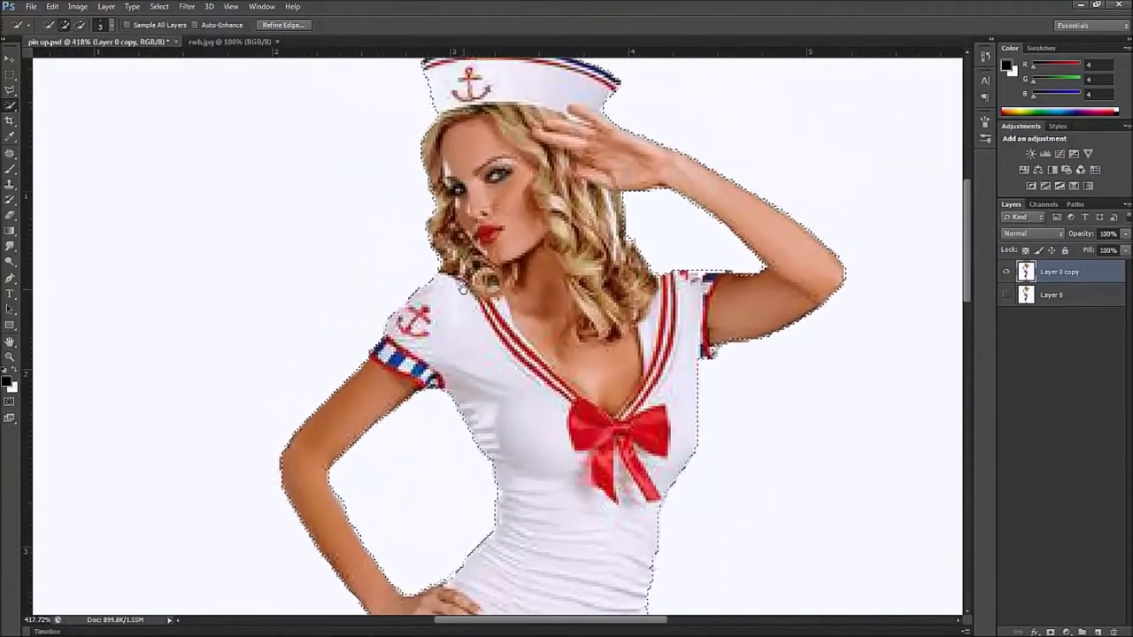
alt+scroll(499, 170, down, 3)
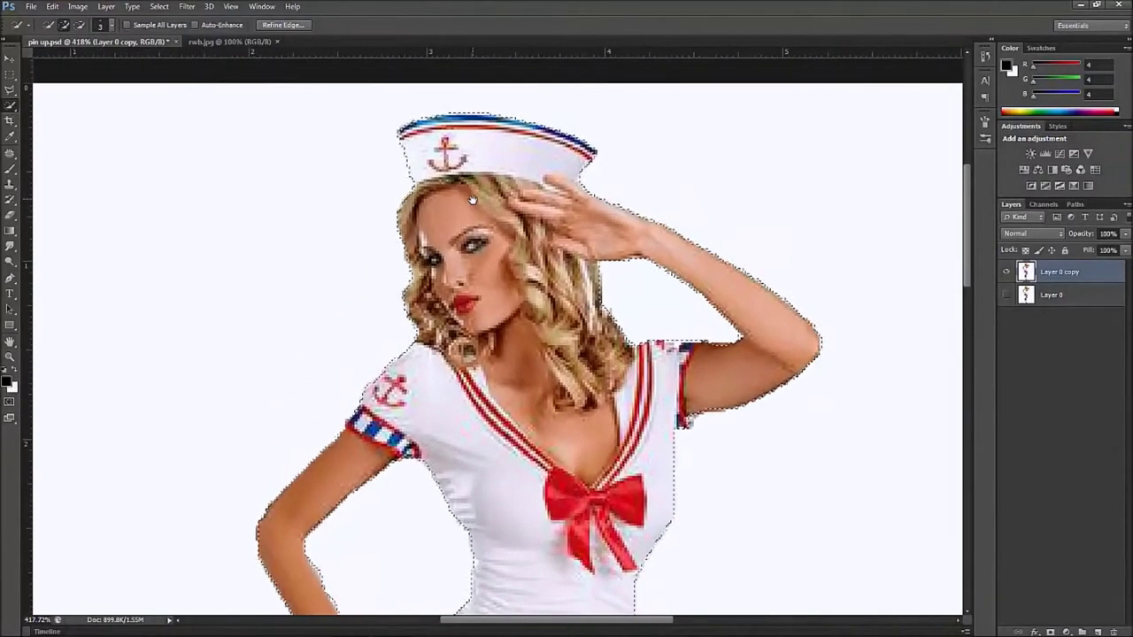
scroll(499, 170, up, 3)
scroll(532, 284, down, 5)
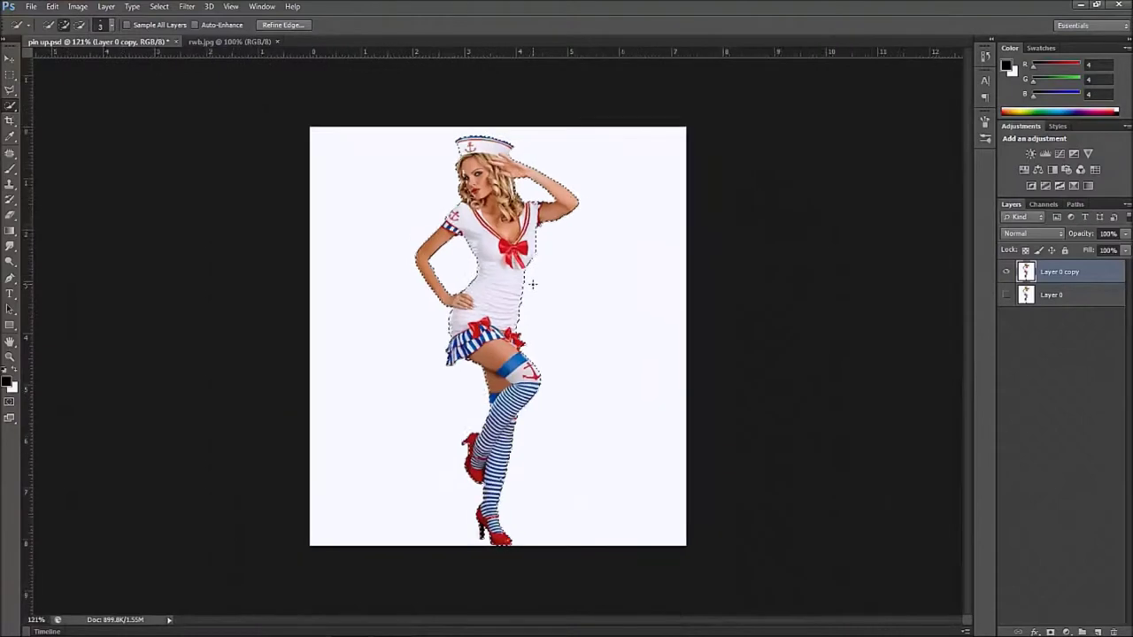
scroll(532, 284, up, 2)
scroll(532, 284, down, 1)
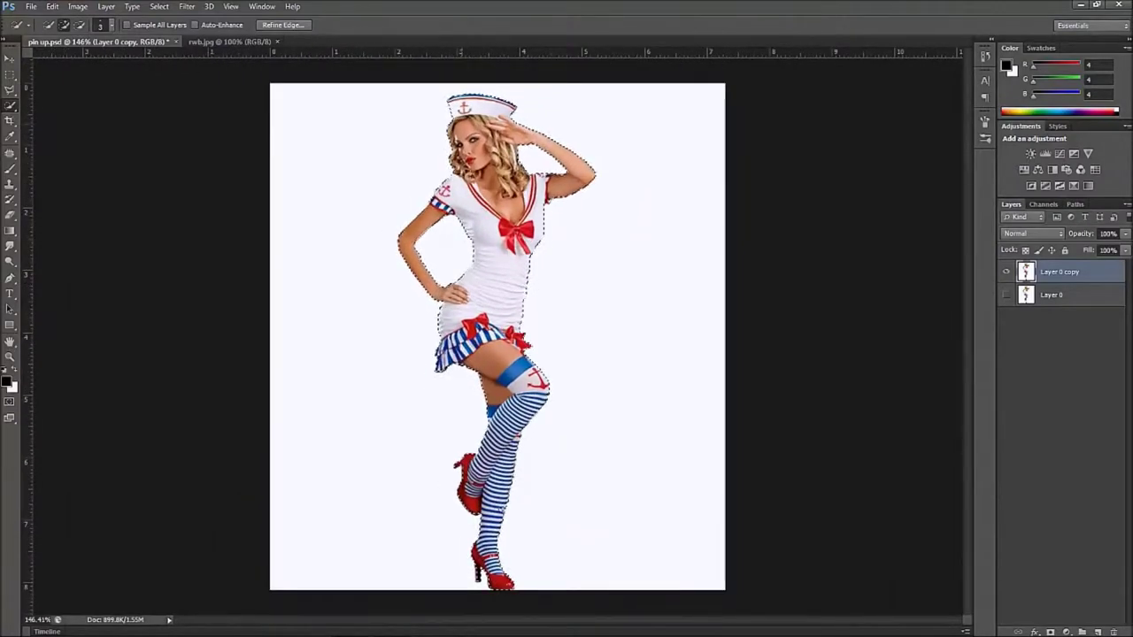
- Open Refine Edge for the selection and preview it in the Black & White view mode
click(281, 27)
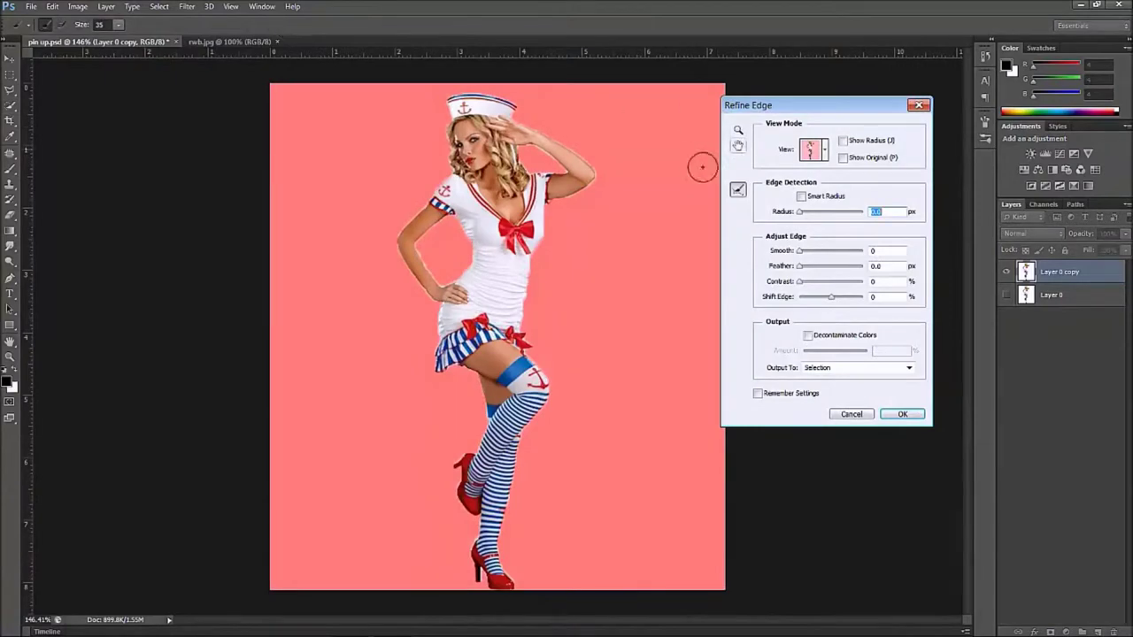
click(824, 151)
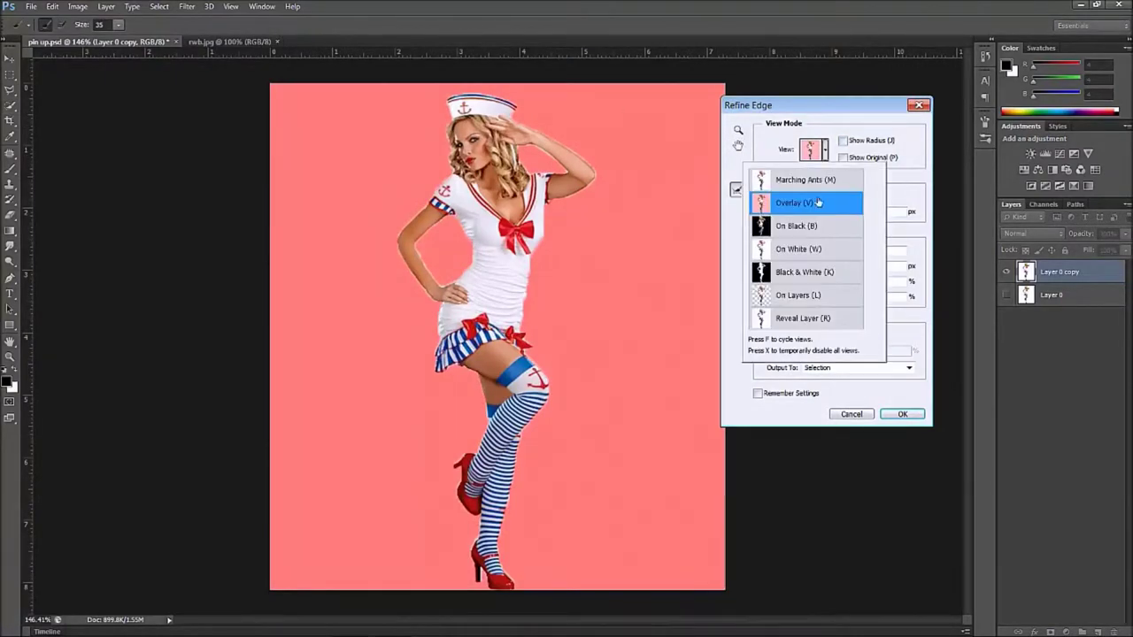
click(787, 281)
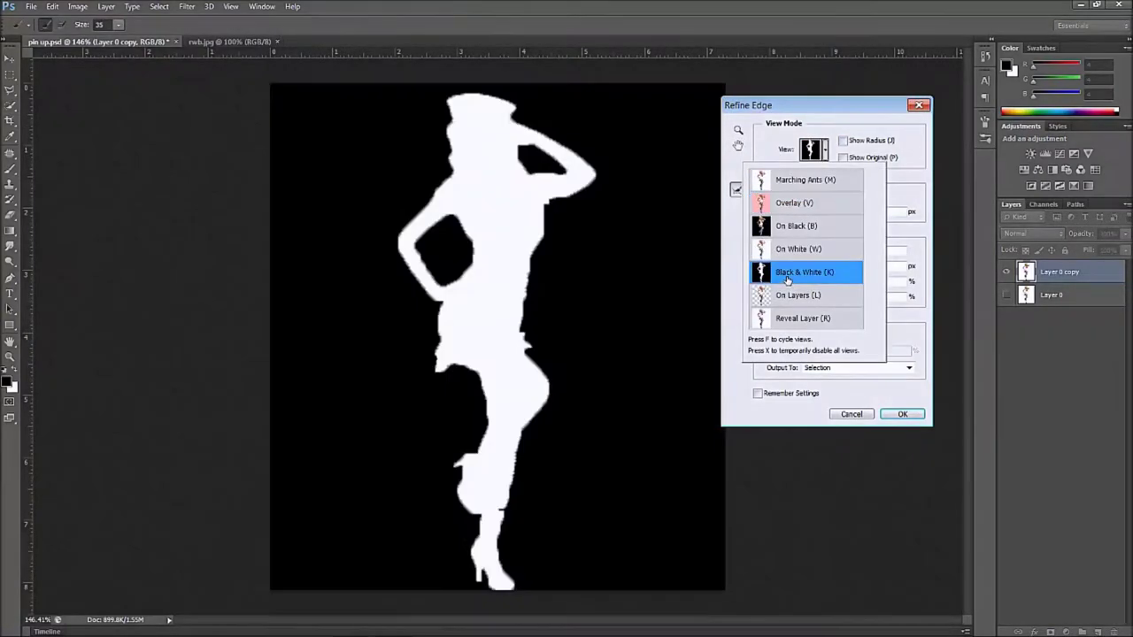
click(908, 154)
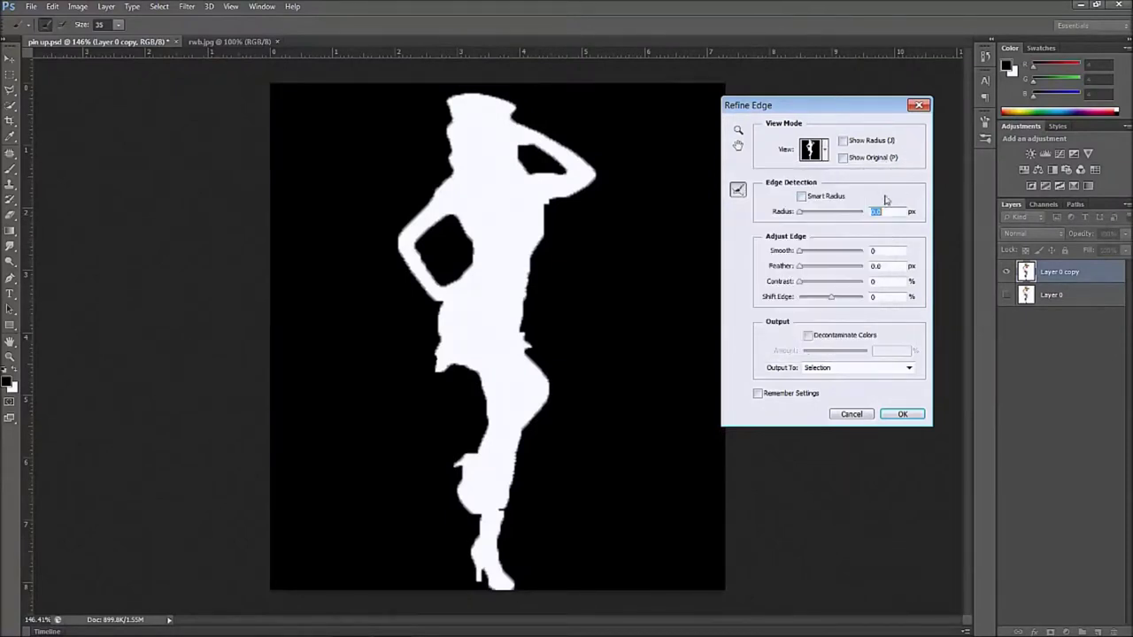
- Enable Smart Radius with a 0.6 px radius and set the edge smoothing to 7
click(801, 196)
double_click(884, 212)
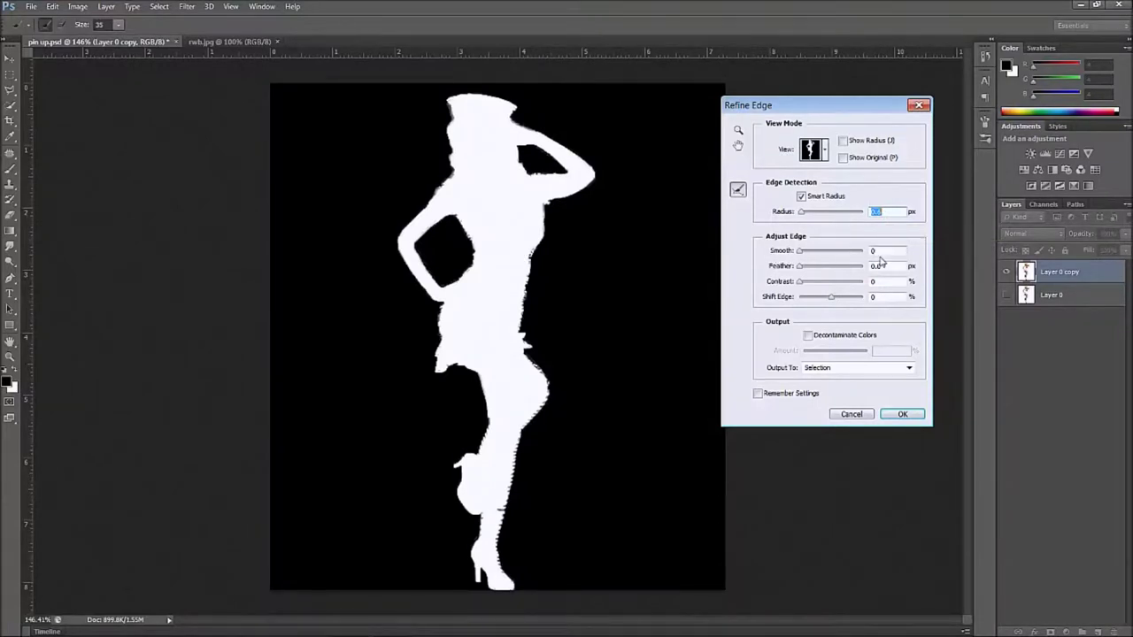
double_click(882, 251)
text(1)
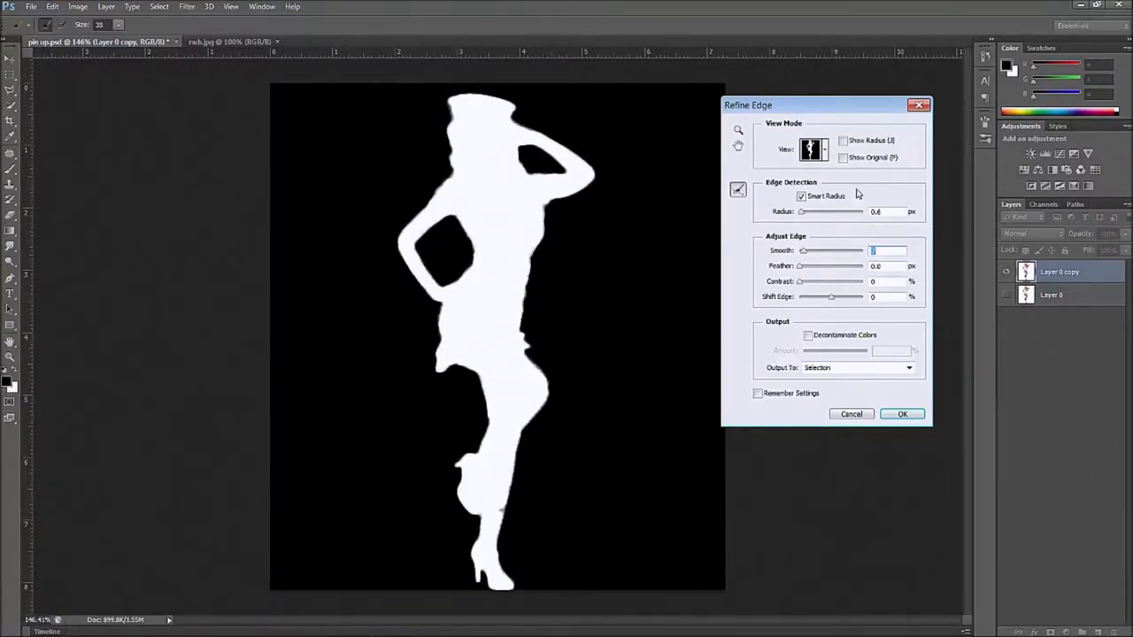
- Preview the edge as Overlay, enable Decontaminate Colors and output the refined selection to a new layer with layer mask
click(826, 151)
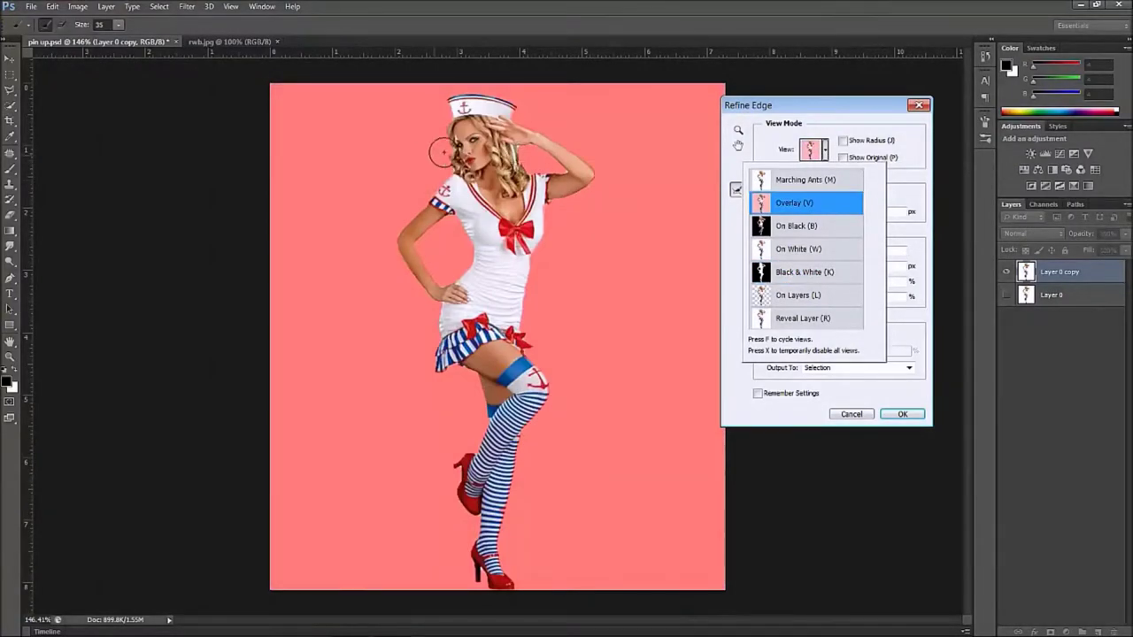
click(906, 134)
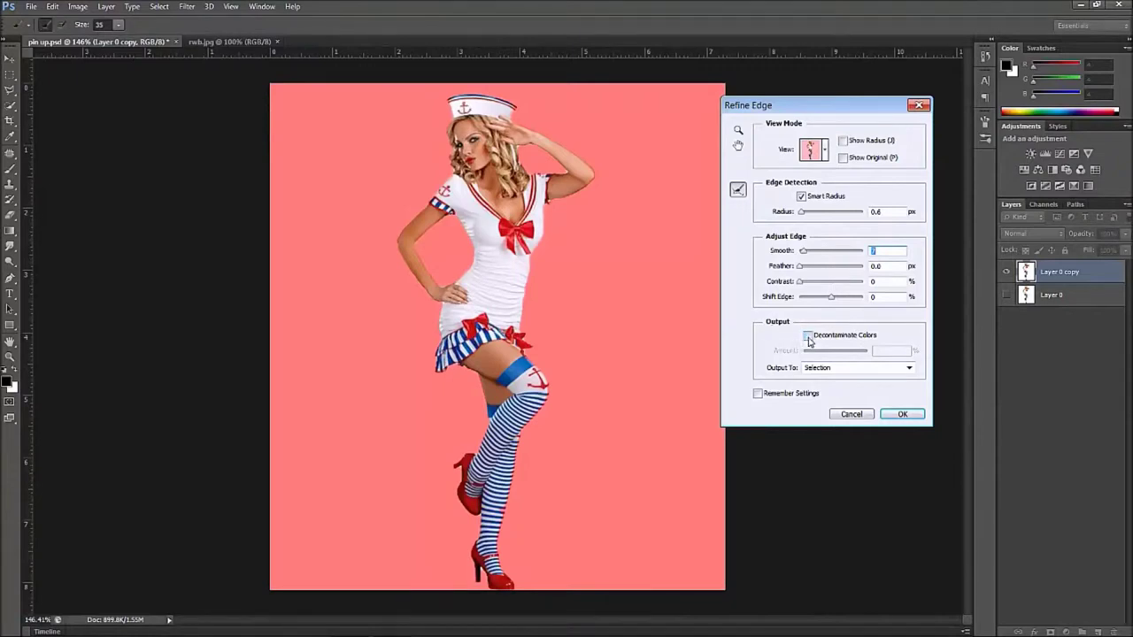
click(807, 336)
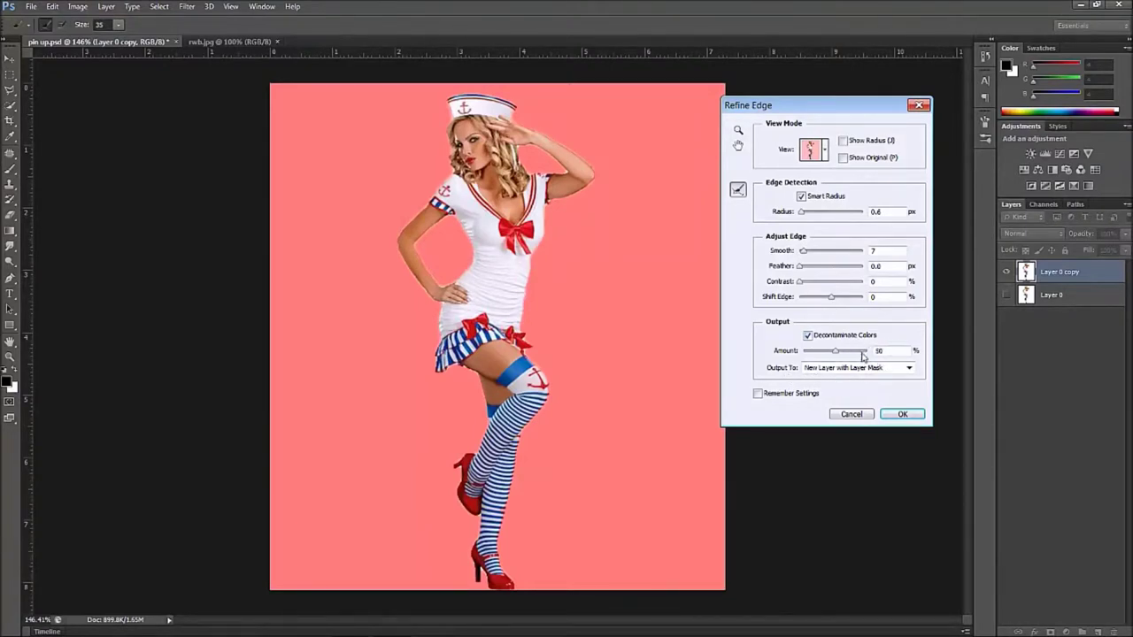
click(904, 415)
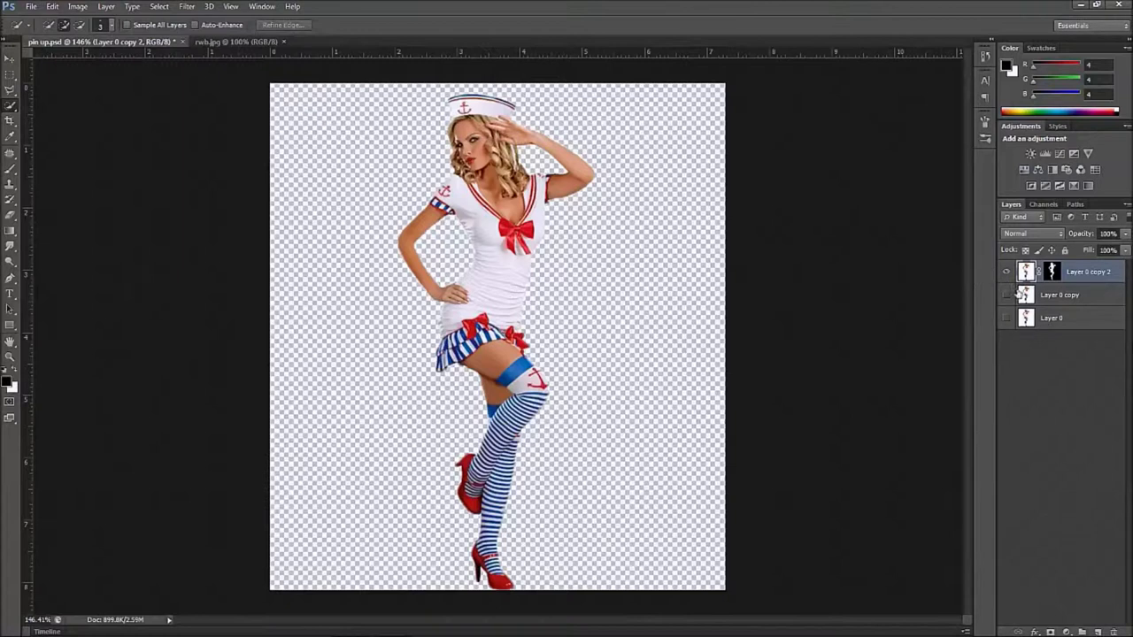
- Bring the American flag from rwb.jpg into the pin up document, directly above Layer 0 copy and behind the cut-out model
click(1090, 300)
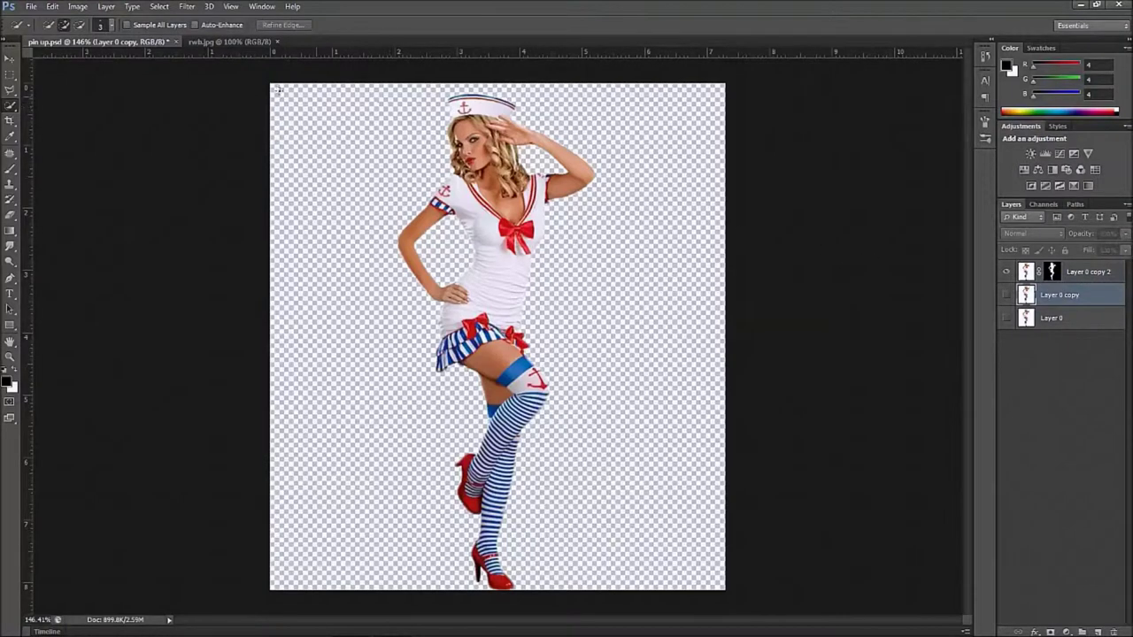
click(232, 42)
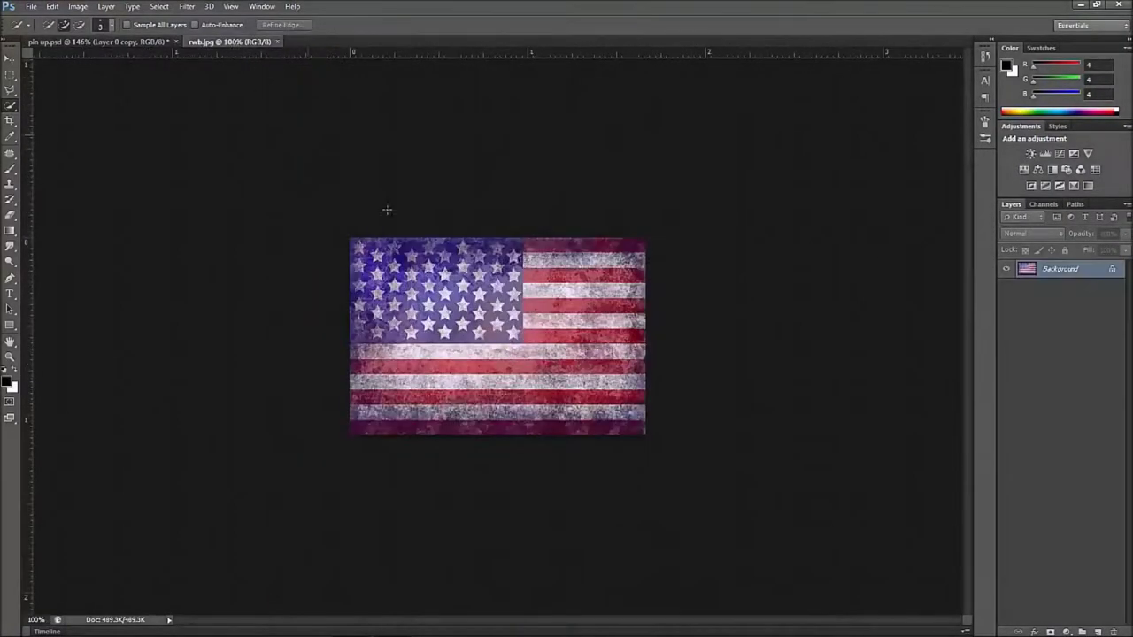
click(11, 58)
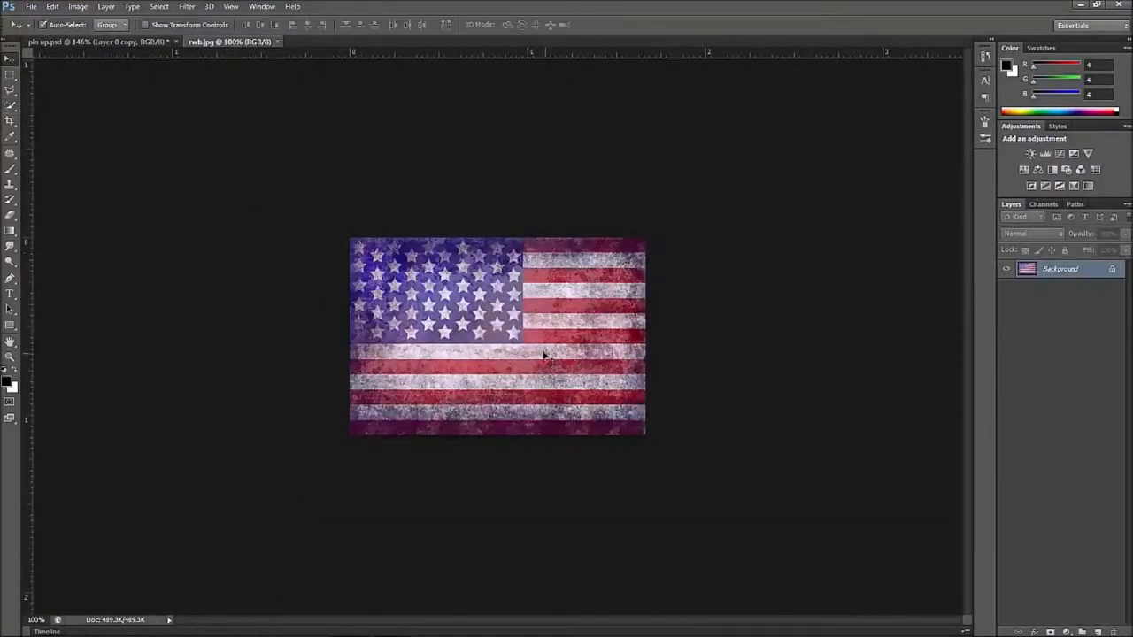
drag(534, 349, 592, 286)
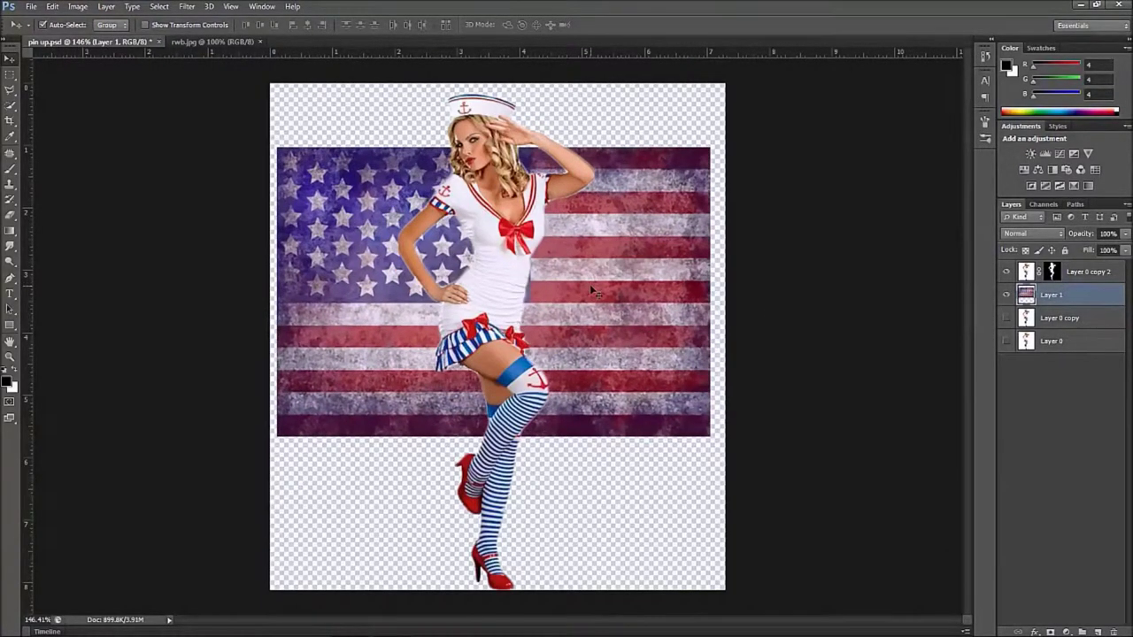
- Rotate the flag layer about 90° clockwise, scale it proportionally to about 188% and position it to cover the whole canvas behind the model
key(ctrl+t)
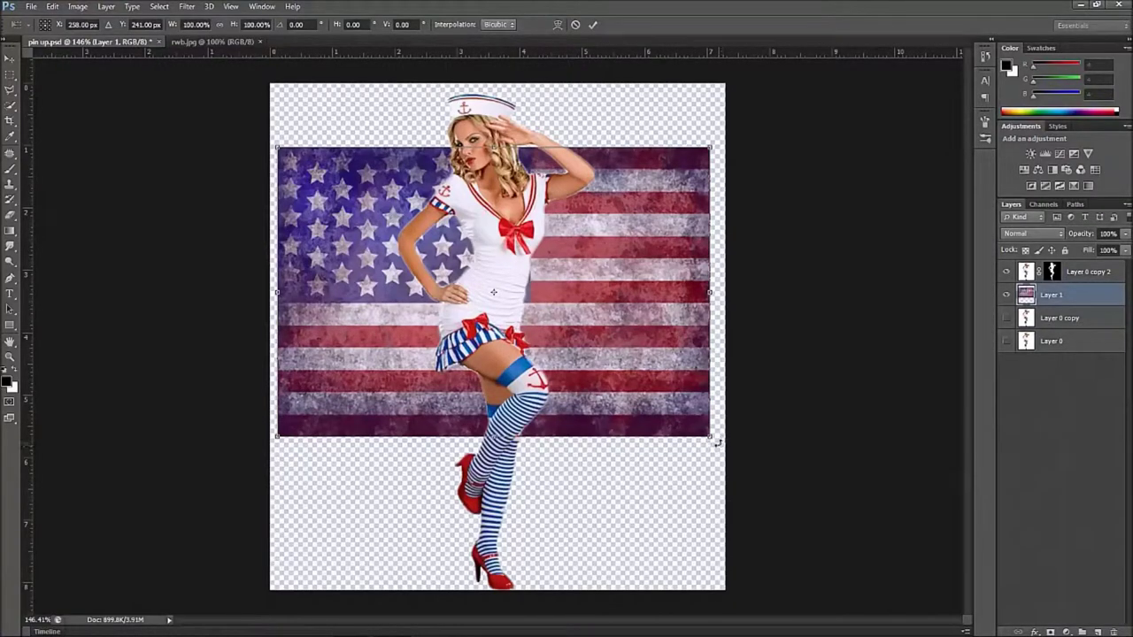
drag(721, 447, 344, 511)
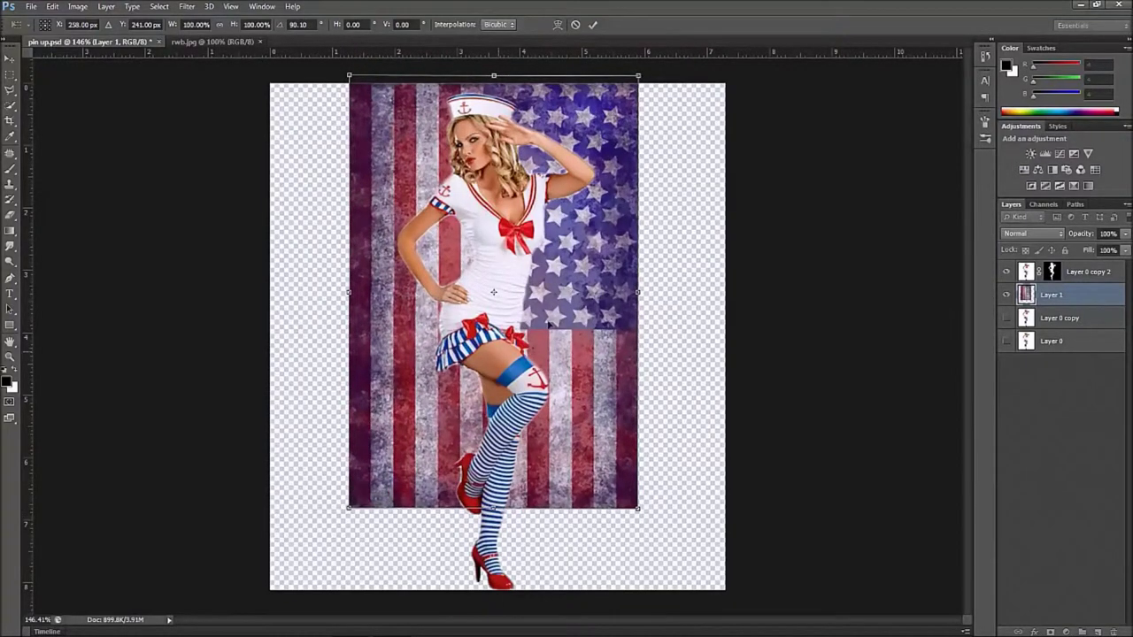
drag(602, 282, 523, 283)
key(ctrl+minus)
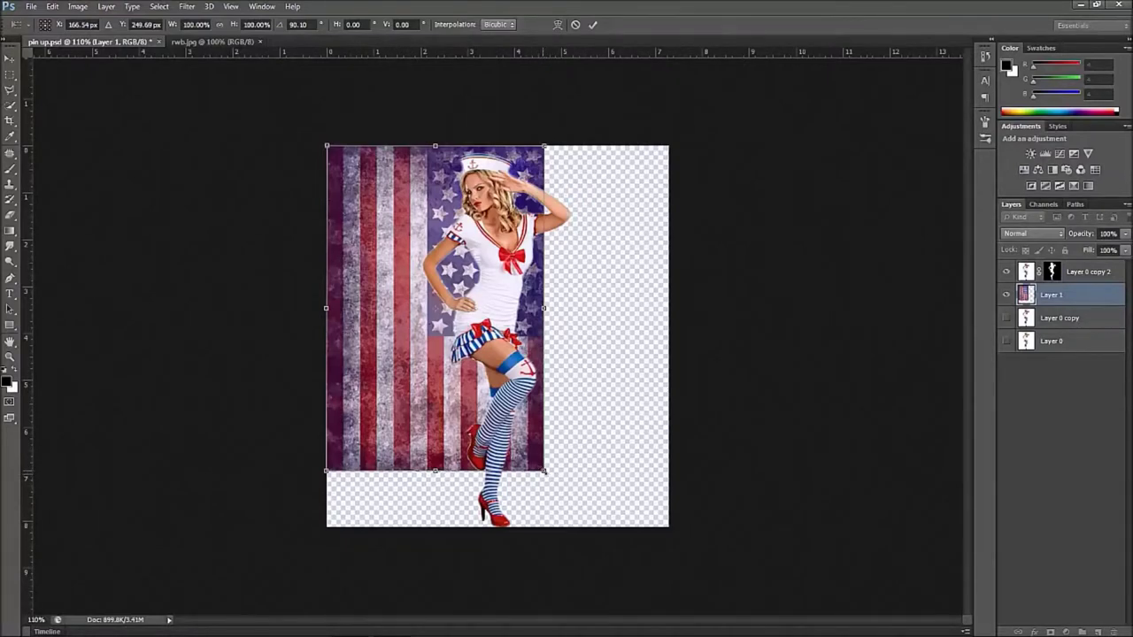
drag(544, 471, 736, 630)
drag(605, 428, 602, 264)
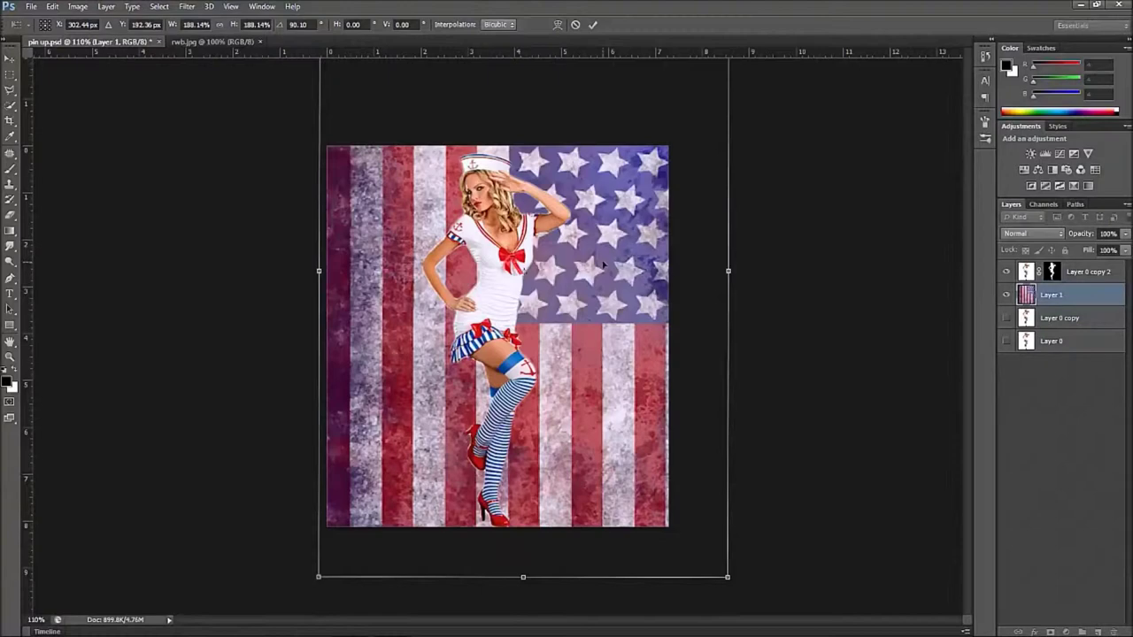
click(598, 24)
scroll(630, 263, up, 3)
scroll(632, 264, down, 1)
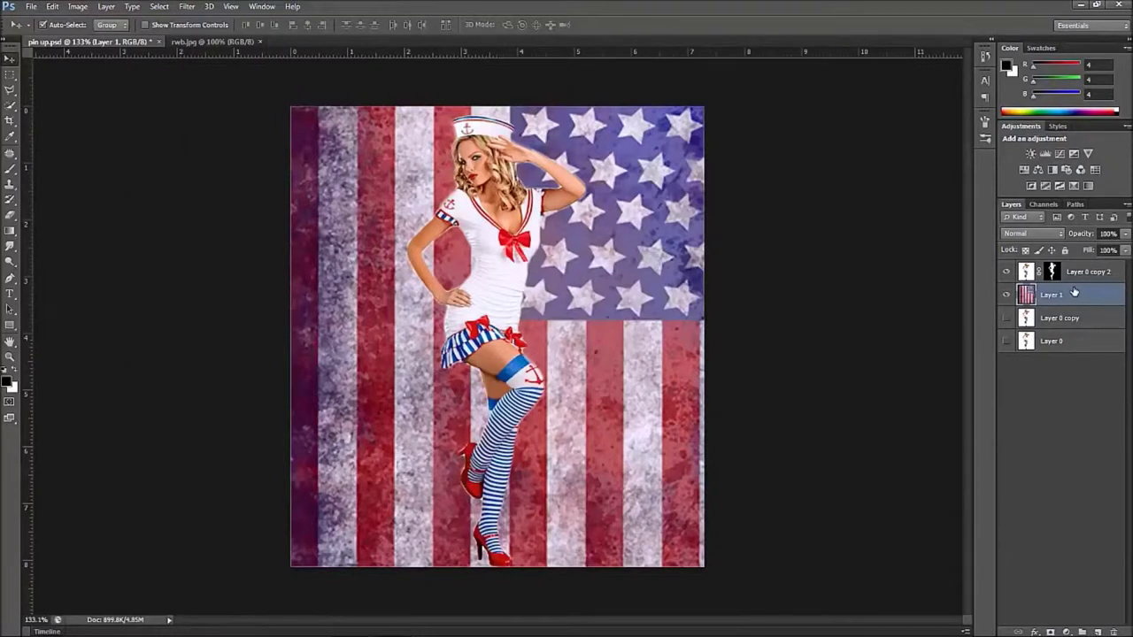
- Group the flag layer, name the group BG and select Layer 1 inside it
key(ctrl+g)
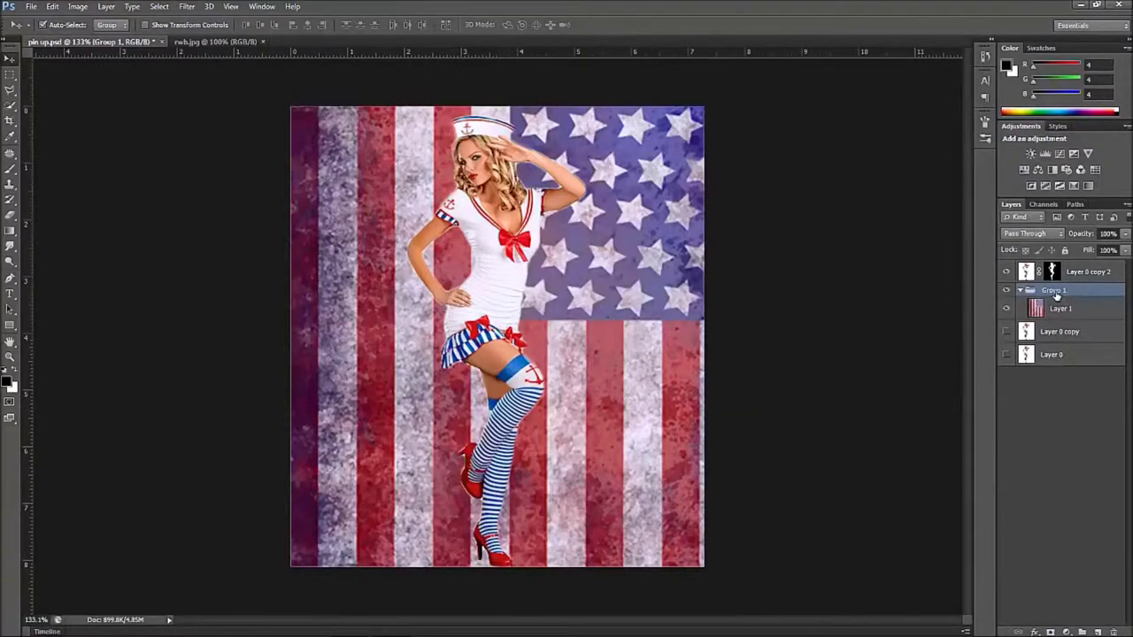
double_click(1054, 291)
text(BG)
click(1115, 310)
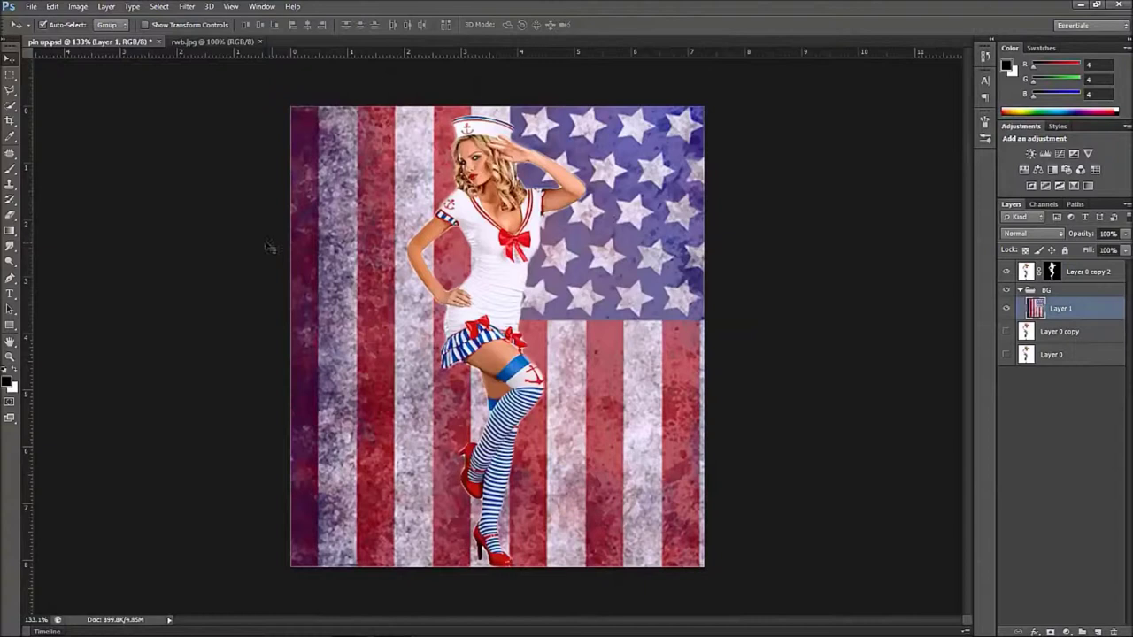
scroll(270, 246, up, 1)
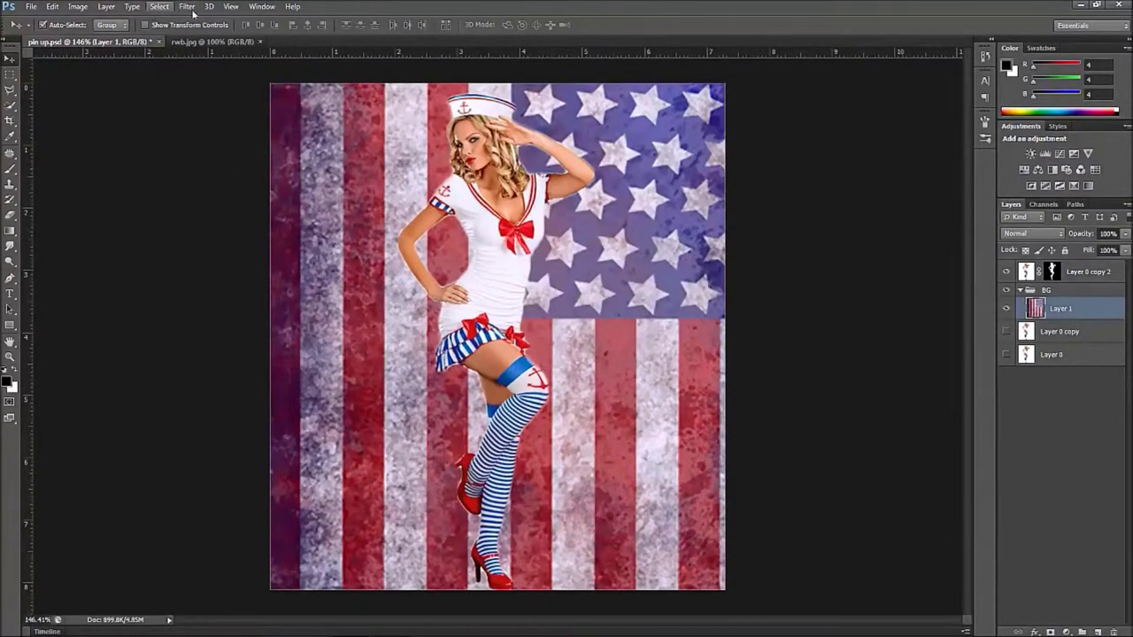
- Try the Filter Gallery's Craquelure texture directly on the flag layer and undo it
right_click(1097, 310)
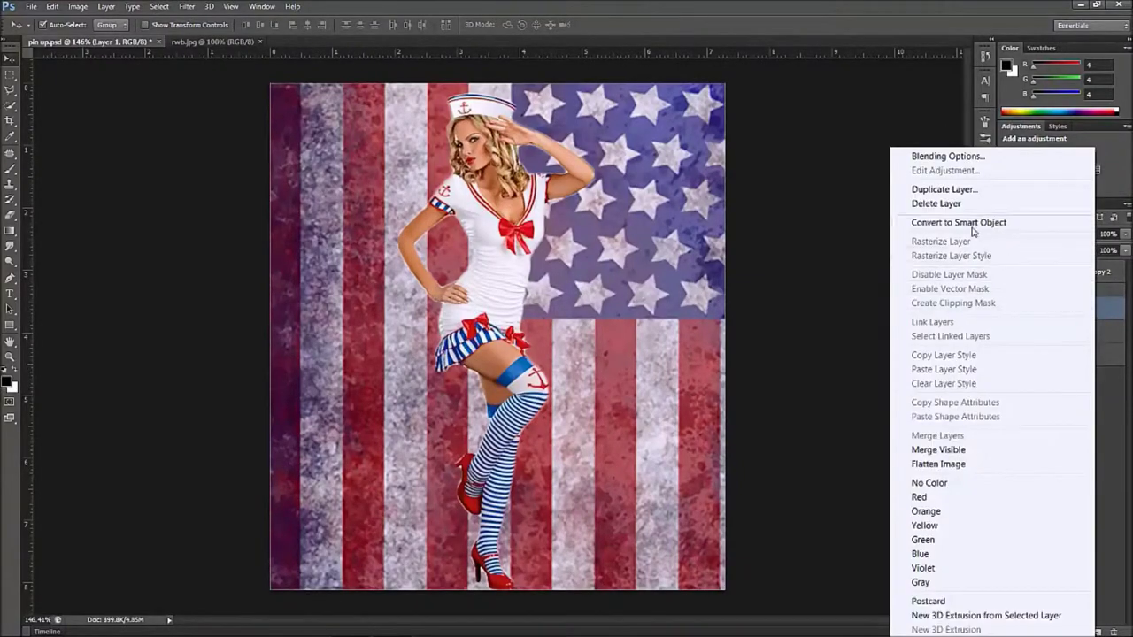
click(1102, 315)
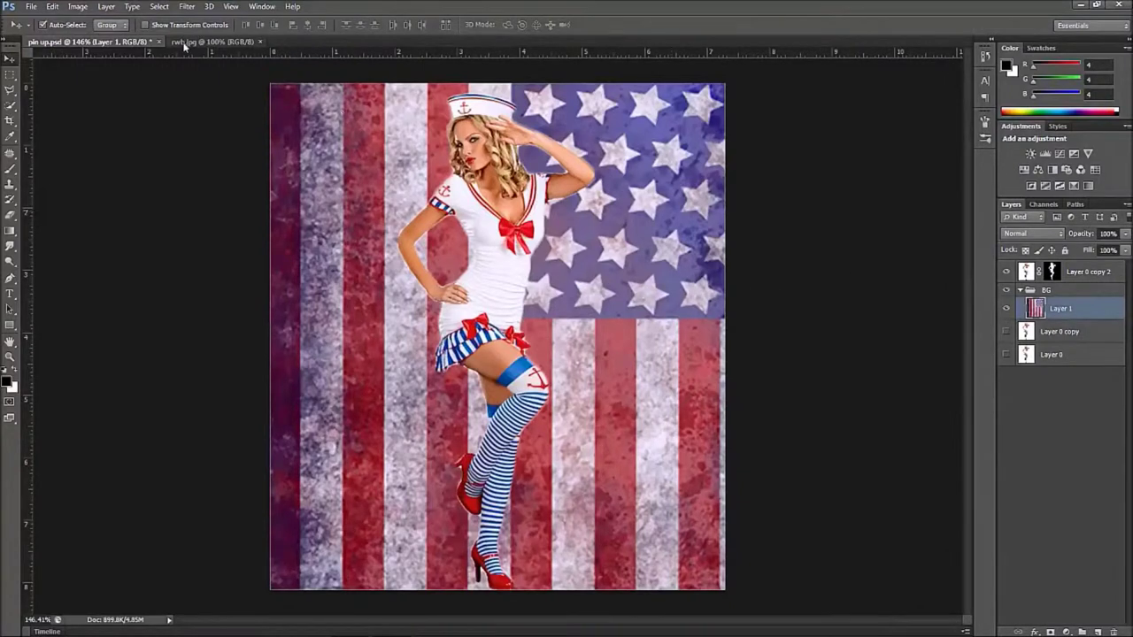
click(186, 7)
click(218, 67)
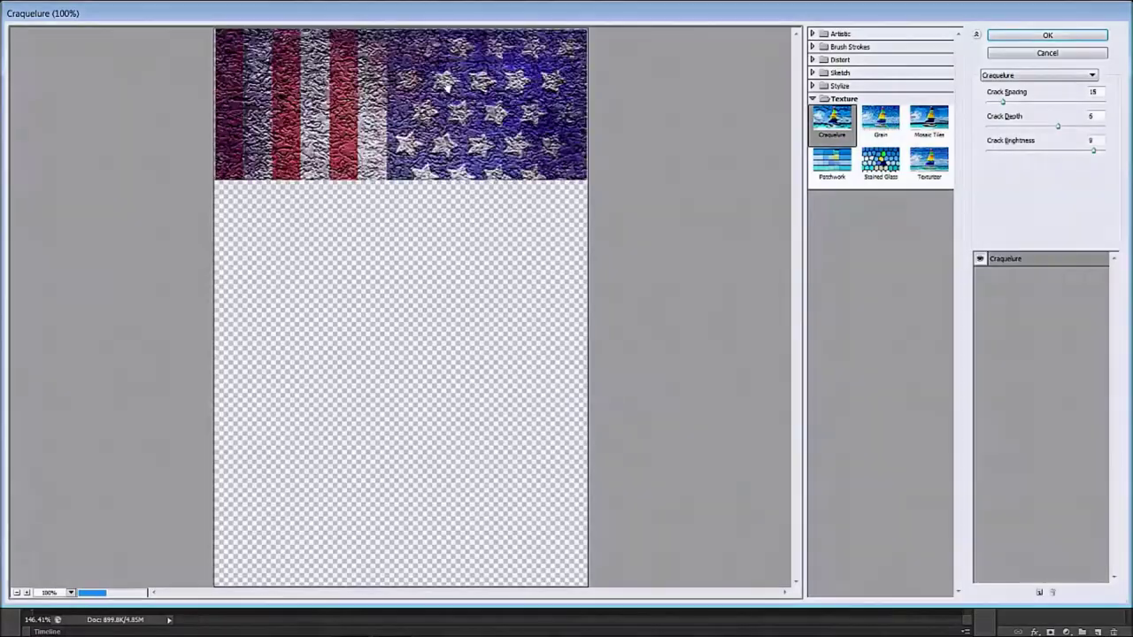
click(1029, 39)
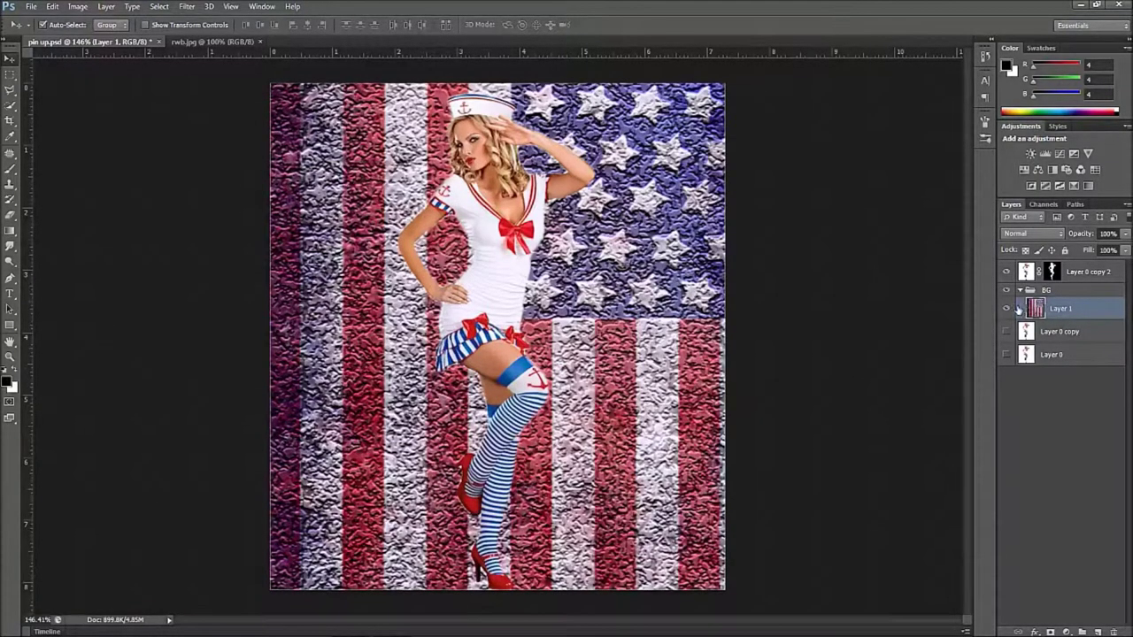
key(ctrl+z)
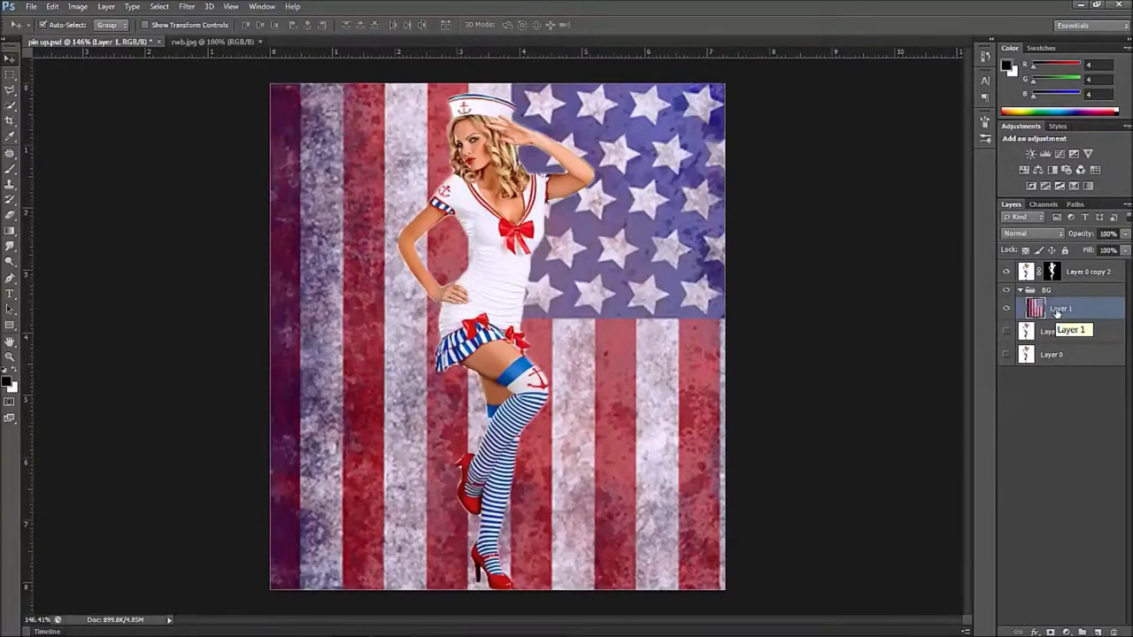
- Convert the flag layer to a smart object and apply the Filter Gallery's Craquelure texture as a smart filter
right_click(1103, 315)
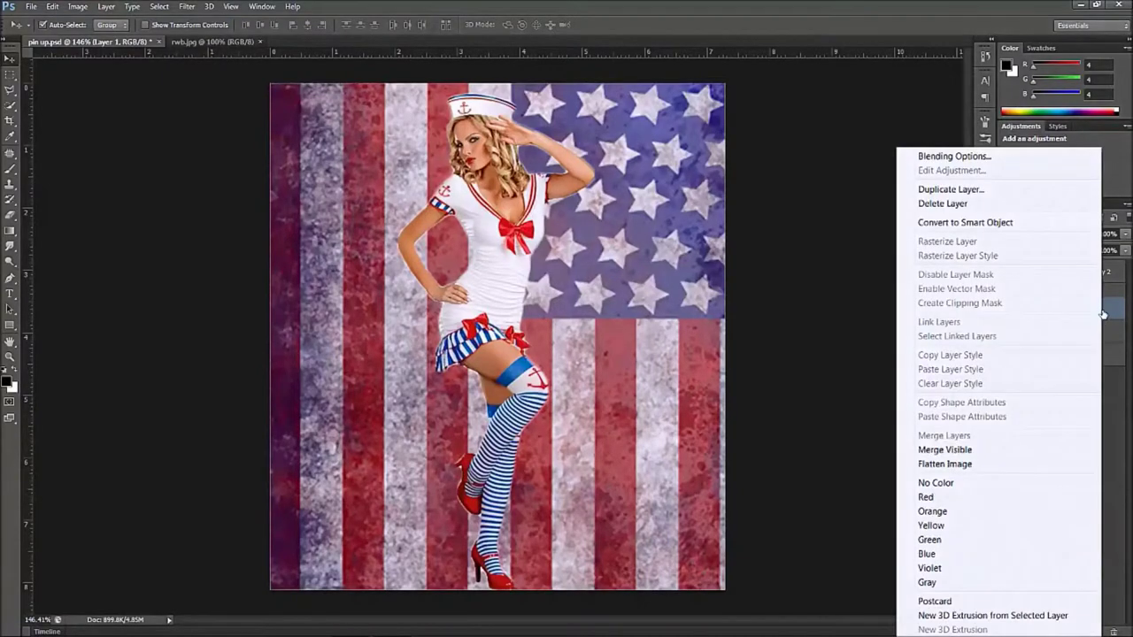
click(999, 224)
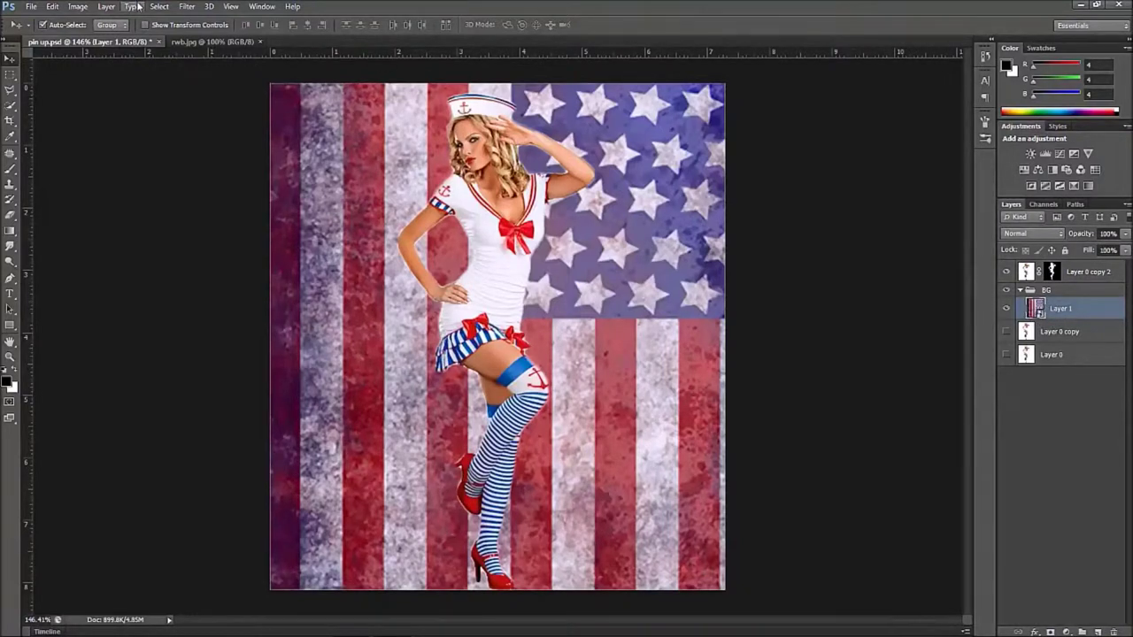
click(187, 7)
click(199, 63)
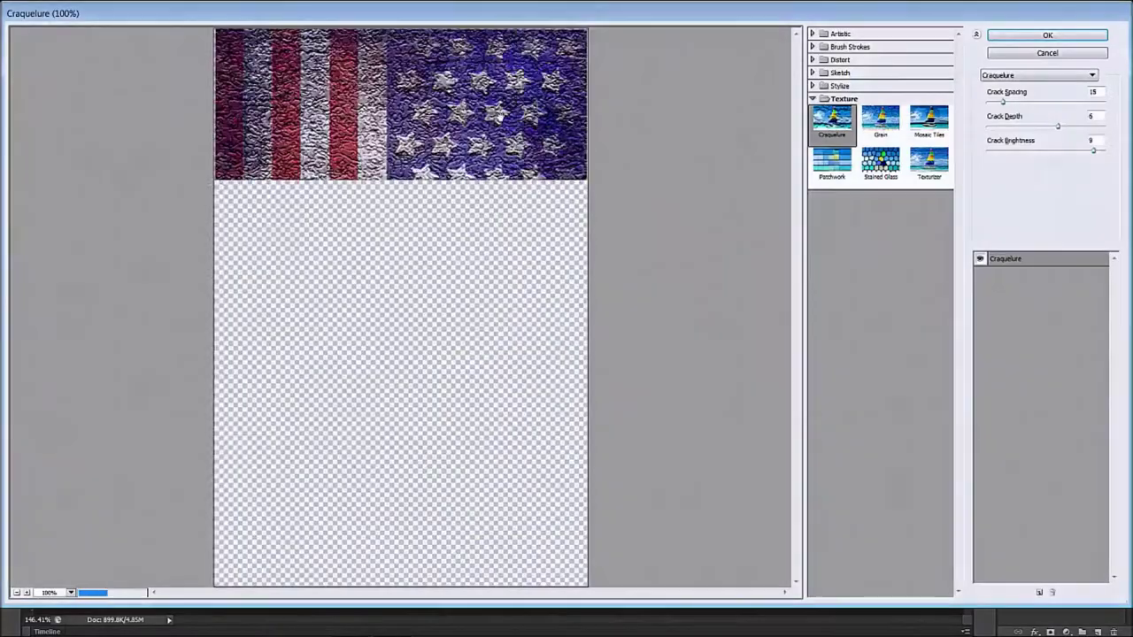
click(1047, 35)
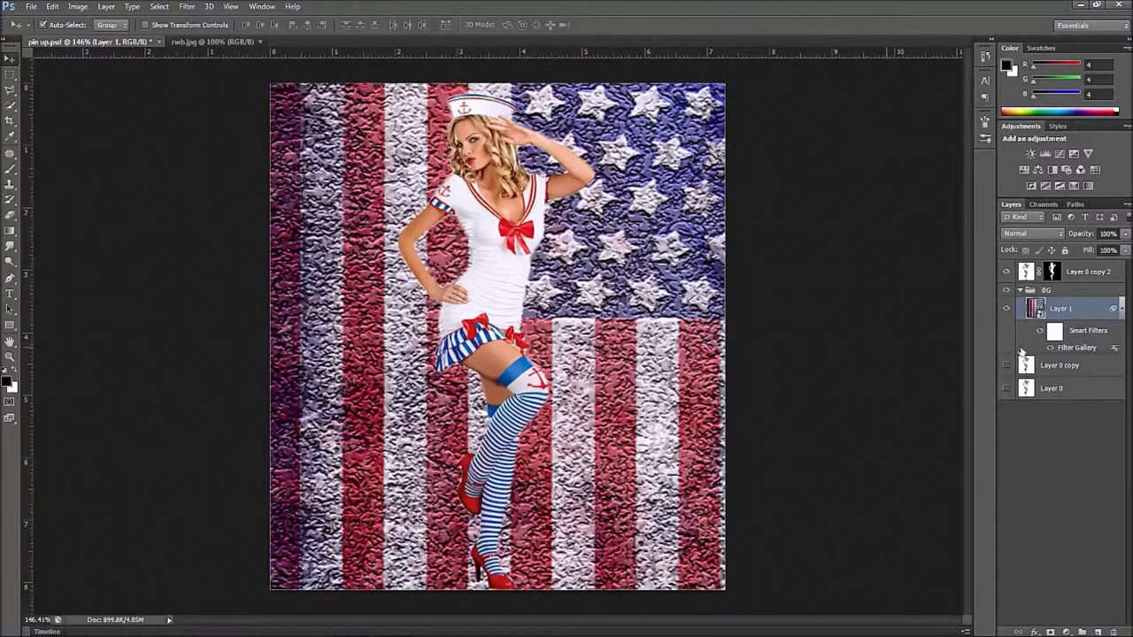
- Change the flag's Filter Gallery smart filter to Texturizer with the Canvas texture and 121% scaling
double_click(1082, 348)
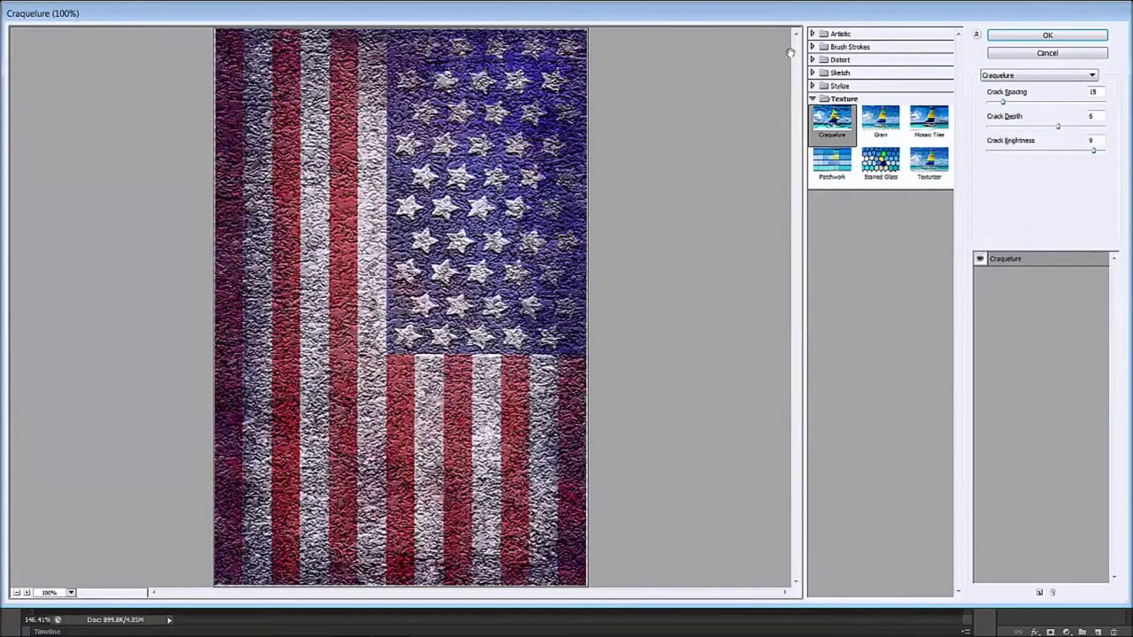
click(927, 176)
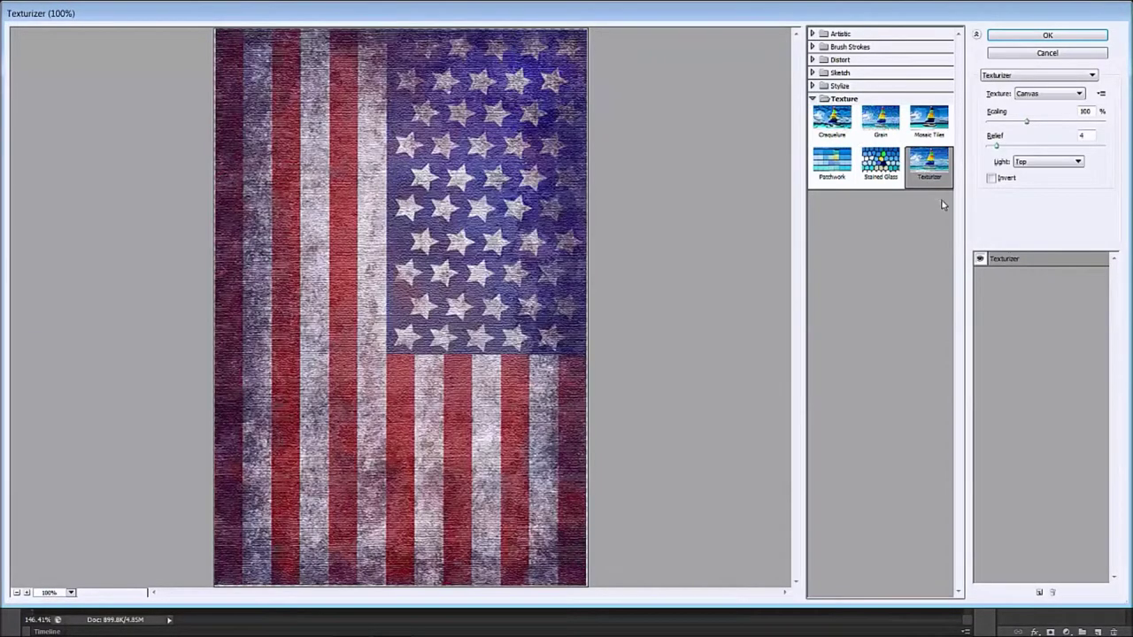
drag(1028, 123, 1042, 123)
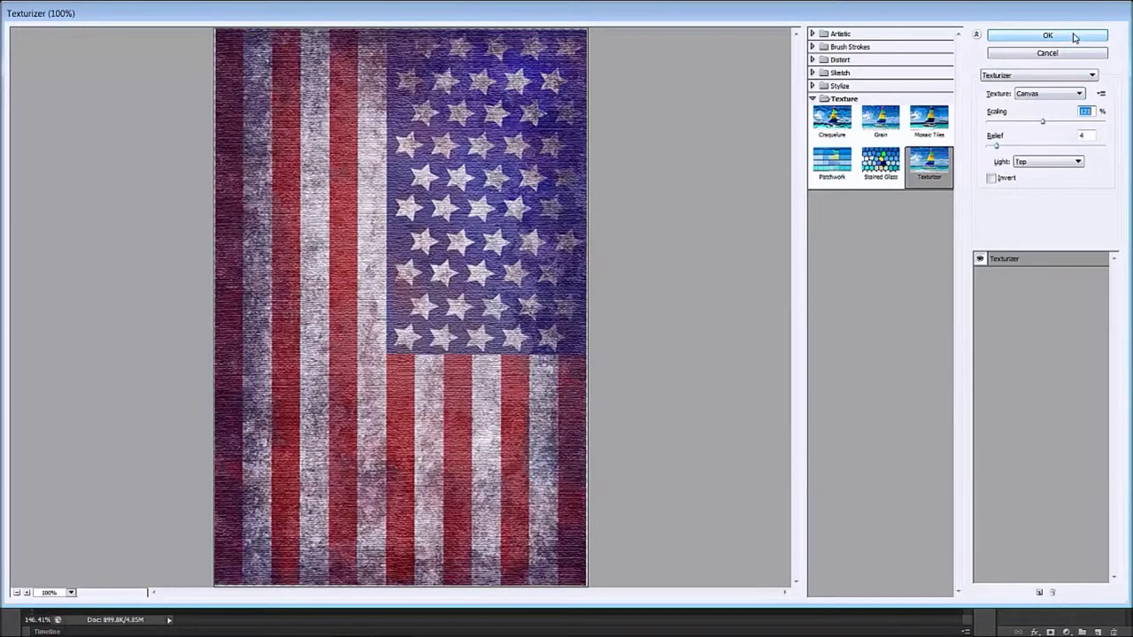
click(1047, 36)
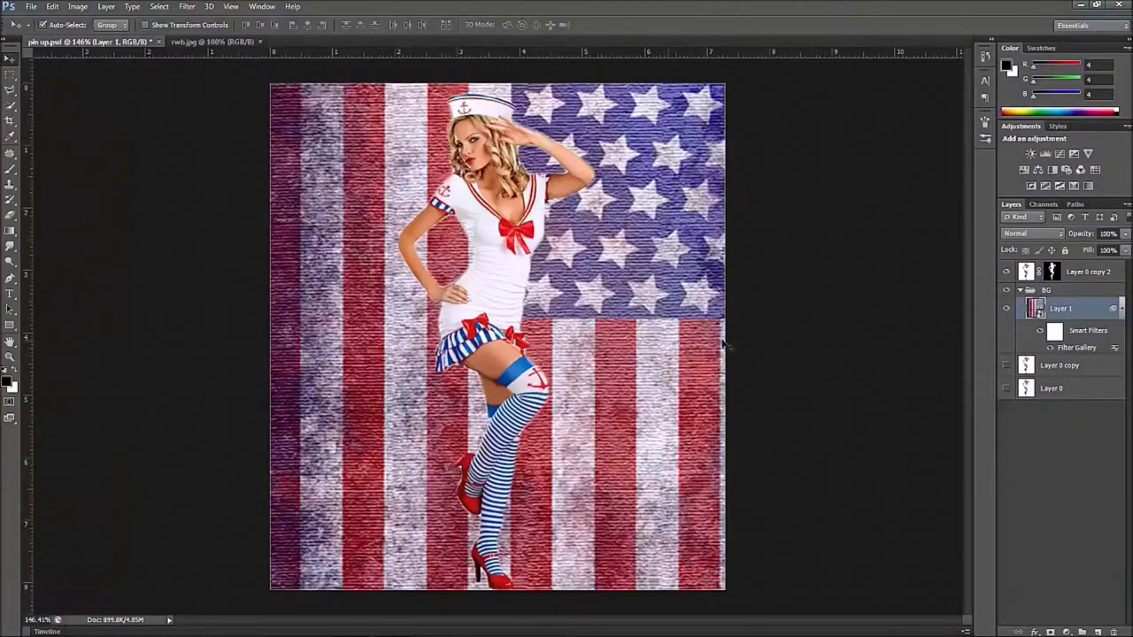
- Try the flag's Texturizer smart filter with its scaling at the 200% maximum
double_click(1074, 348)
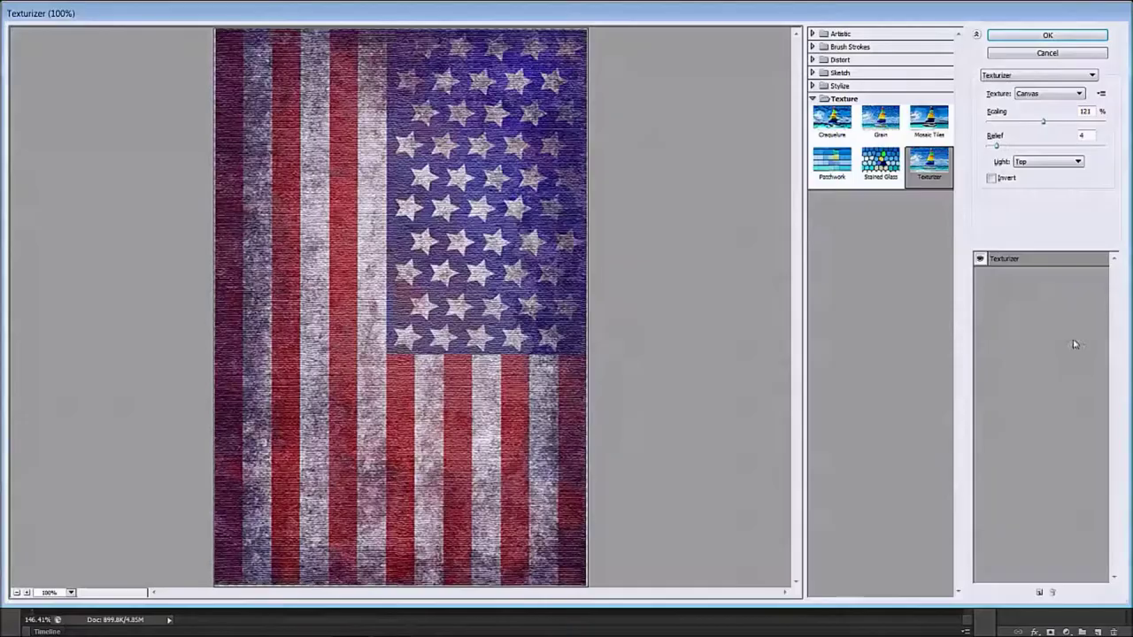
drag(1044, 124, 1100, 127)
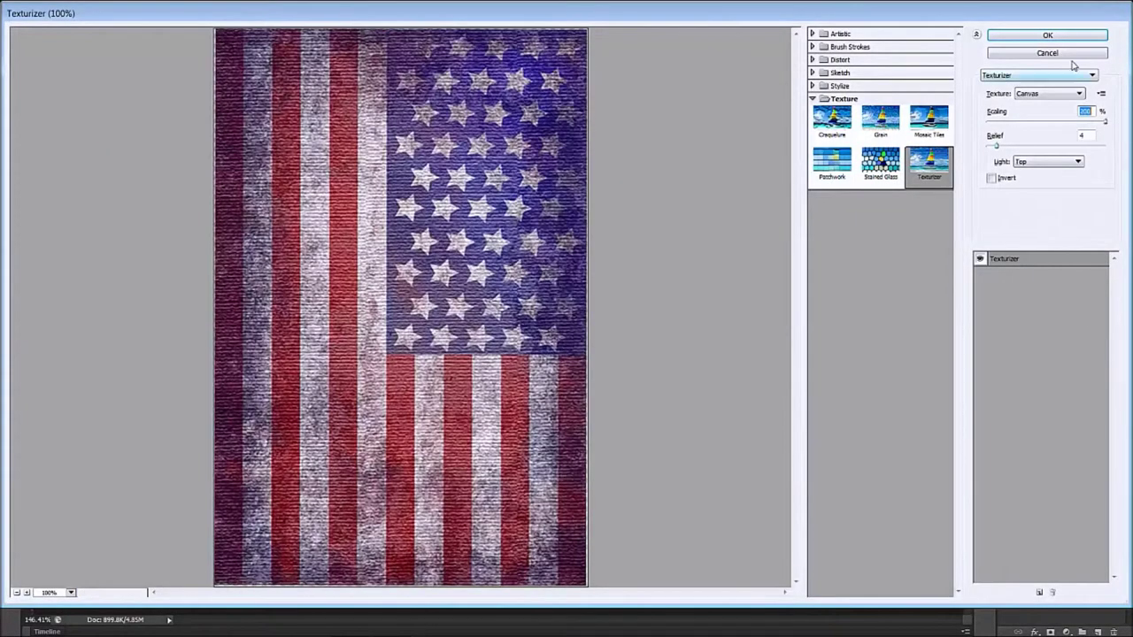
click(1047, 35)
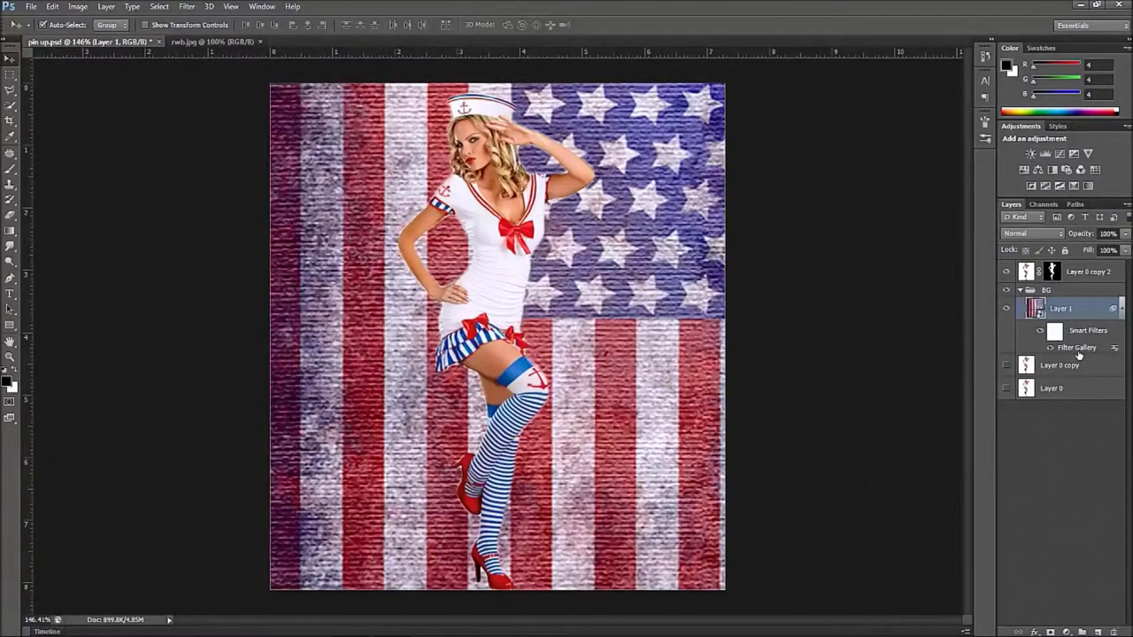
- Reduce the scaling of the flag's Texturizer smart filter to about 122%
double_click(1076, 348)
drag(1087, 128, 1045, 126)
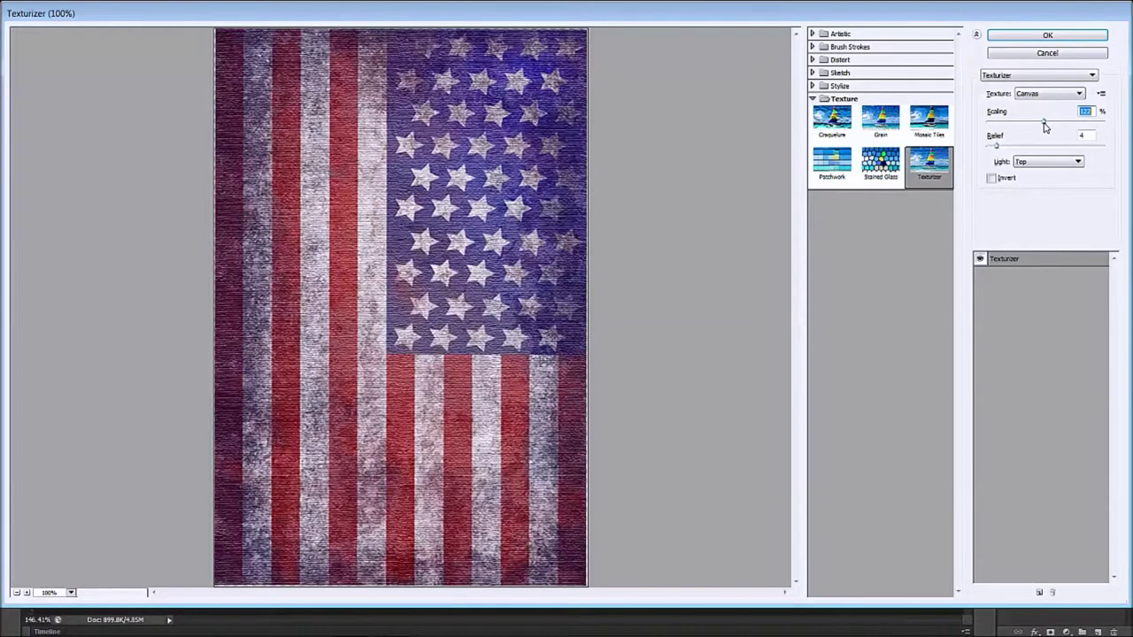
click(1047, 36)
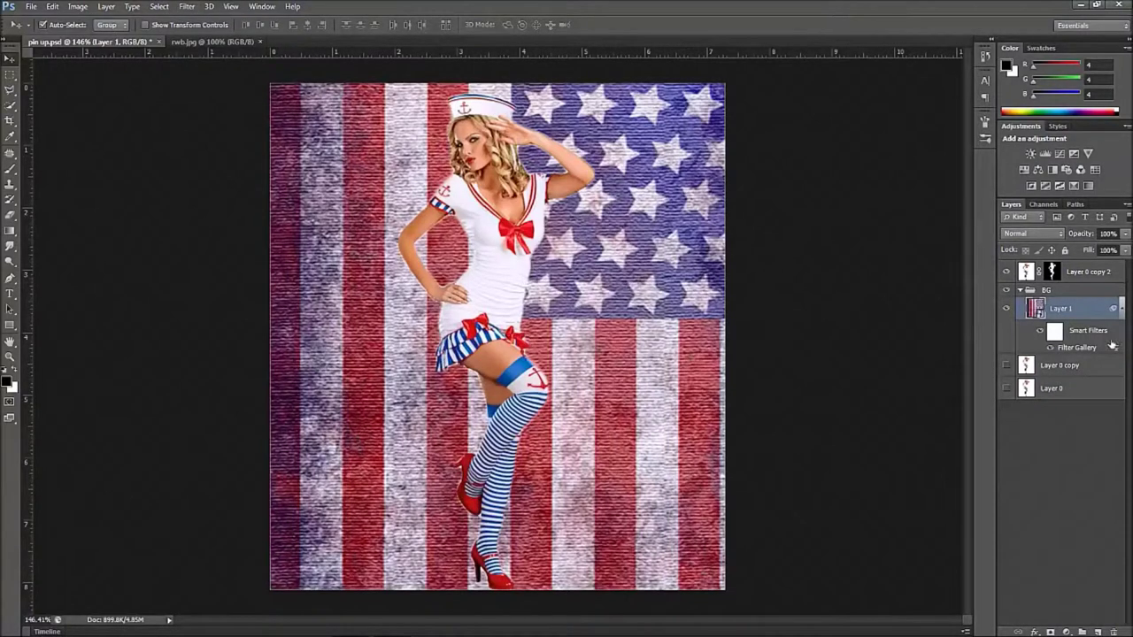
- Add a second Filter Gallery smart filter to the flag, using the Crosshatch brush stroke with a stroke length of about 11
click(187, 6)
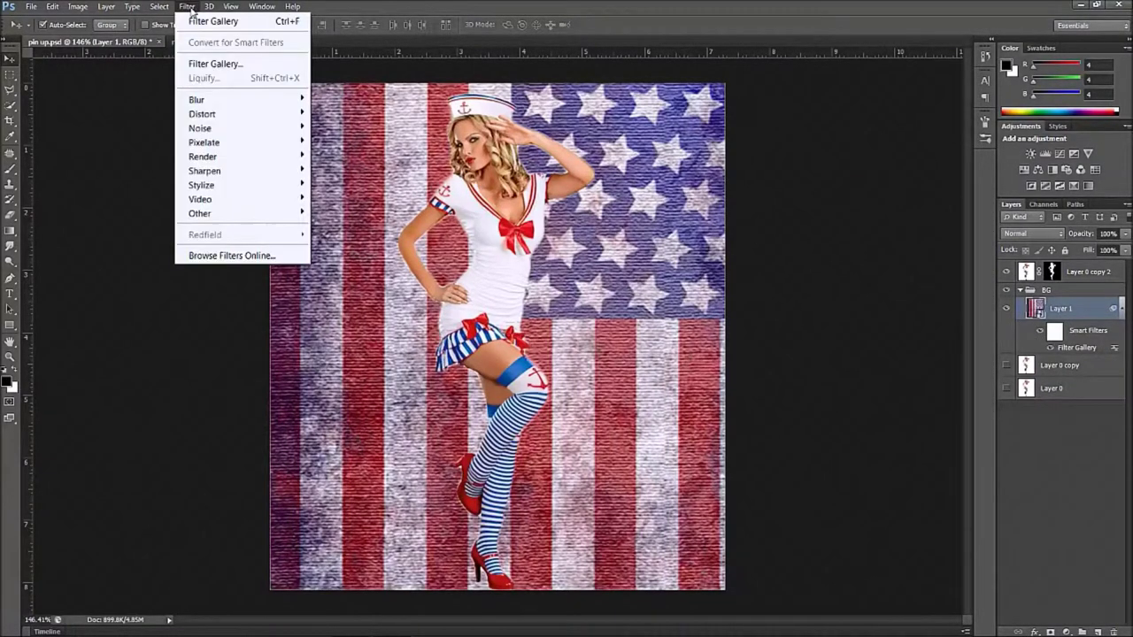
click(220, 65)
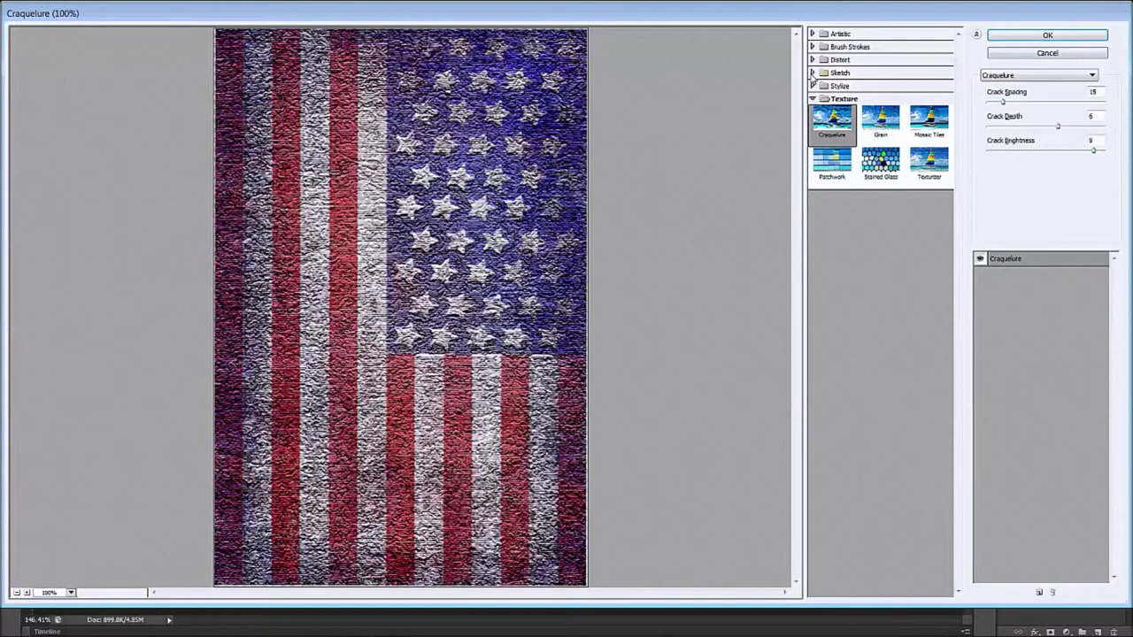
click(813, 33)
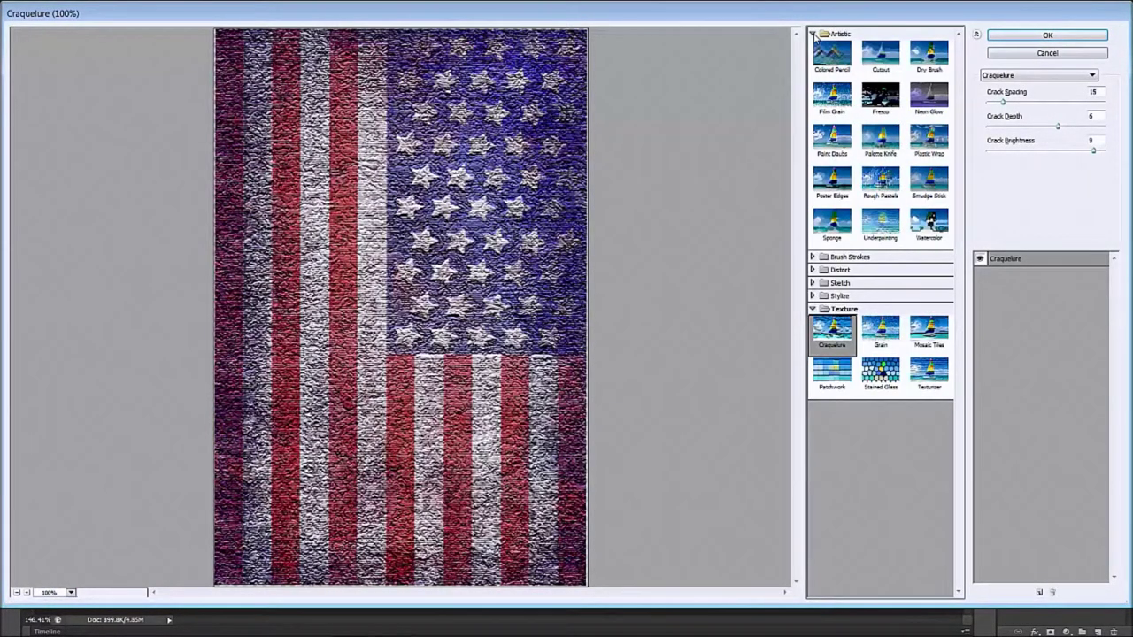
click(813, 34)
click(812, 47)
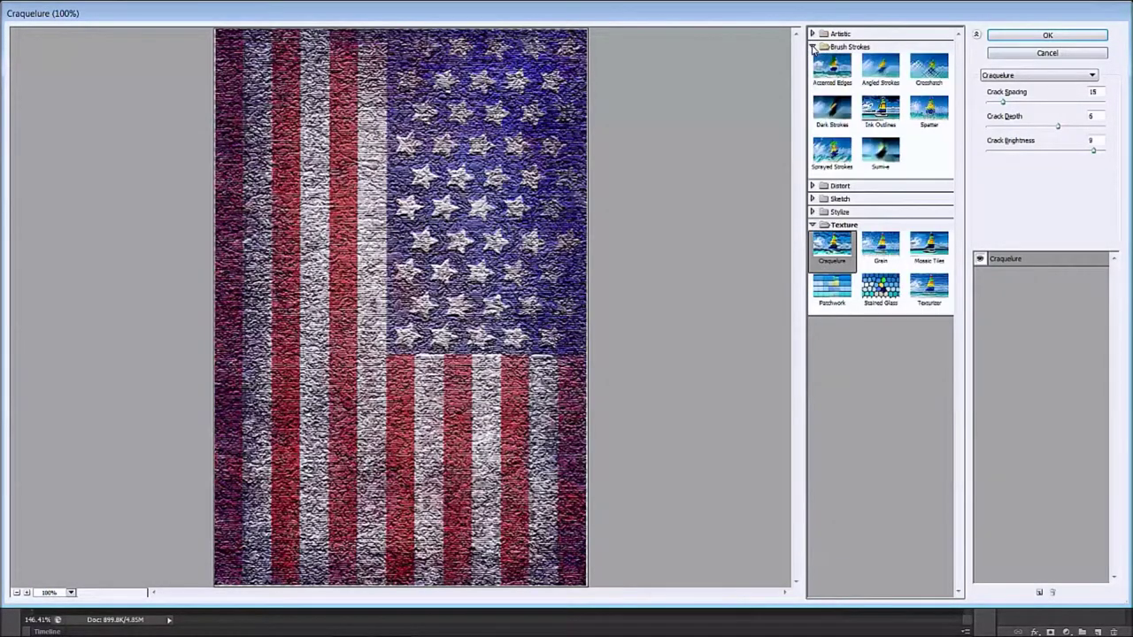
click(939, 70)
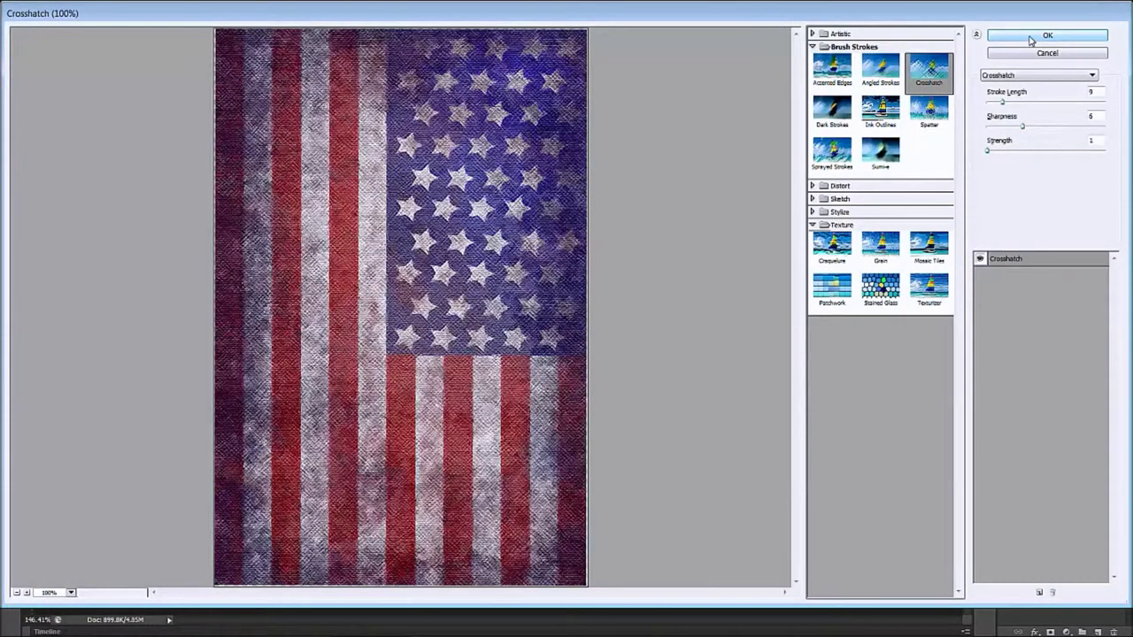
drag(1006, 108, 1008, 105)
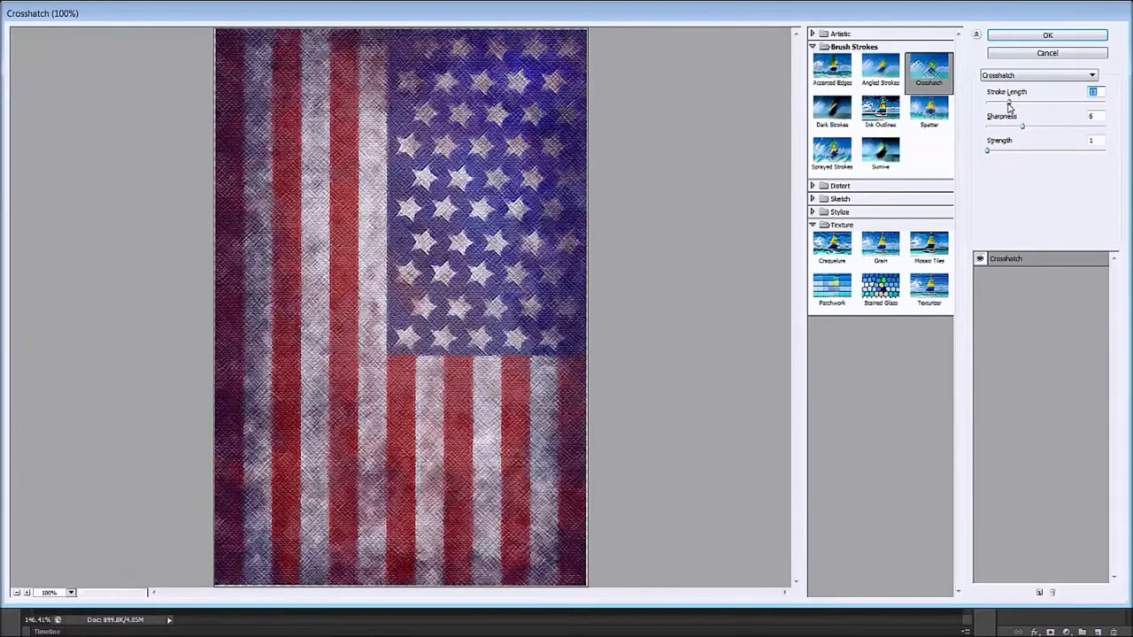
click(1069, 35)
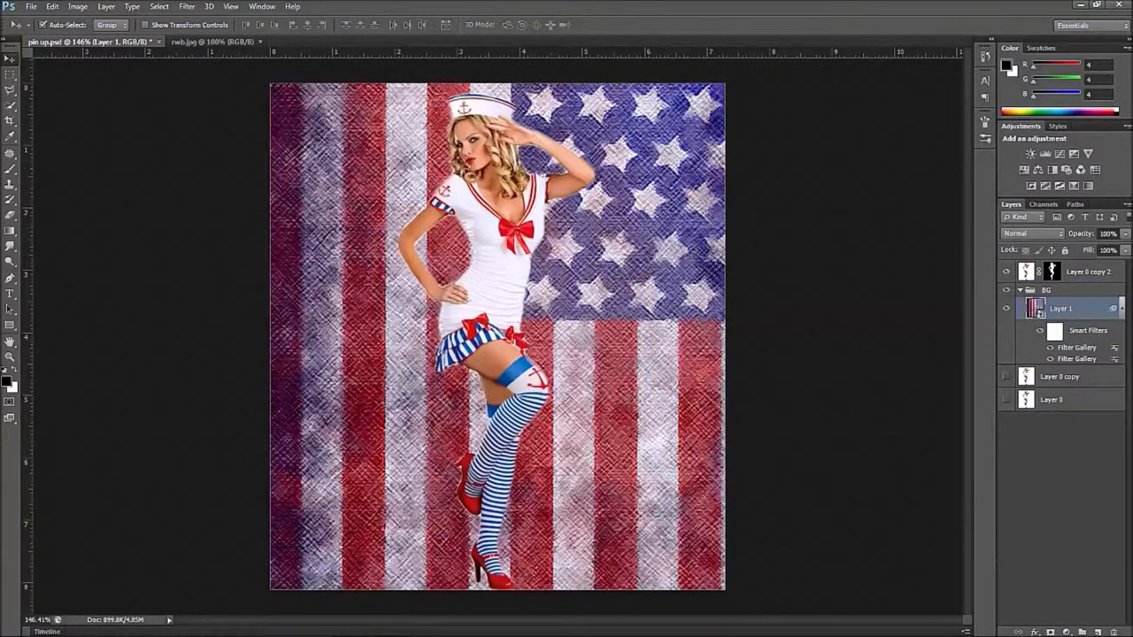
- Add a new layer above the flag in the BG group and set up a soft round black brush at 175 px
click(1097, 632)
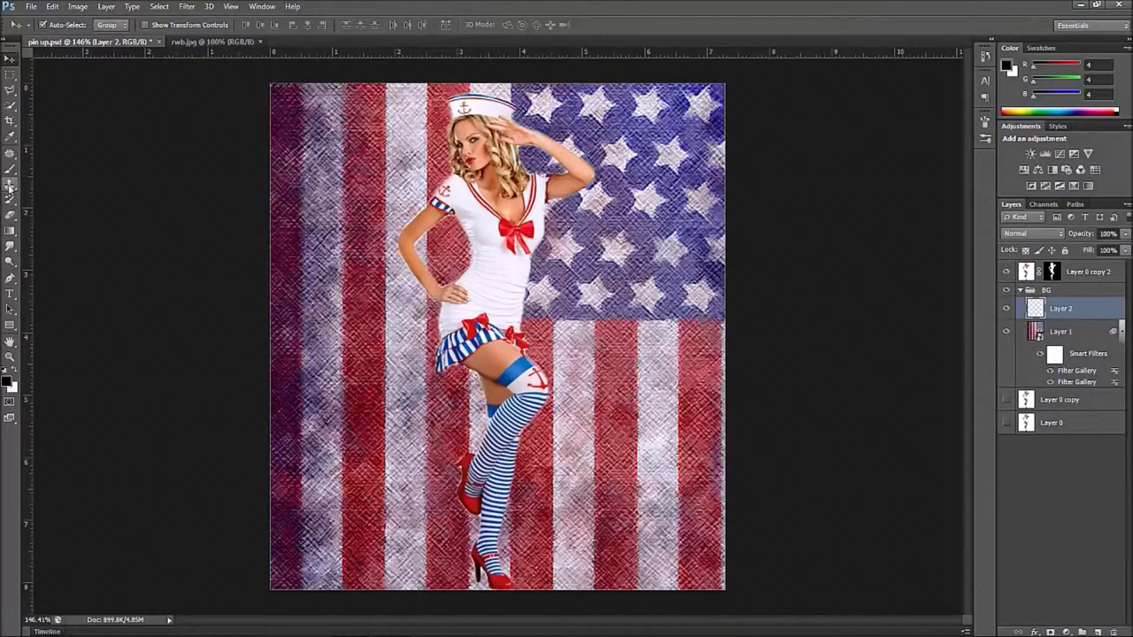
click(10, 168)
click(55, 26)
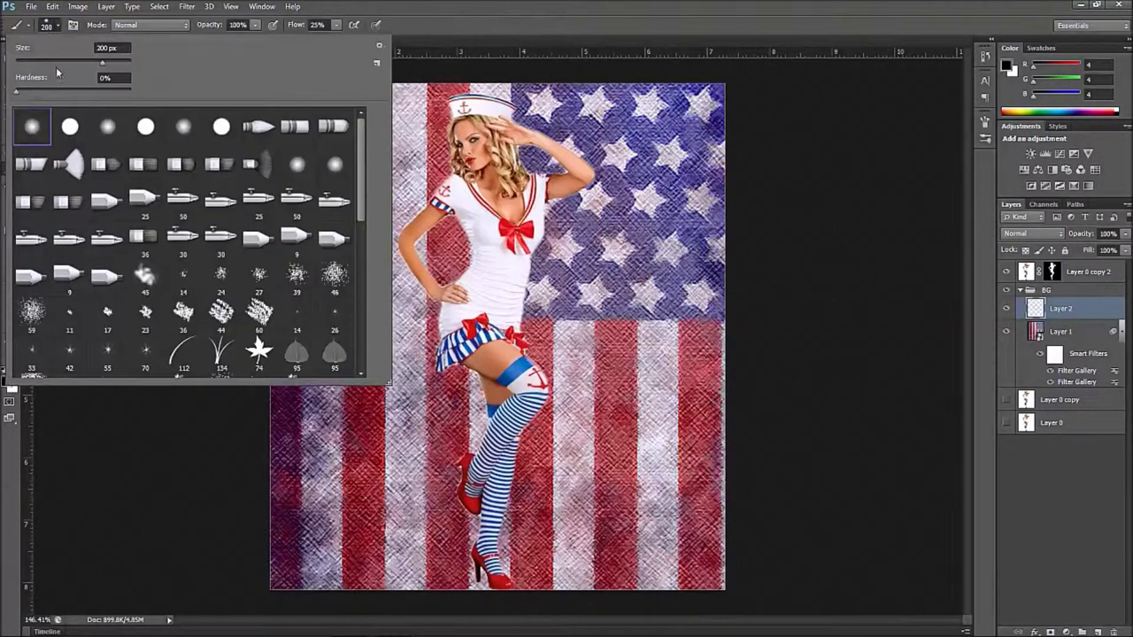
click(390, 41)
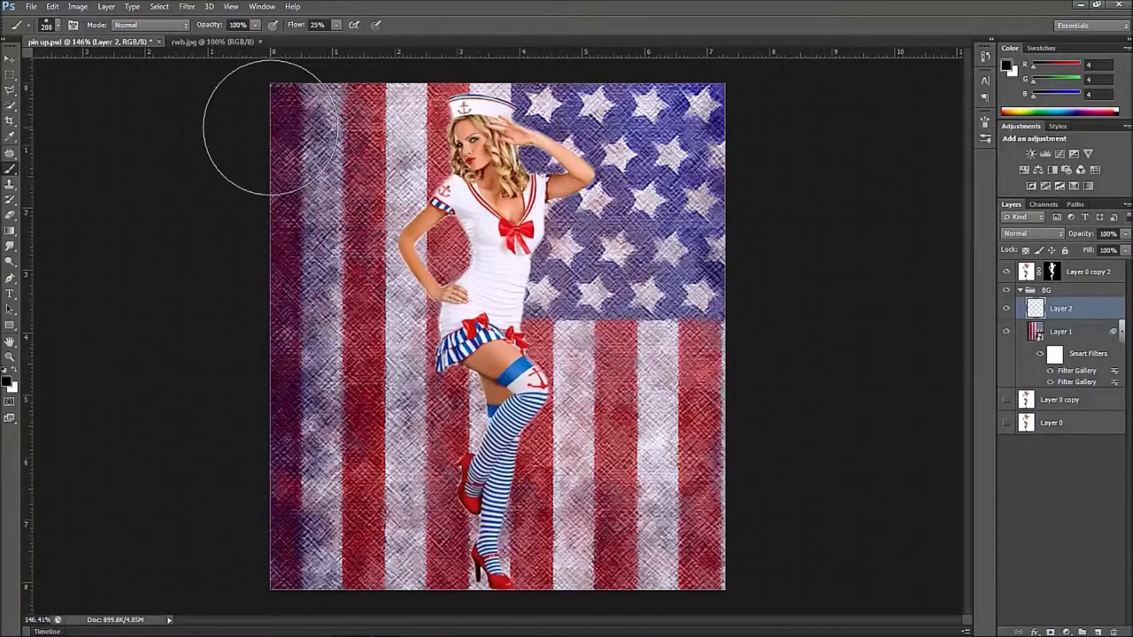
key(bracketright)
key(bracketright)
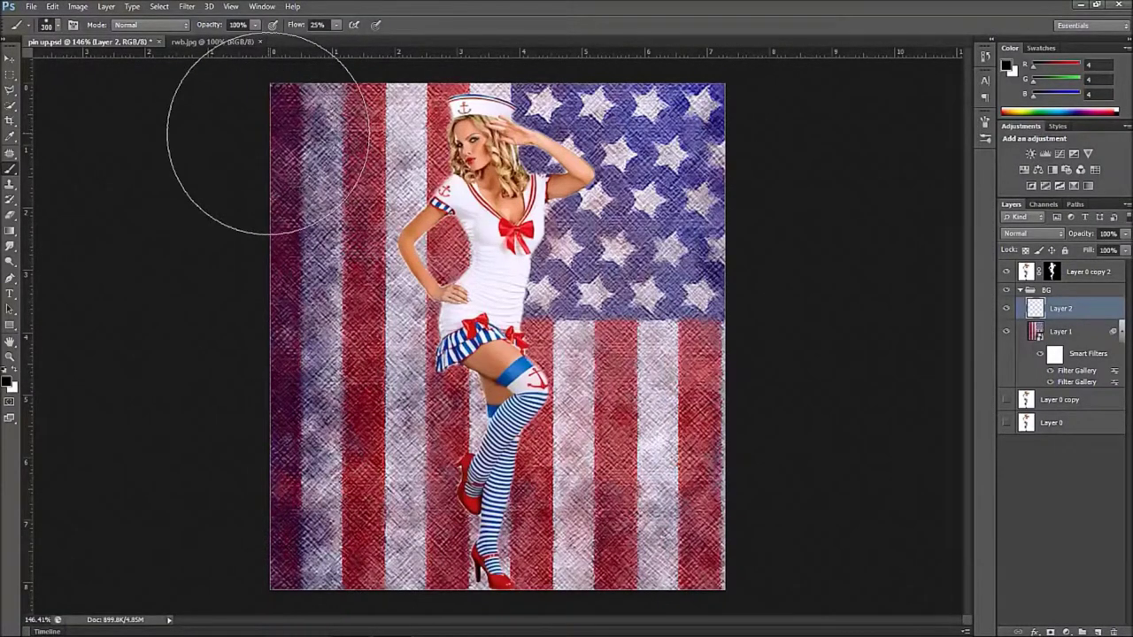
key(bracketleft)
key(bracketleft)
key(bracketleft)
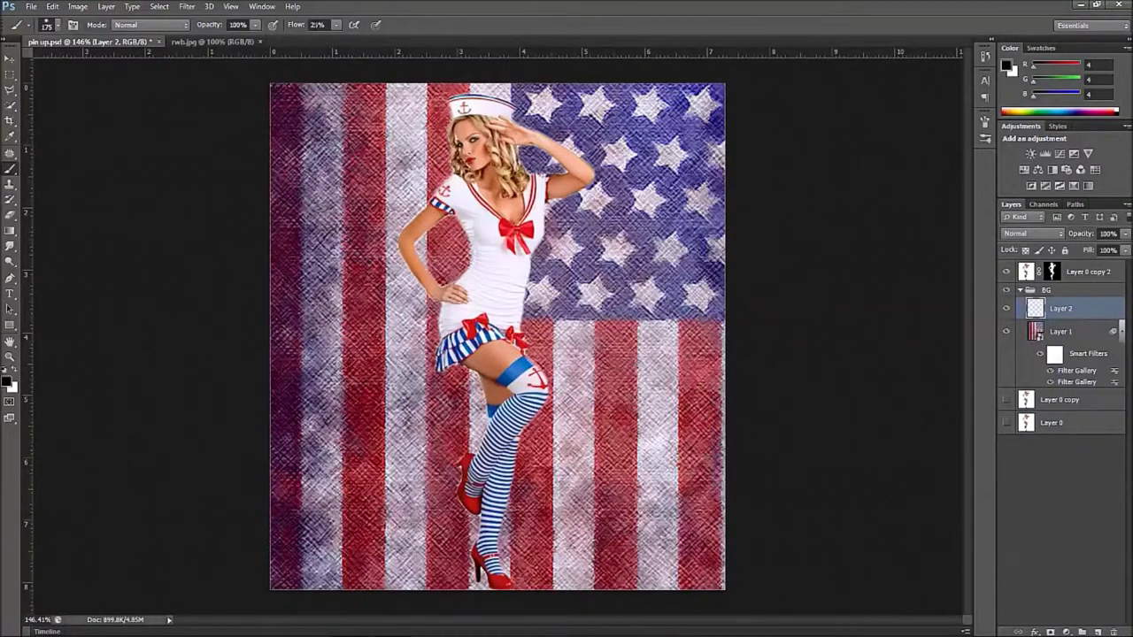
- Try black brush strokes at 25% flow over the flag's upper-left corner, and undo them while keeping the new layer
mouse_move(281, 89)
mouse_down()
mouse_move(259, 263)
mouse_move(261, 475)
mouse_move(296, 557)
mouse_move(286, 561)
mouse_up()
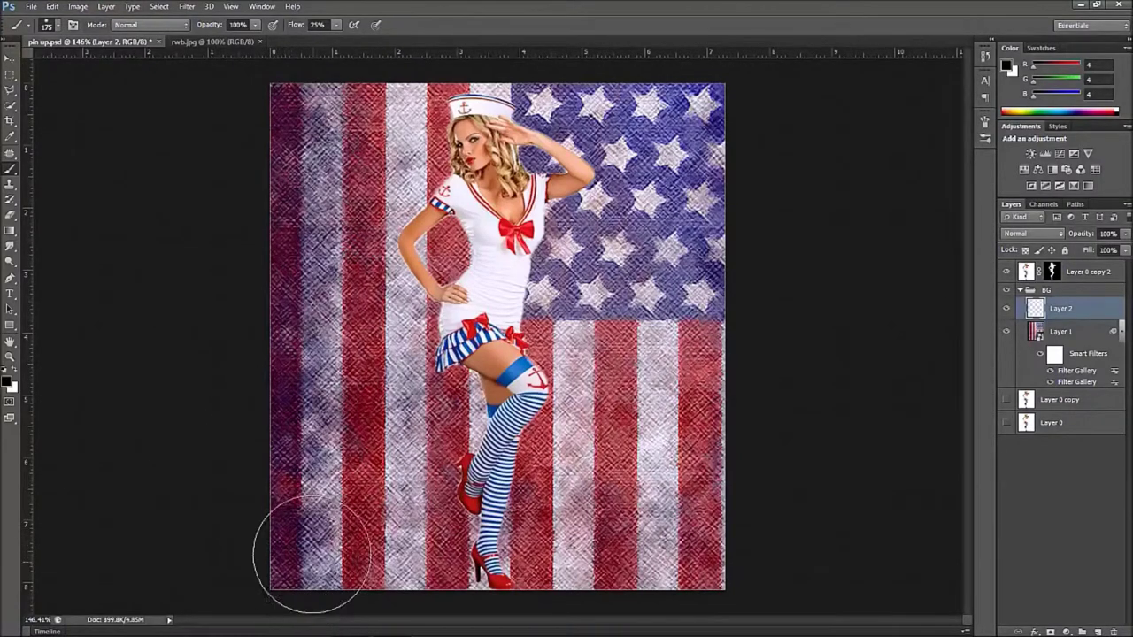
mouse_move(270, 119)
mouse_down()
mouse_move(298, 77)
mouse_move(290, 118)
mouse_up()
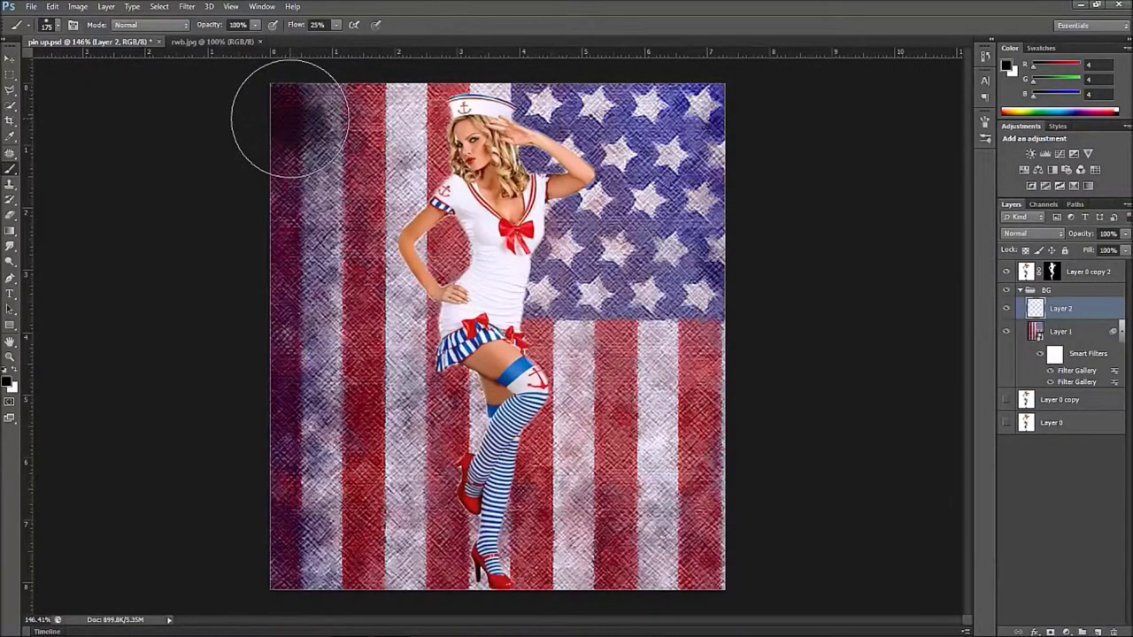
key(ctrl+alt+z)
key(ctrl+alt+z)
key(ctrl+alt+z)
key(ctrl+alt+z)
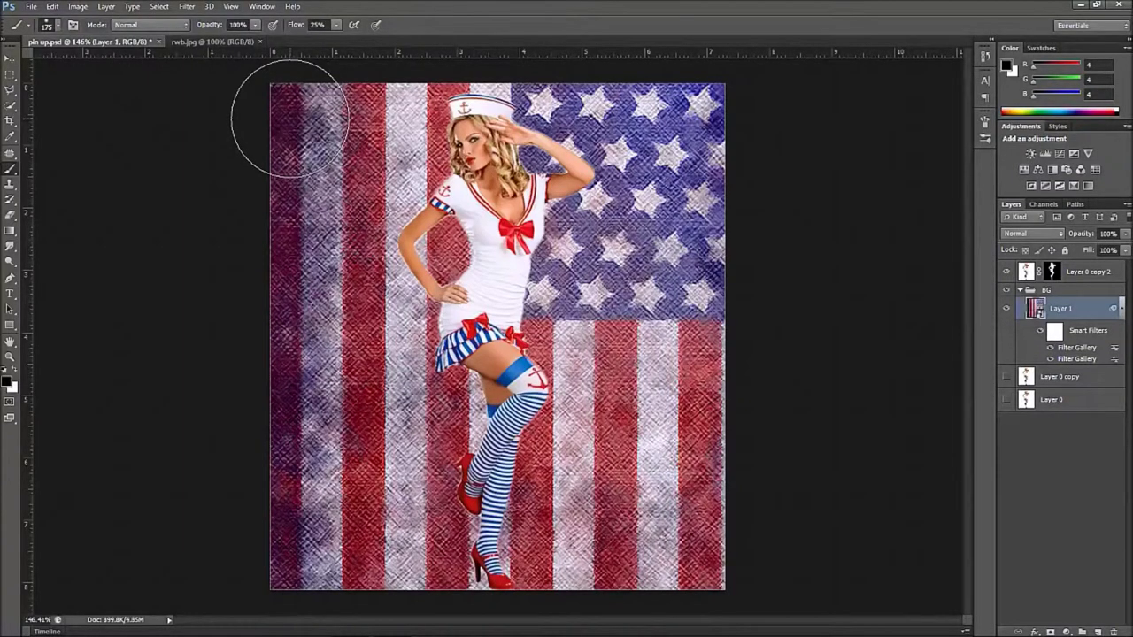
key(ctrl+shift+z)
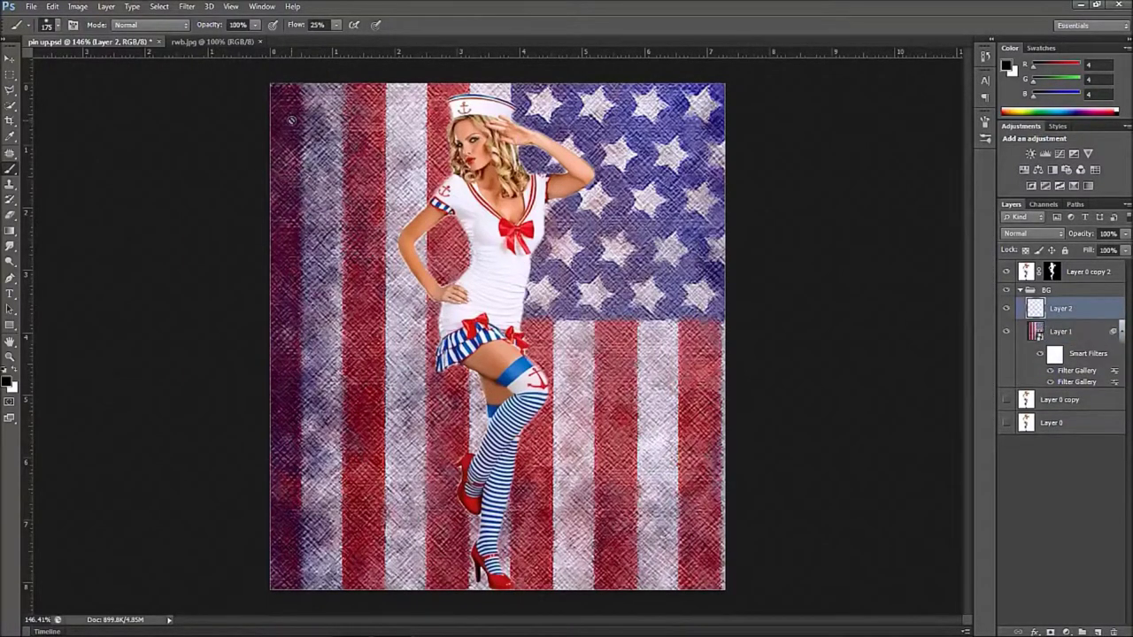
click(319, 122)
mouse_move(300, 129)
mouse_down()
mouse_move(302, 117)
mouse_move(301, 144)
mouse_move(306, 127)
mouse_up()
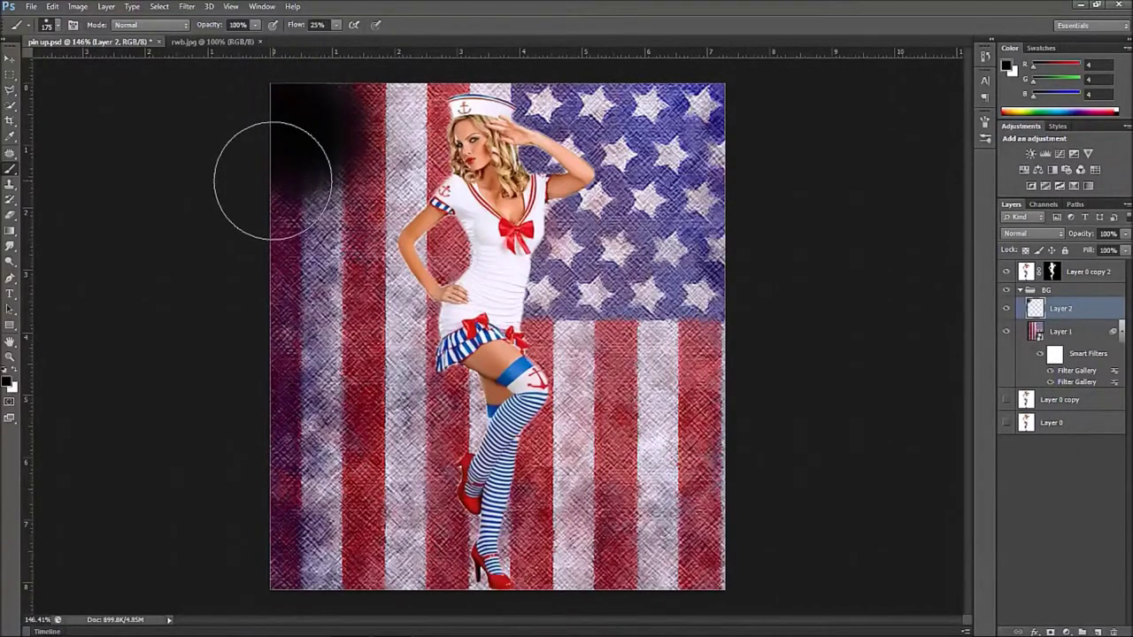
key(ctrl+z)
- Try black strokes at 100% brush flow along the flag's left edge, undo them, and restore the flow to 25%
drag(297, 28, 380, 27)
drag(304, 126, 304, 121)
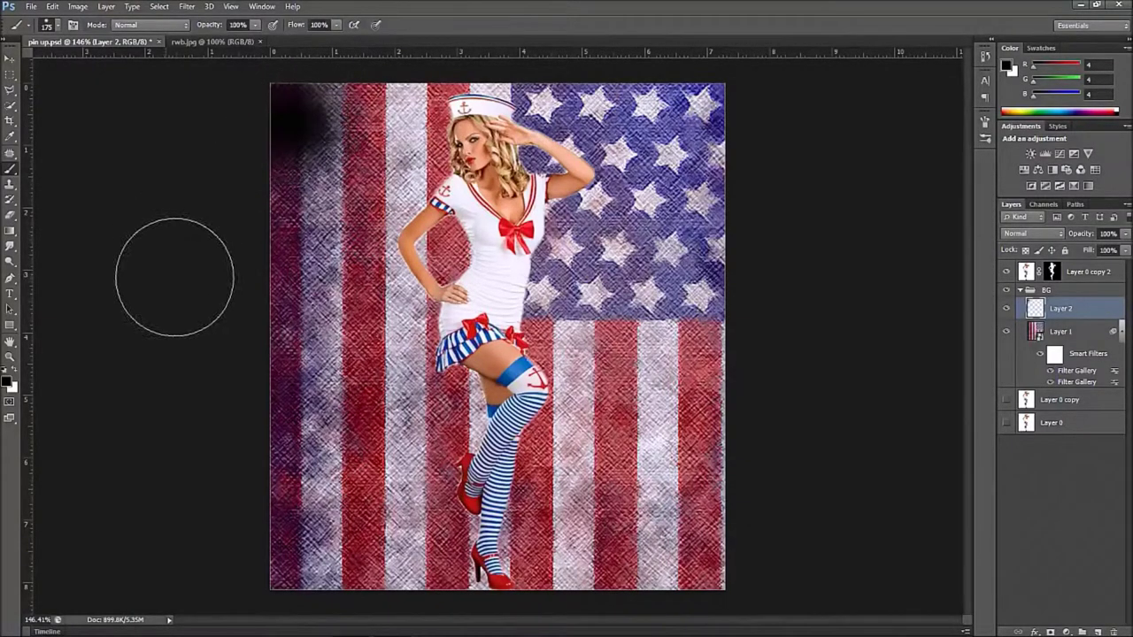
drag(278, 215, 286, 236)
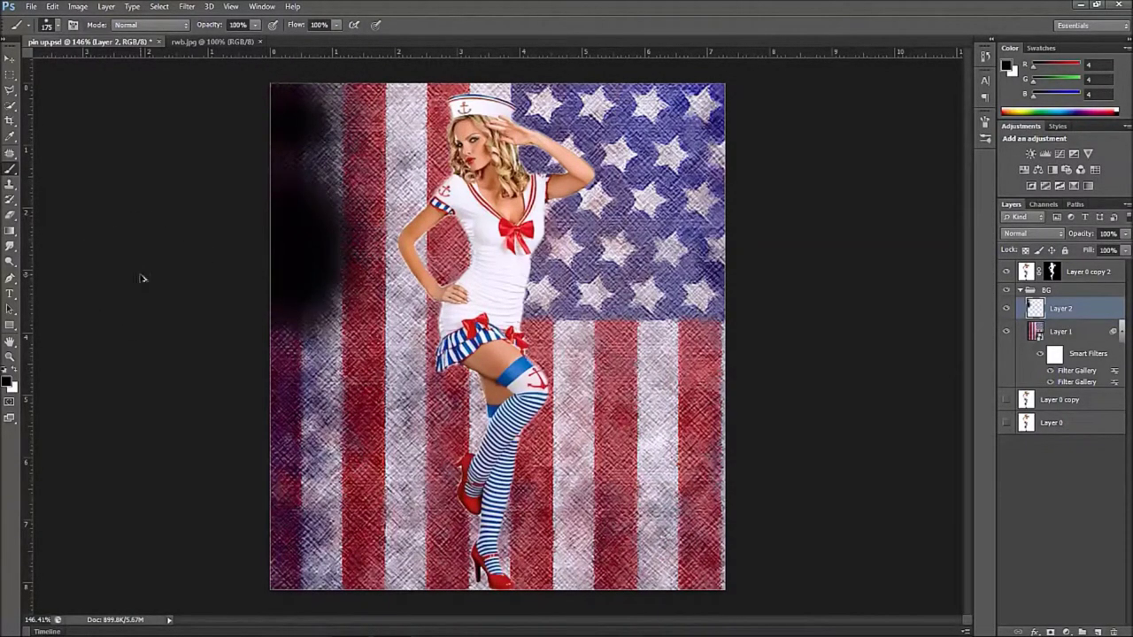
key(ctrl+alt+z)
key(ctrl+alt+z)
drag(298, 27, 262, 31)
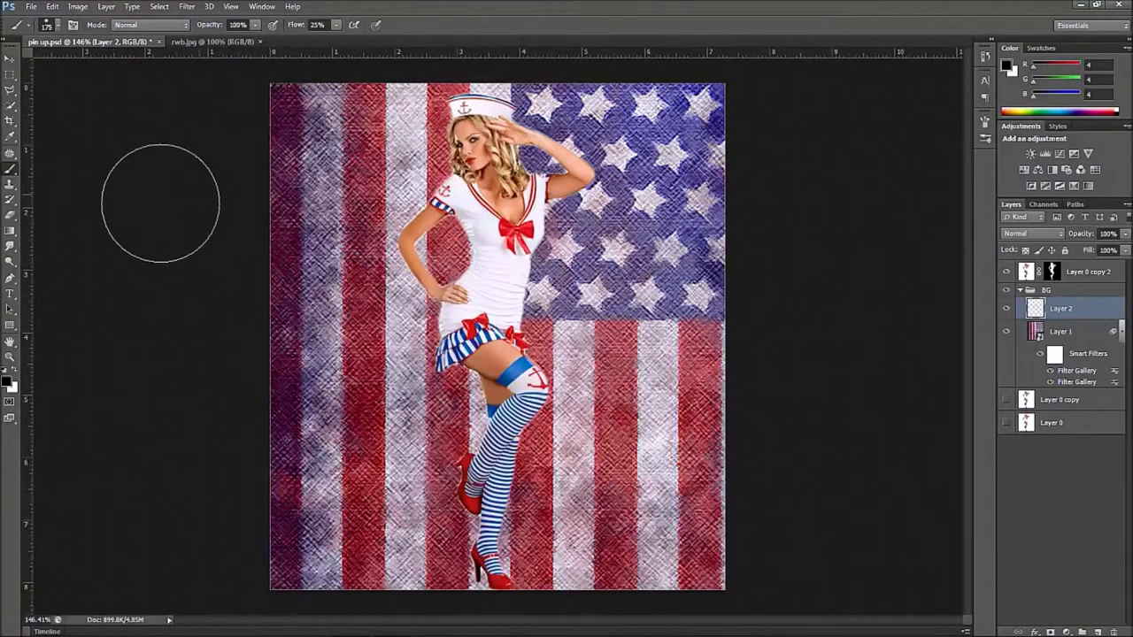
- Paint soft black shading across the flag on the new layer and set that layer's blend mode to Overlay
mouse_move(291, 114)
mouse_down()
mouse_move(299, 271)
mouse_move(307, 477)
mouse_move(294, 507)
mouse_move(364, 568)
mouse_move(693, 583)
mouse_move(721, 570)
mouse_move(738, 496)
mouse_move(678, 181)
mouse_move(683, 114)
mouse_move(699, 131)
mouse_move(418, 114)
mouse_move(391, 138)
mouse_move(372, 182)
mouse_move(443, 509)
mouse_move(350, 512)
mouse_move(333, 556)
mouse_move(601, 560)
mouse_move(593, 489)
mouse_move(592, 504)
mouse_move(611, 289)
mouse_move(604, 306)
mouse_move(454, 148)
mouse_move(465, 106)
mouse_move(473, 267)
mouse_move(522, 381)
mouse_move(408, 530)
mouse_move(401, 358)
mouse_move(428, 262)
mouse_move(389, 136)
mouse_move(360, 224)
mouse_move(382, 343)
mouse_move(450, 436)
mouse_move(676, 283)
mouse_move(658, 266)
mouse_move(669, 215)
mouse_move(614, 134)
mouse_move(727, 154)
mouse_move(638, 434)
mouse_move(637, 405)
mouse_move(592, 414)
mouse_move(659, 379)
mouse_move(736, 404)
mouse_move(288, 451)
mouse_move(382, 470)
mouse_move(397, 386)
mouse_move(352, 372)
mouse_move(333, 402)
mouse_move(408, 445)
mouse_move(598, 377)
mouse_move(620, 384)
mouse_move(645, 531)
mouse_move(380, 587)
mouse_up()
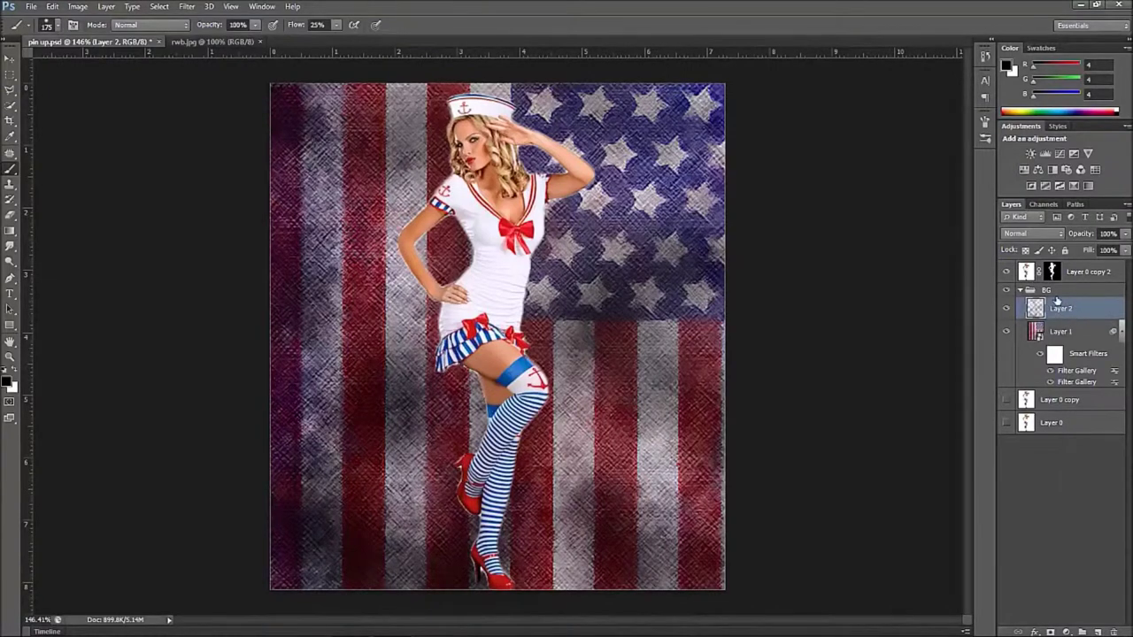
click(1030, 236)
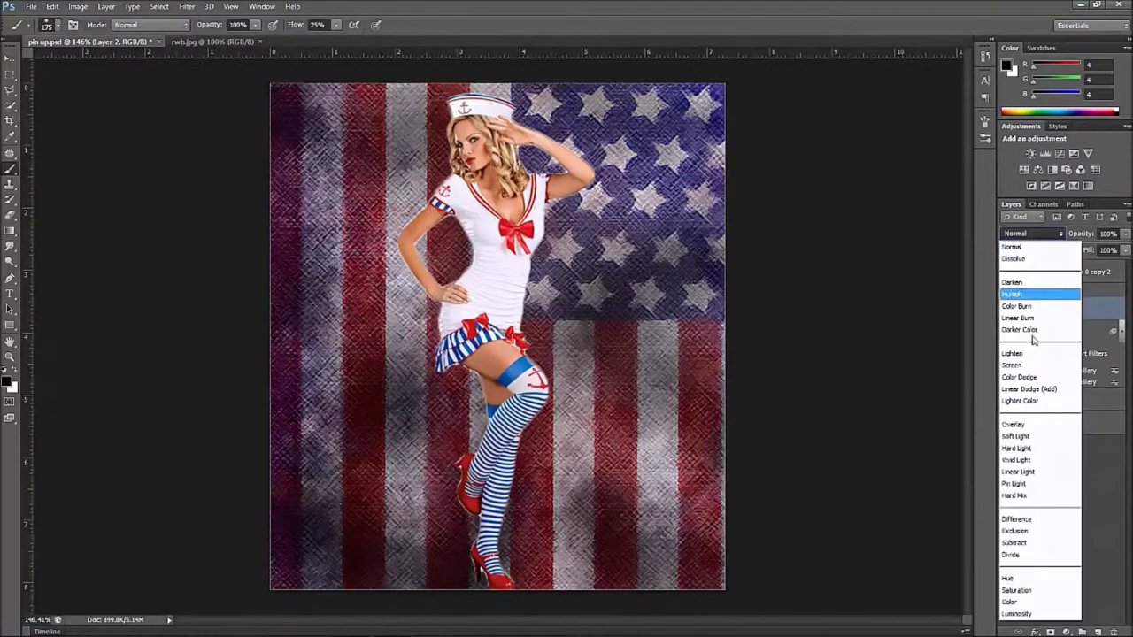
click(1046, 431)
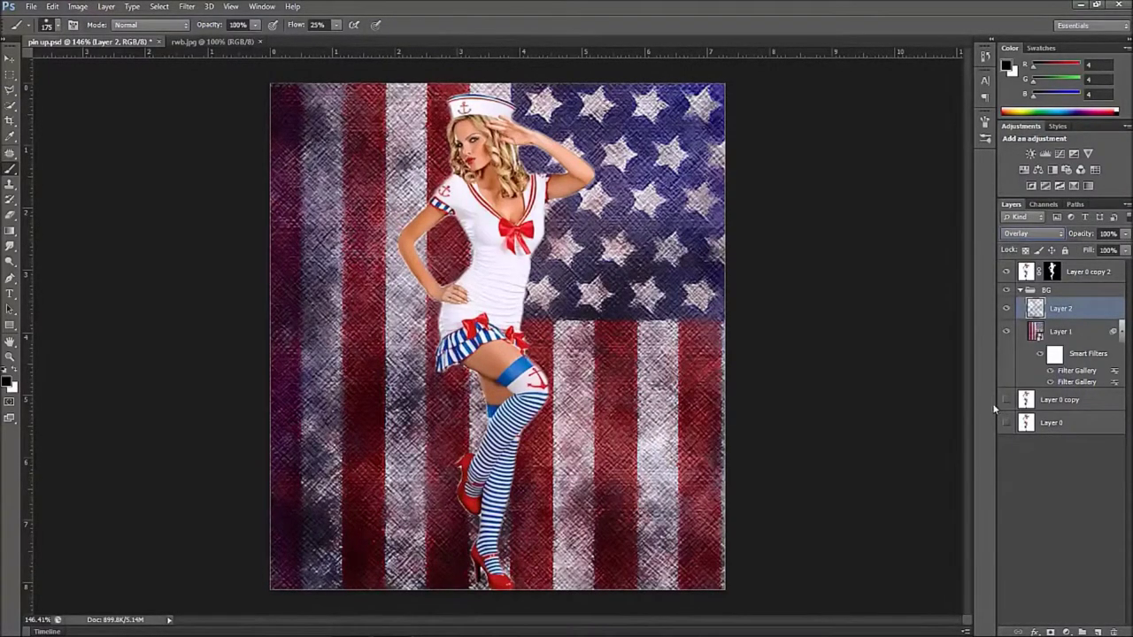
- Try the Soft Light blend mode on the shading layer and return it to Overlay
click(1027, 237)
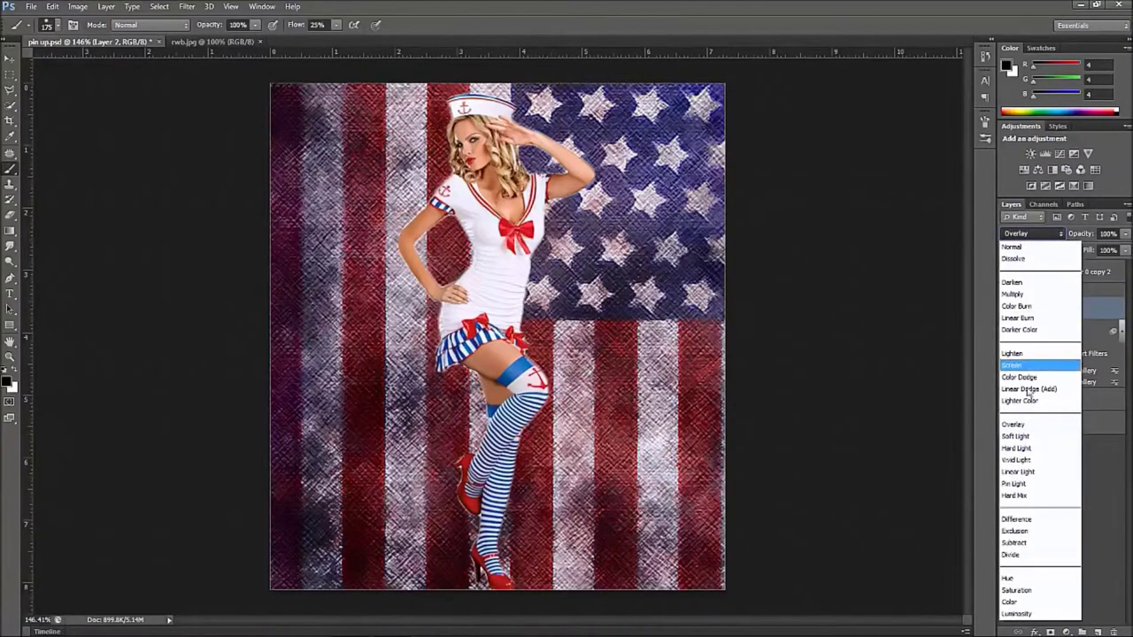
click(1038, 440)
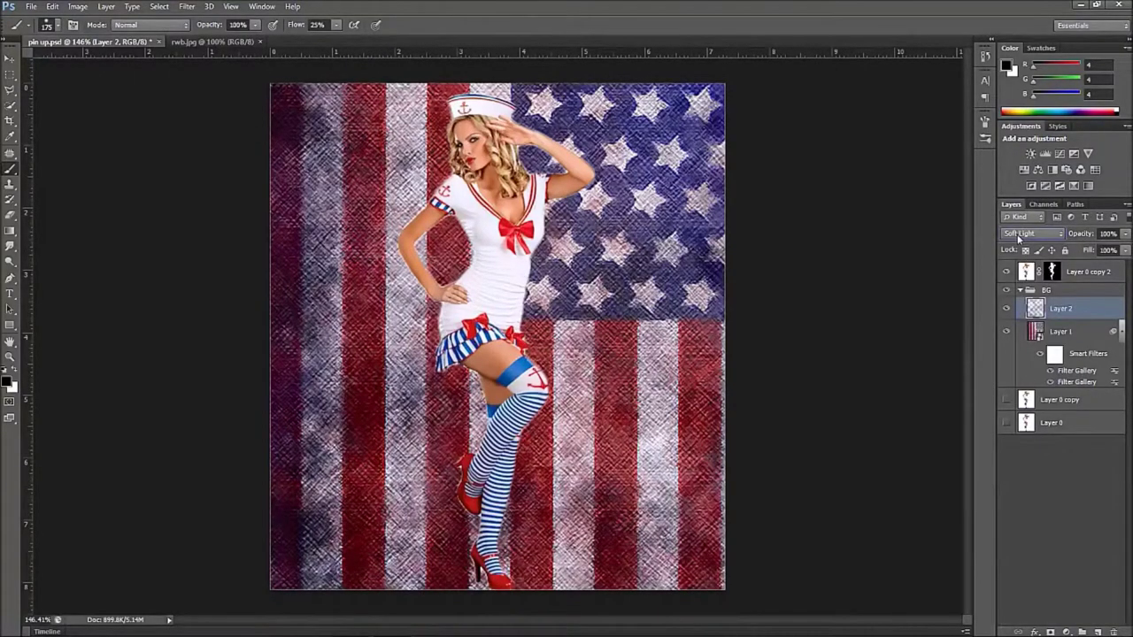
click(1019, 237)
click(1036, 429)
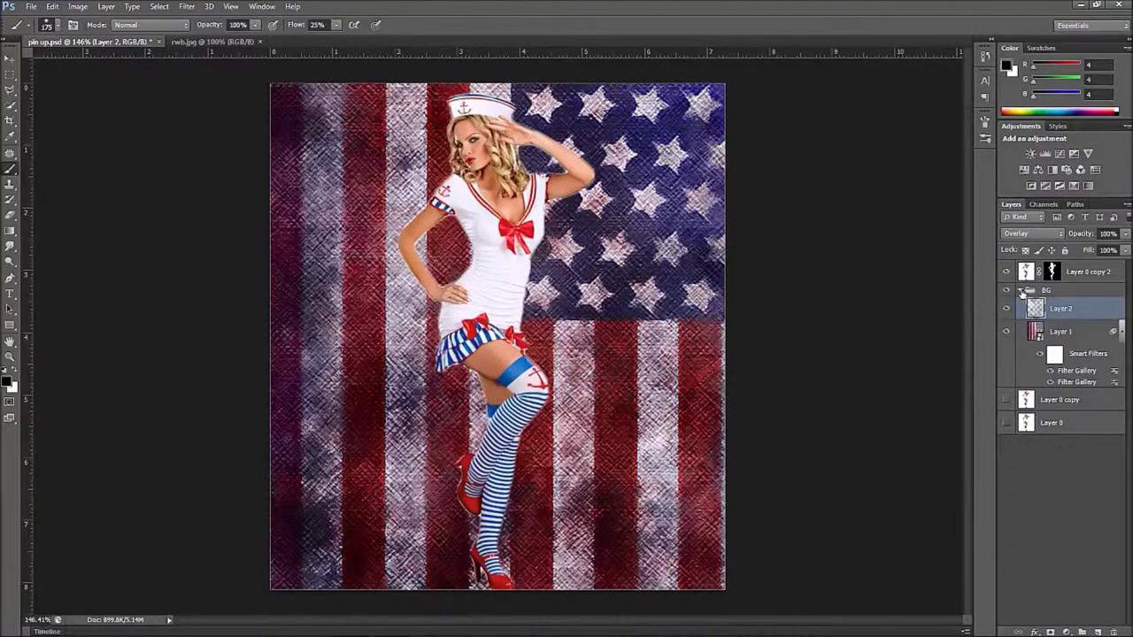
- Collapse the BG group, put the masked model layer into its own group, and rename that group m
click(1021, 291)
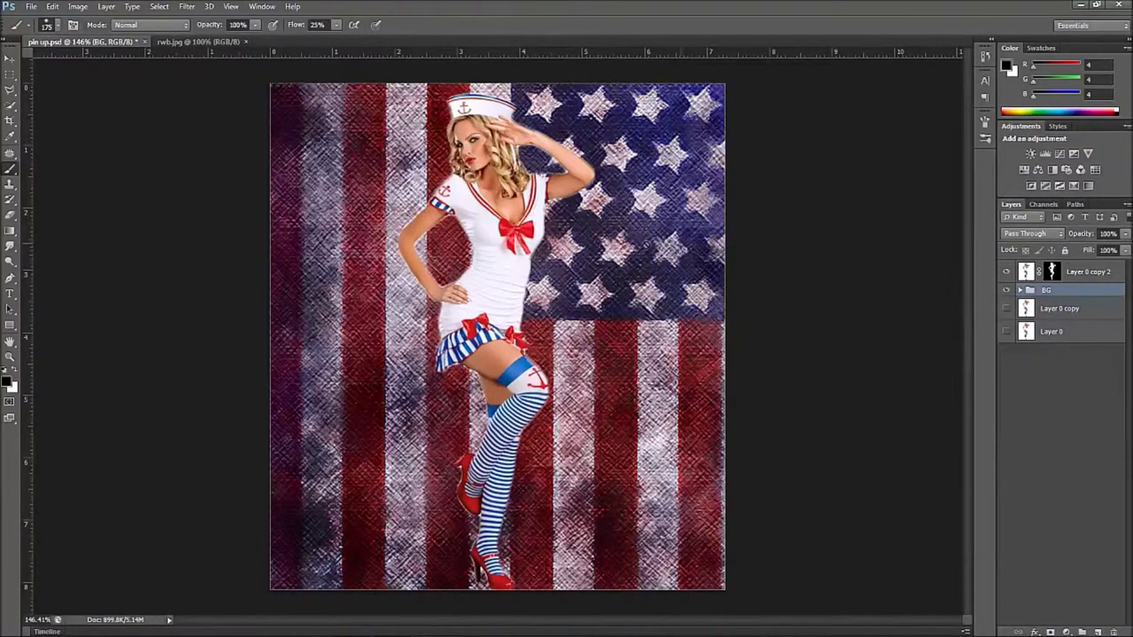
click(1118, 276)
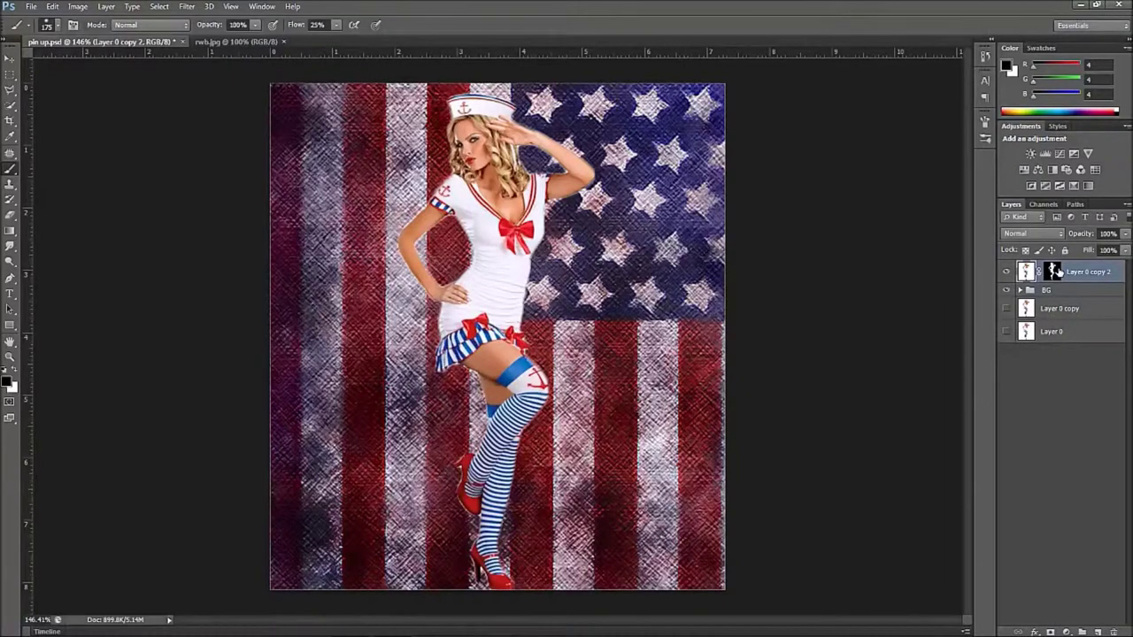
key(ctrl+g)
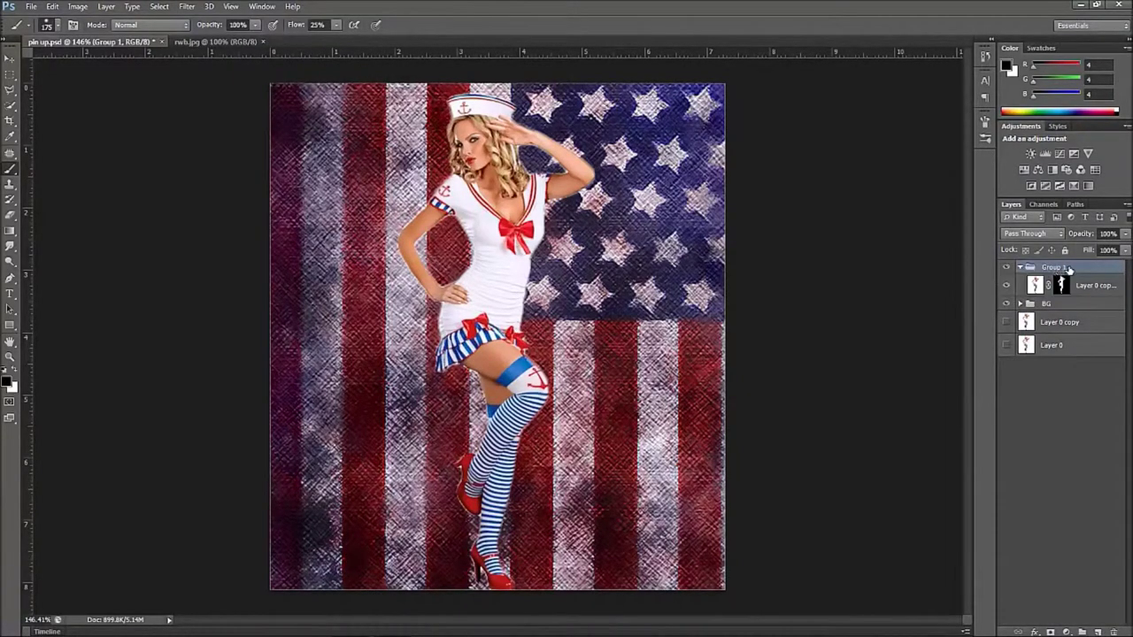
double_click(1055, 268)
text(G)
key(Return)
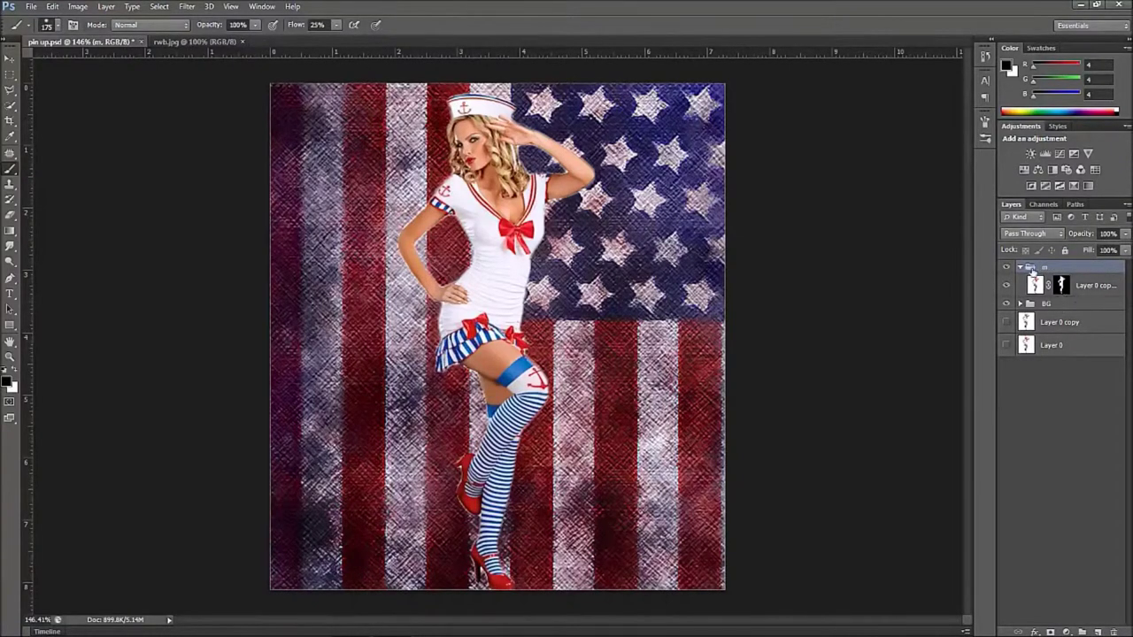
- Duplicate the masked model layer twice and hide the two lower model layers in the group
click(1109, 293)
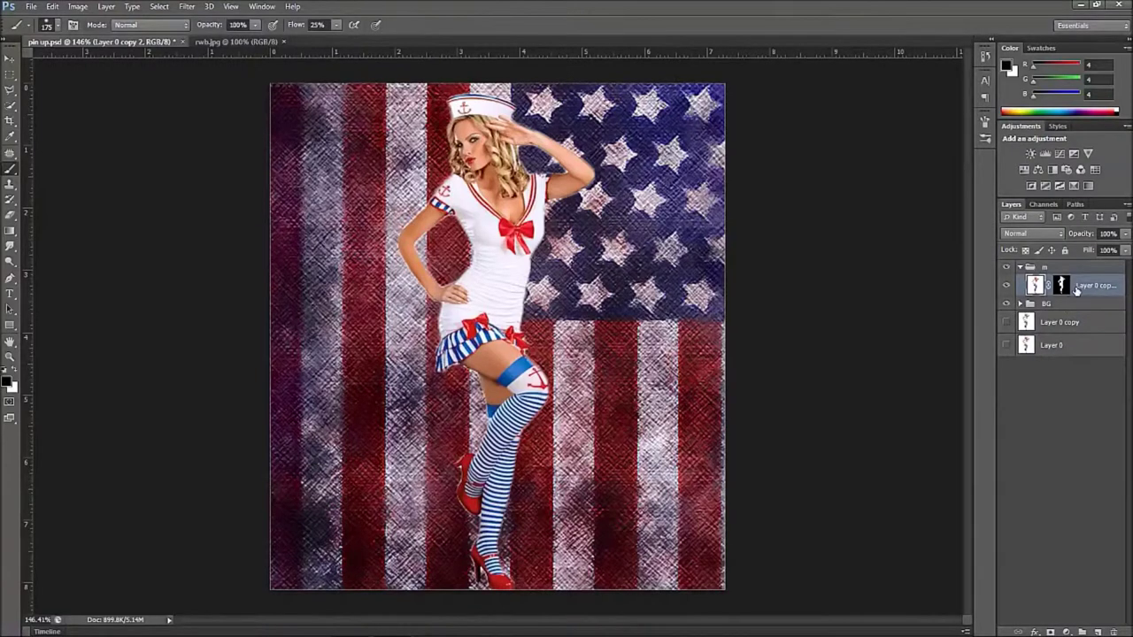
key(ctrl+j)
key(ctrl+j)
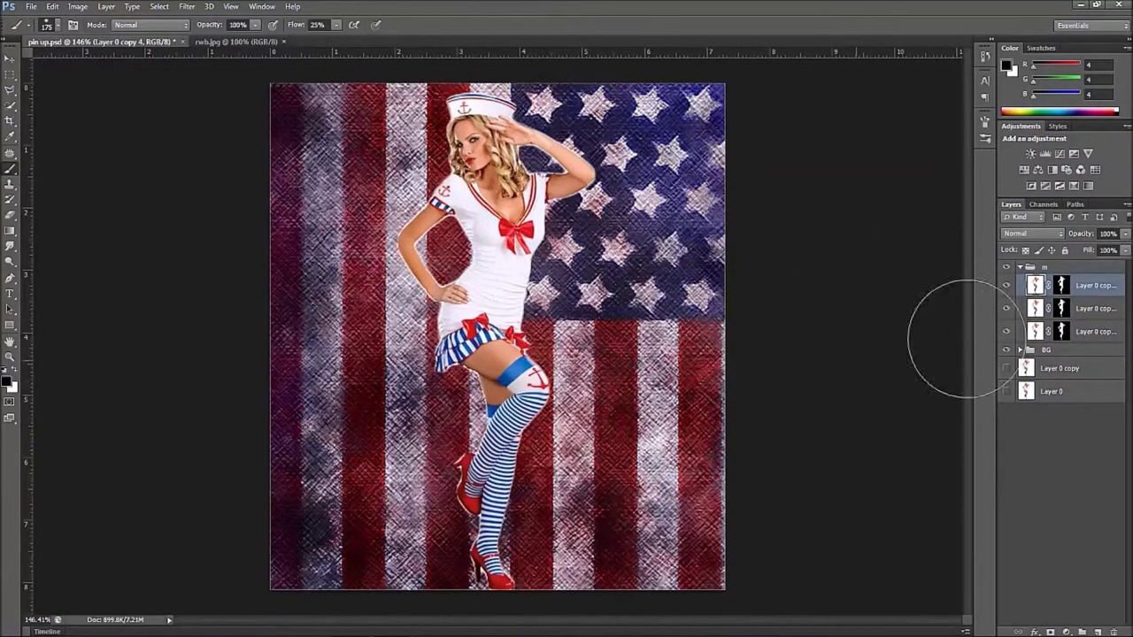
click(1005, 309)
click(1006, 332)
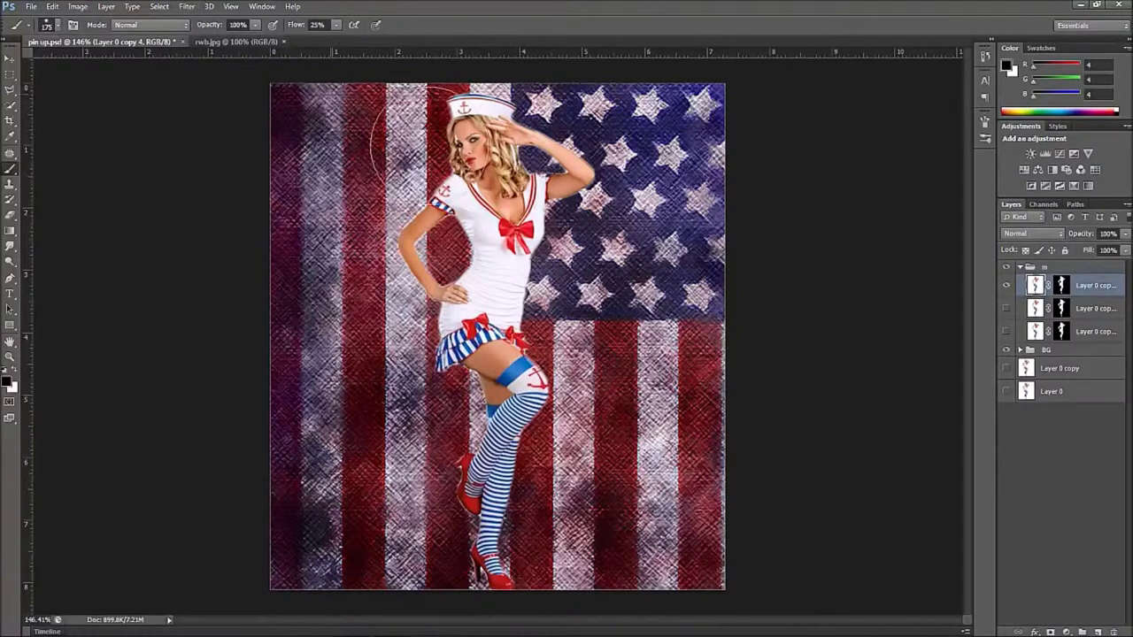
- Convert the top model copy to a smart object and apply Poster Edges with edge thickness 2, edge intensity 1 and posterization 2
right_click(1117, 286)
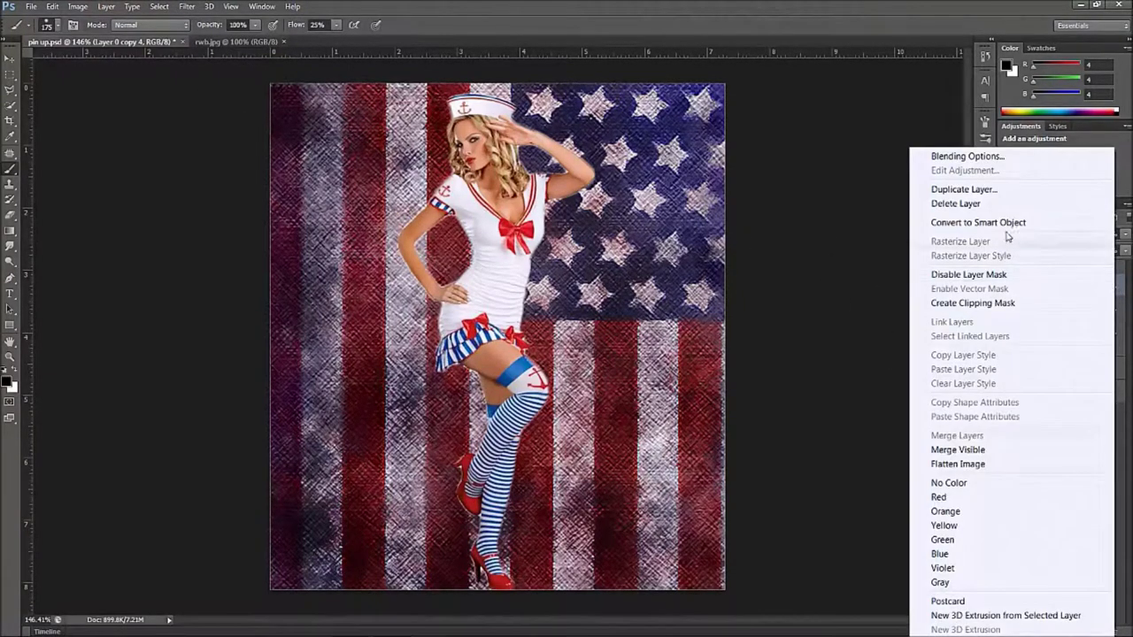
click(936, 222)
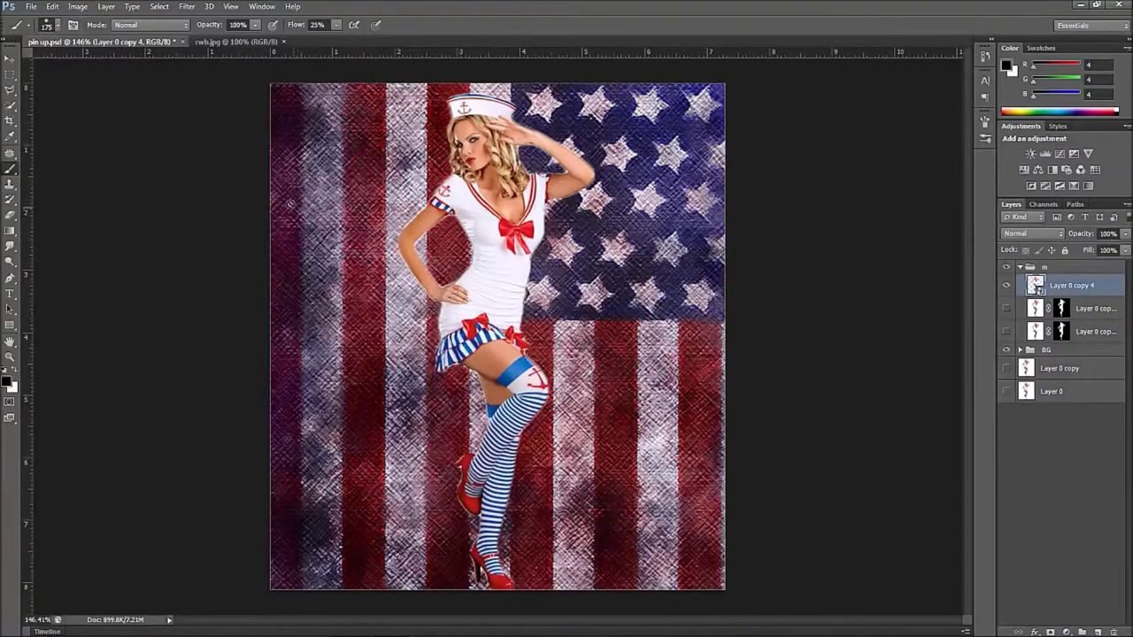
click(189, 8)
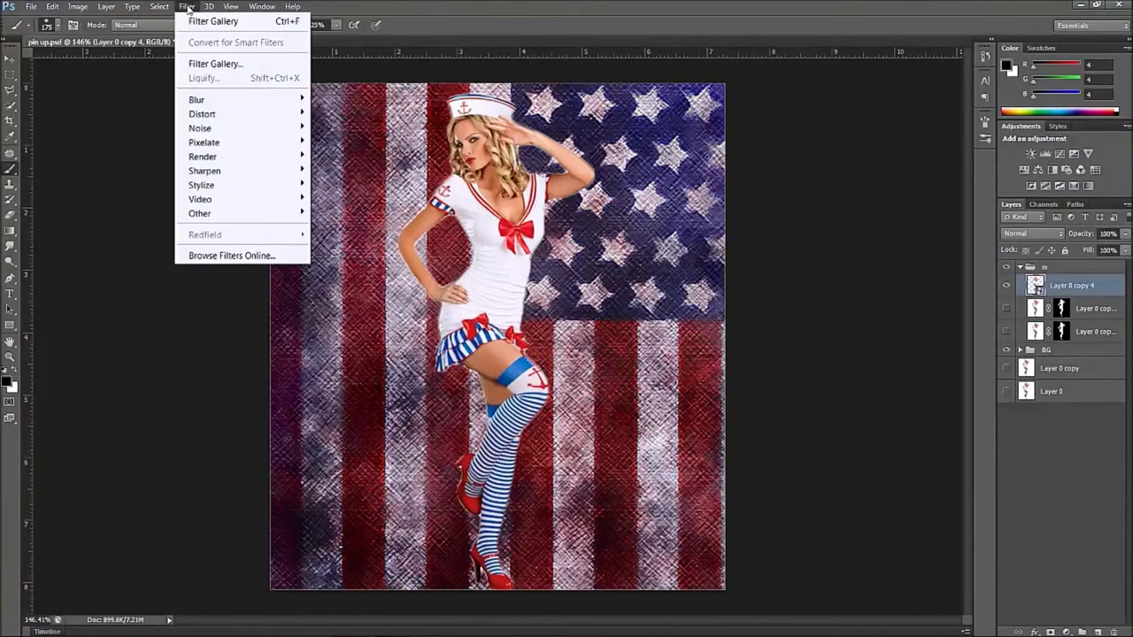
click(214, 65)
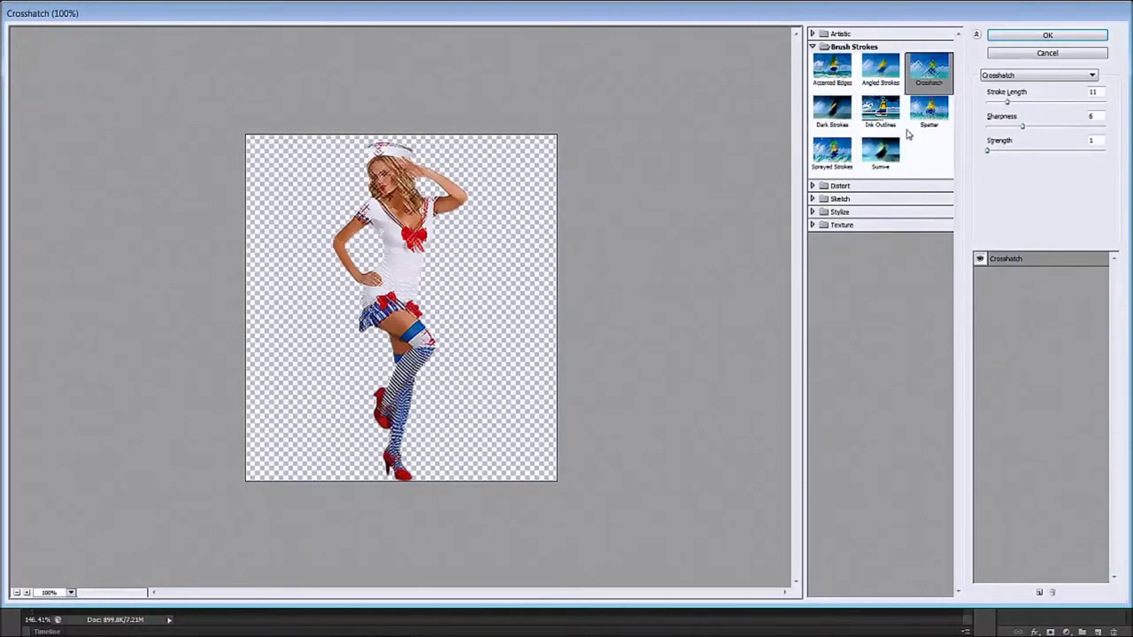
click(812, 46)
click(812, 34)
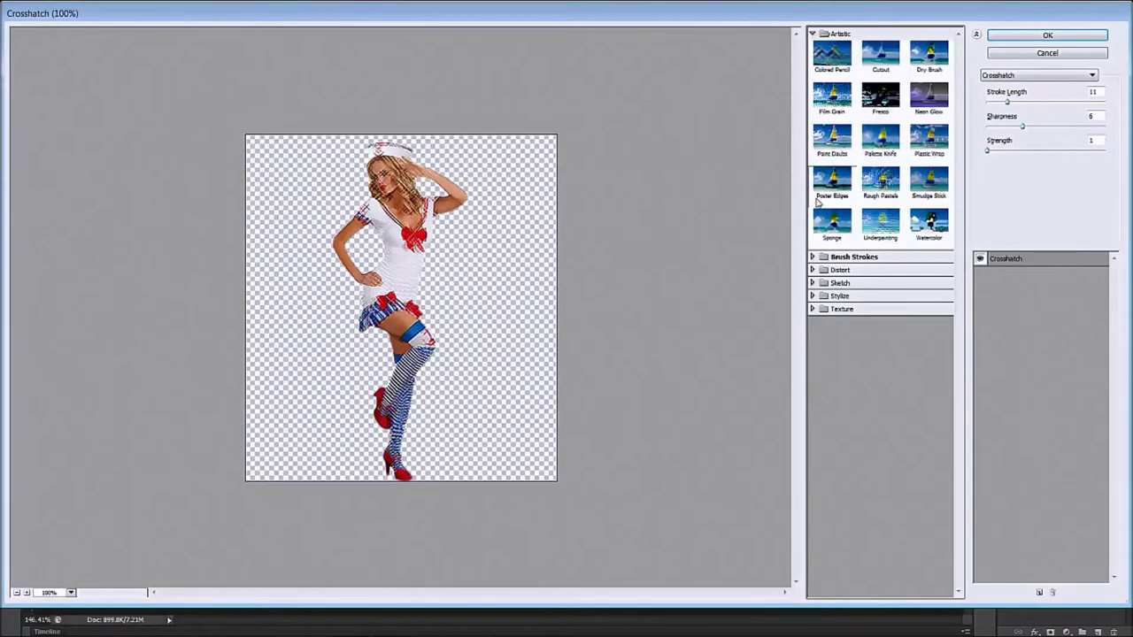
click(839, 178)
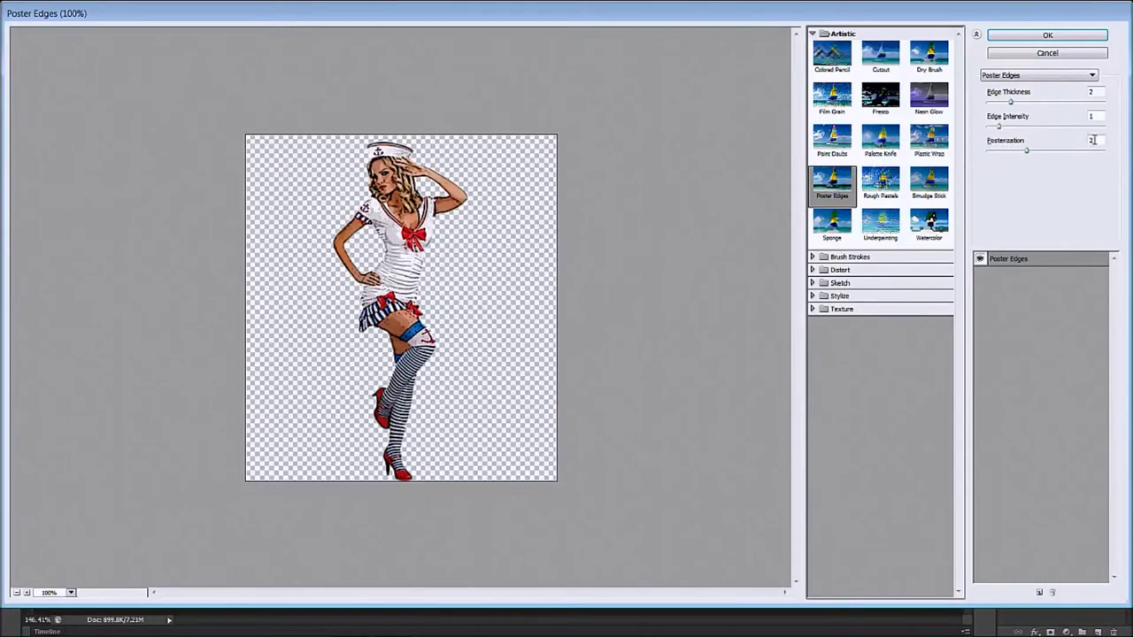
click(1049, 36)
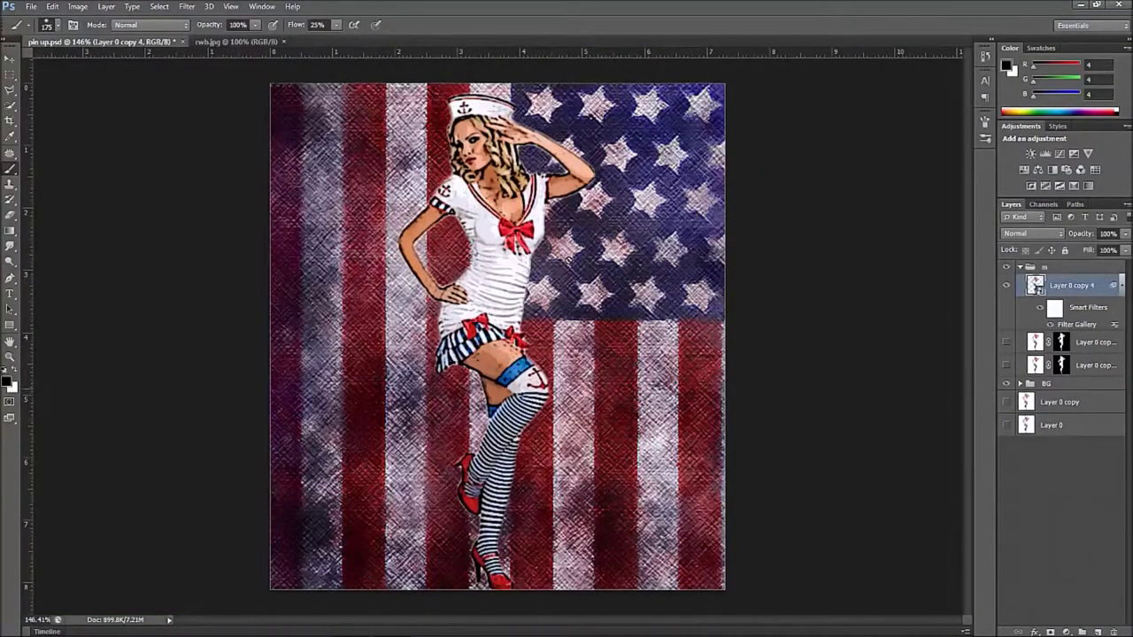
- Set the blend mode of the Poster Edges model layer to Soft Light
click(1025, 234)
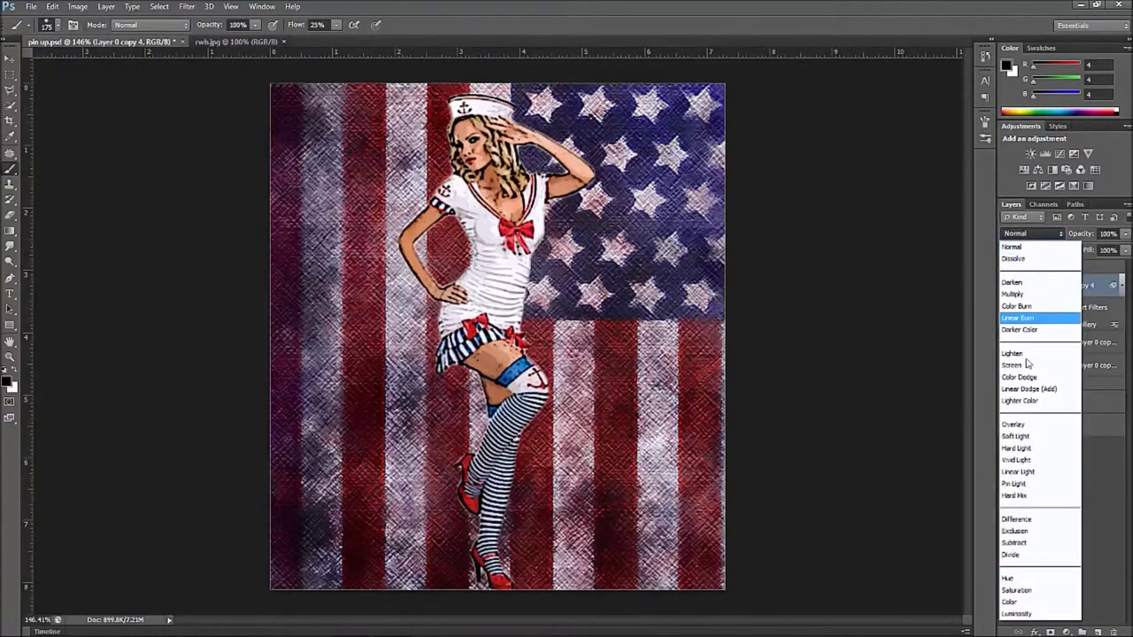
click(1038, 437)
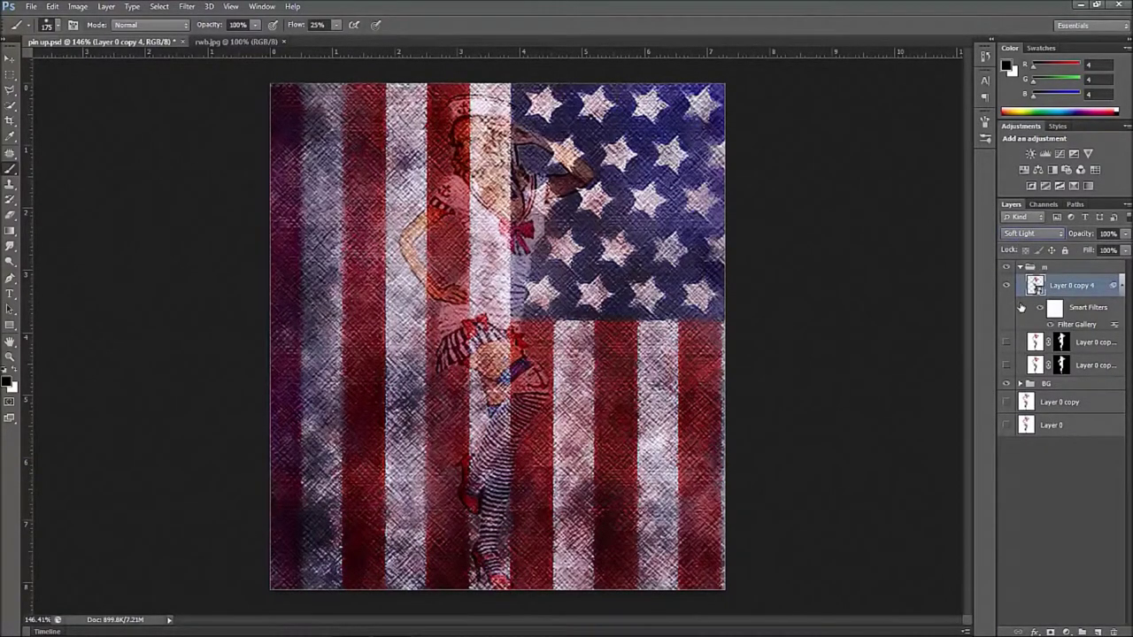
- Show the middle masked model copy and compare Normal with Soft Light on the Poster Edges layer, keeping Soft Light
click(1006, 342)
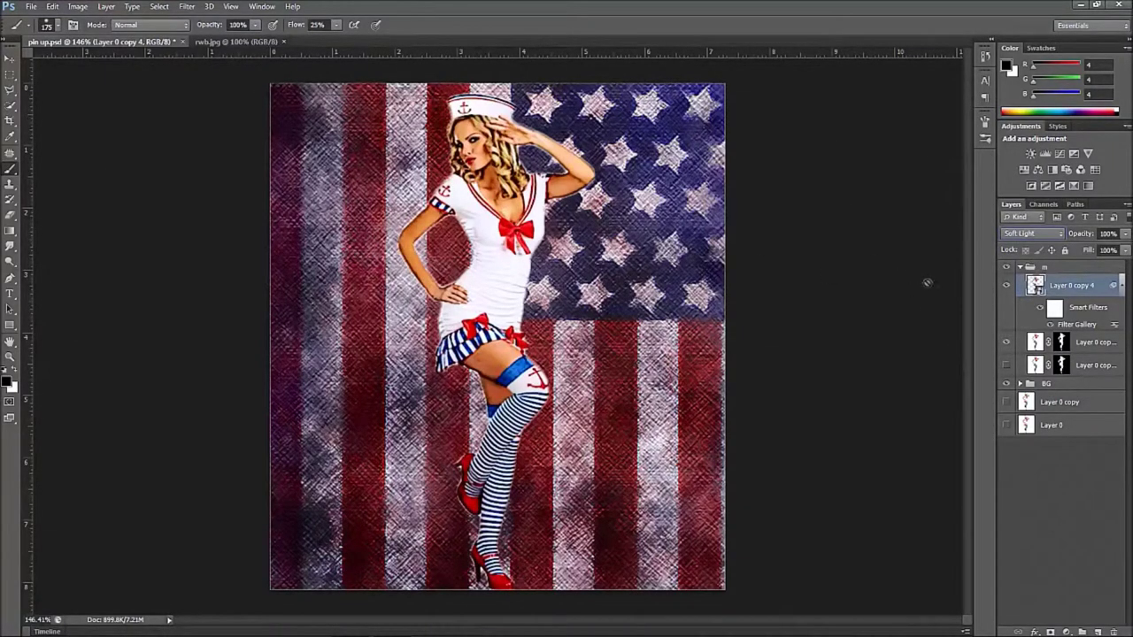
click(1025, 234)
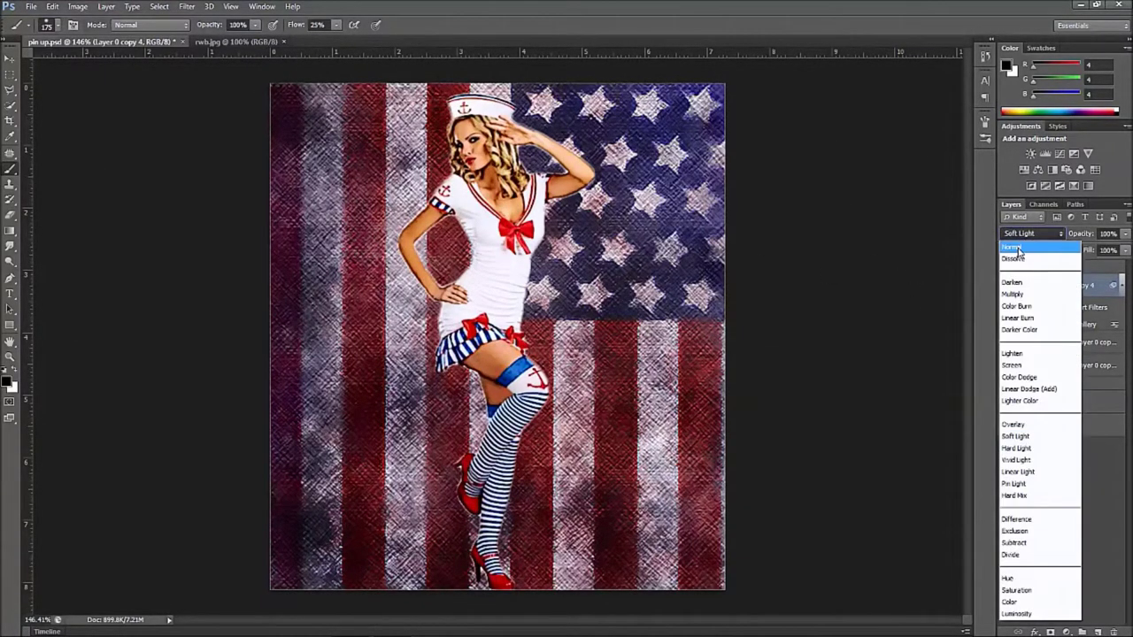
click(1020, 253)
click(1023, 236)
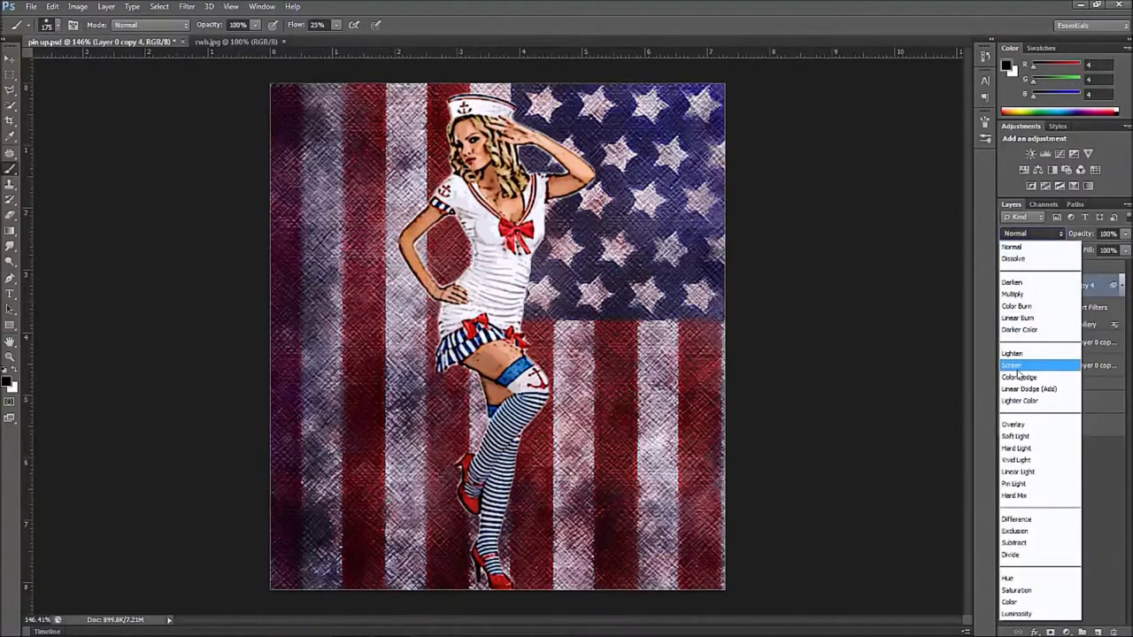
click(1020, 437)
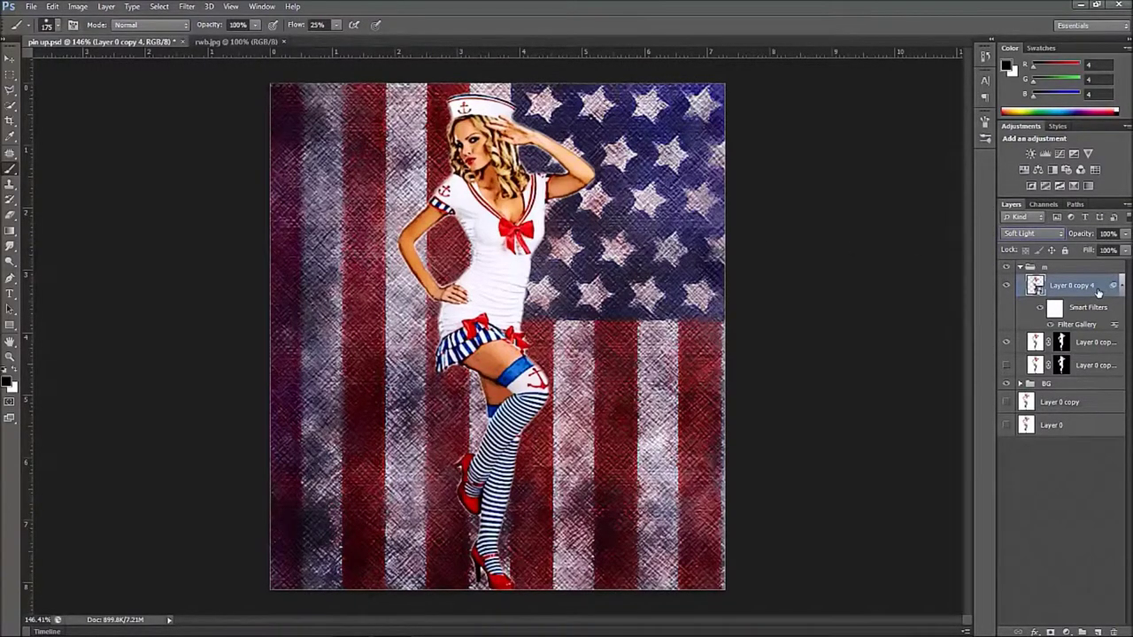
- Apply the Grain texture filter to the Poster Edges model layer with slightly reduced intensity, contrast 50 and Regular grain type
click(187, 6)
click(206, 63)
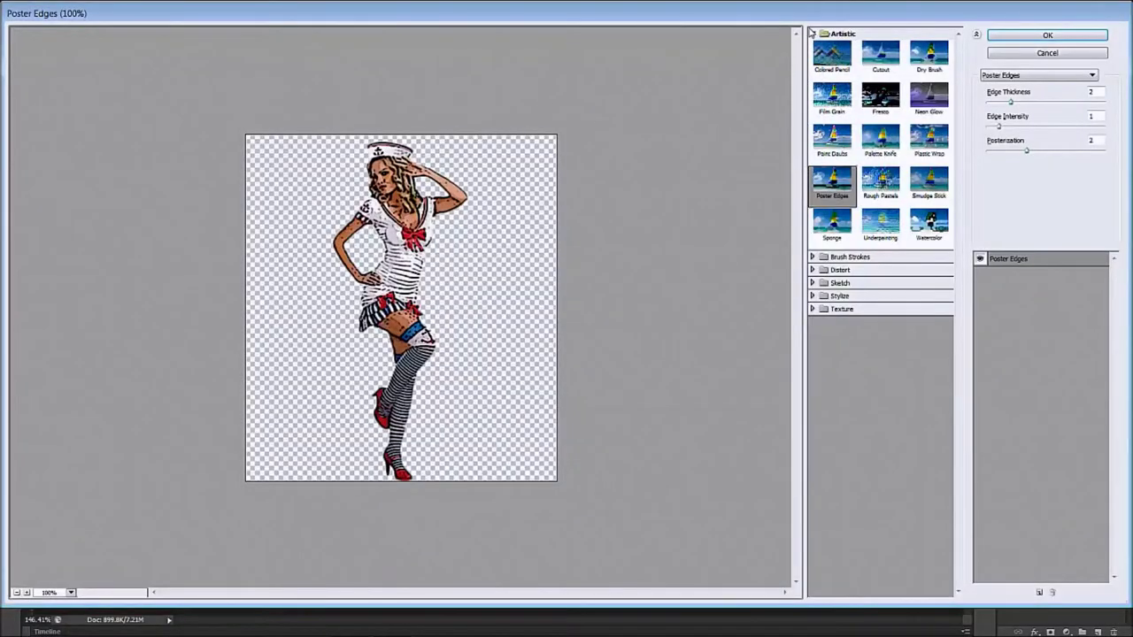
click(812, 33)
click(813, 47)
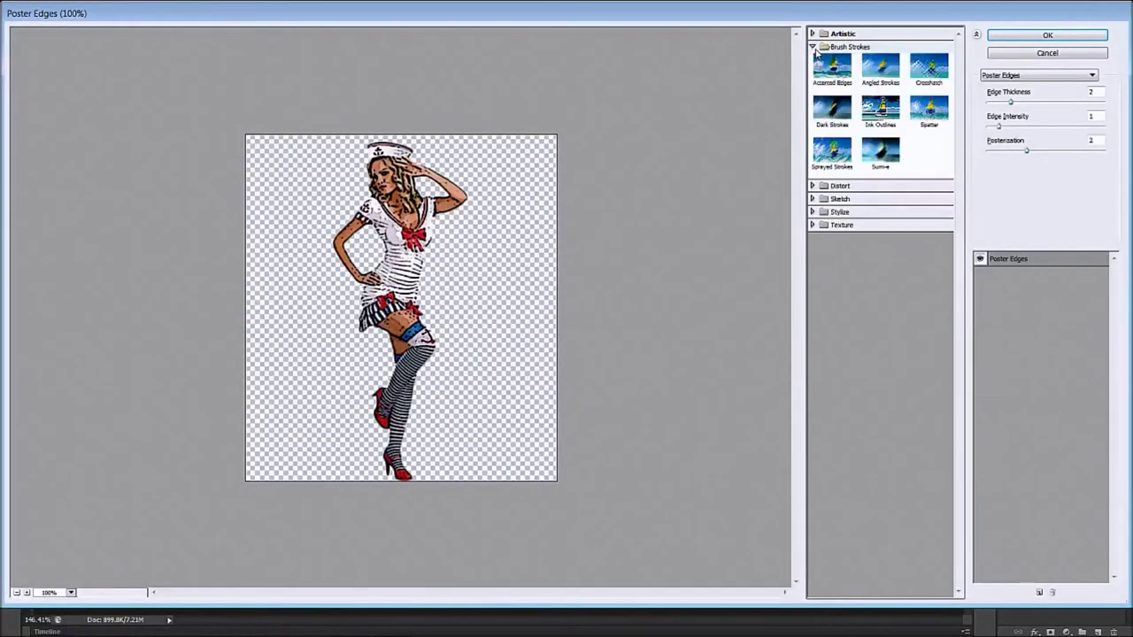
click(813, 47)
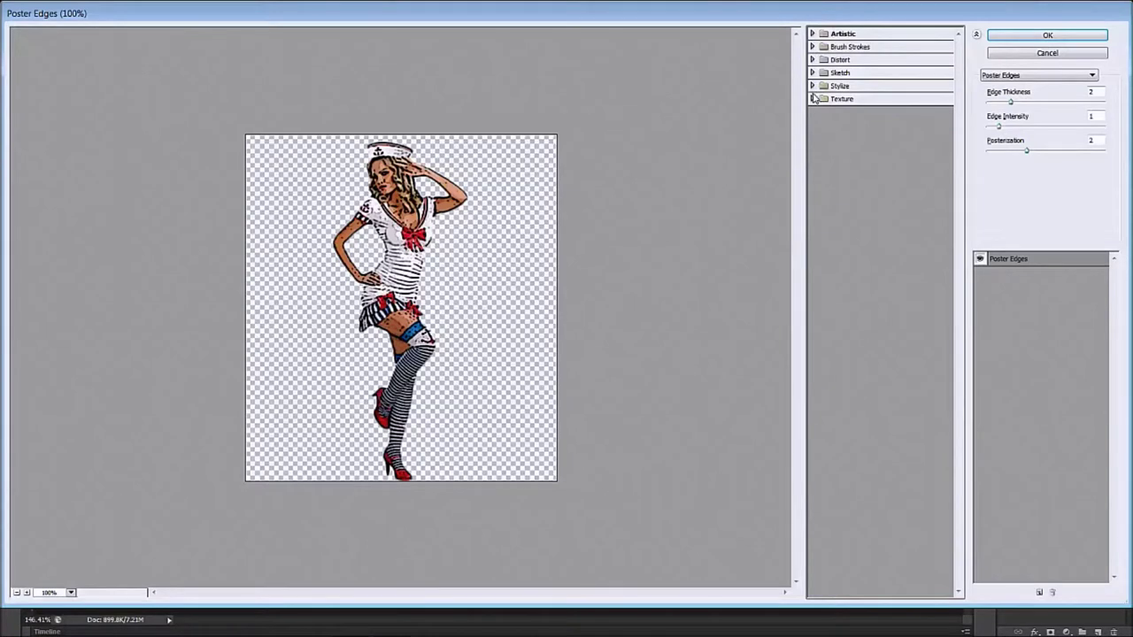
click(813, 98)
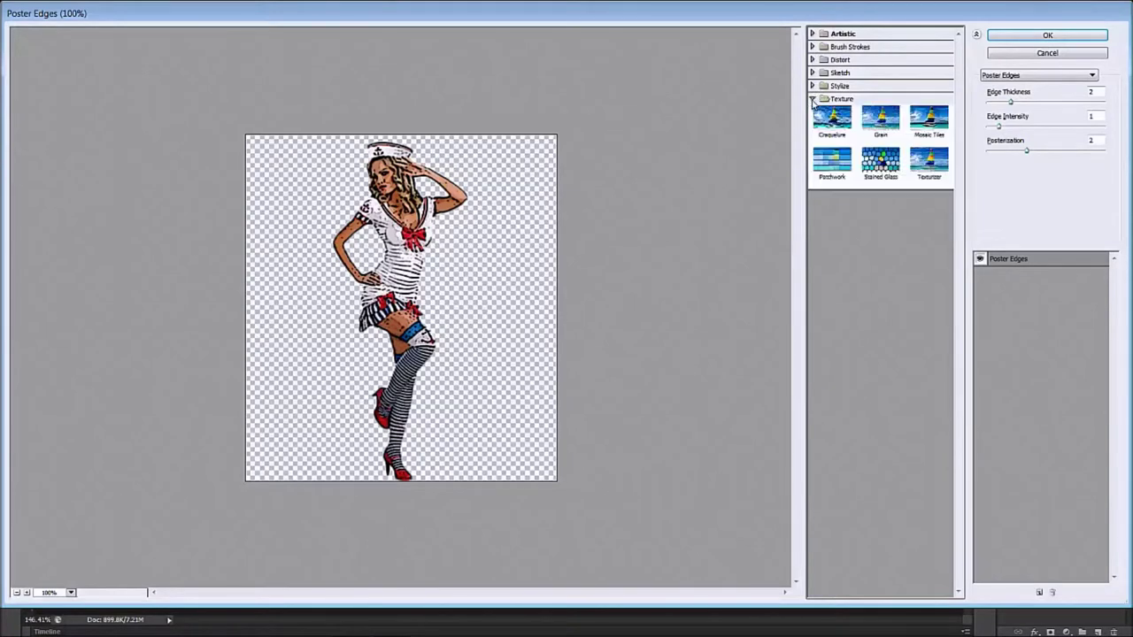
click(882, 122)
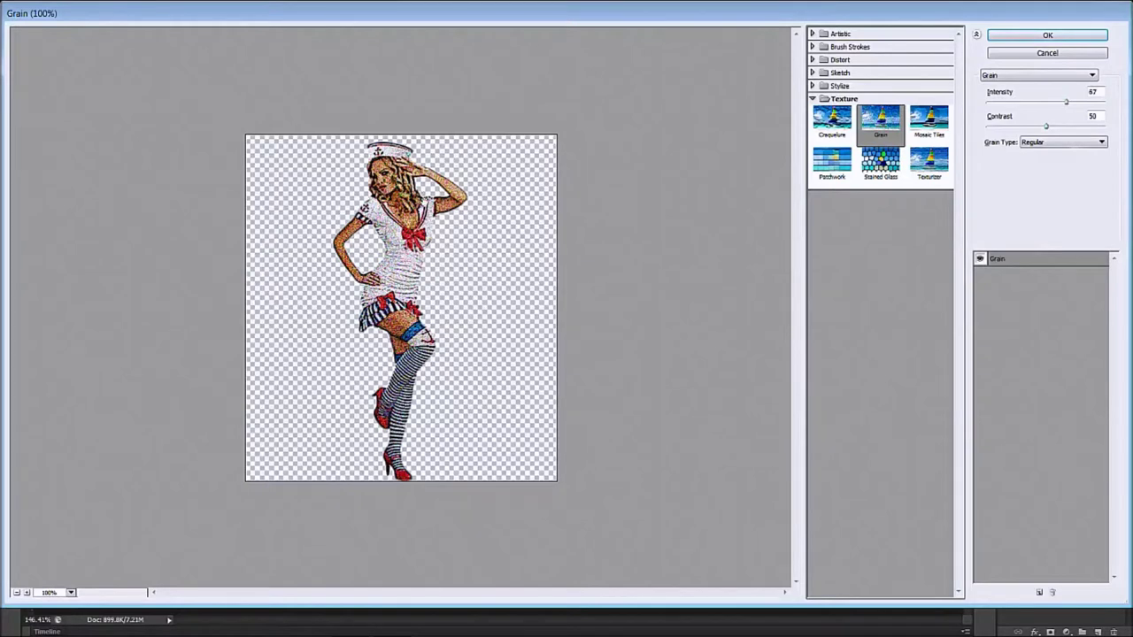
mouse_move(1066, 103)
mouse_down()
mouse_move(1003, 116)
mouse_move(1059, 111)
mouse_up()
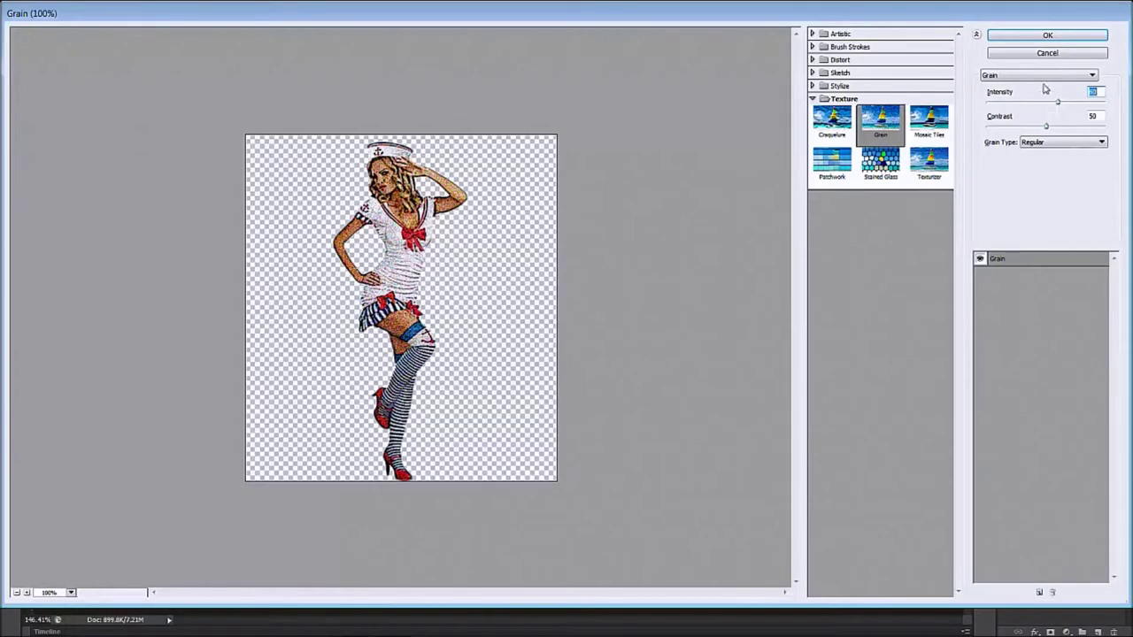
click(1050, 36)
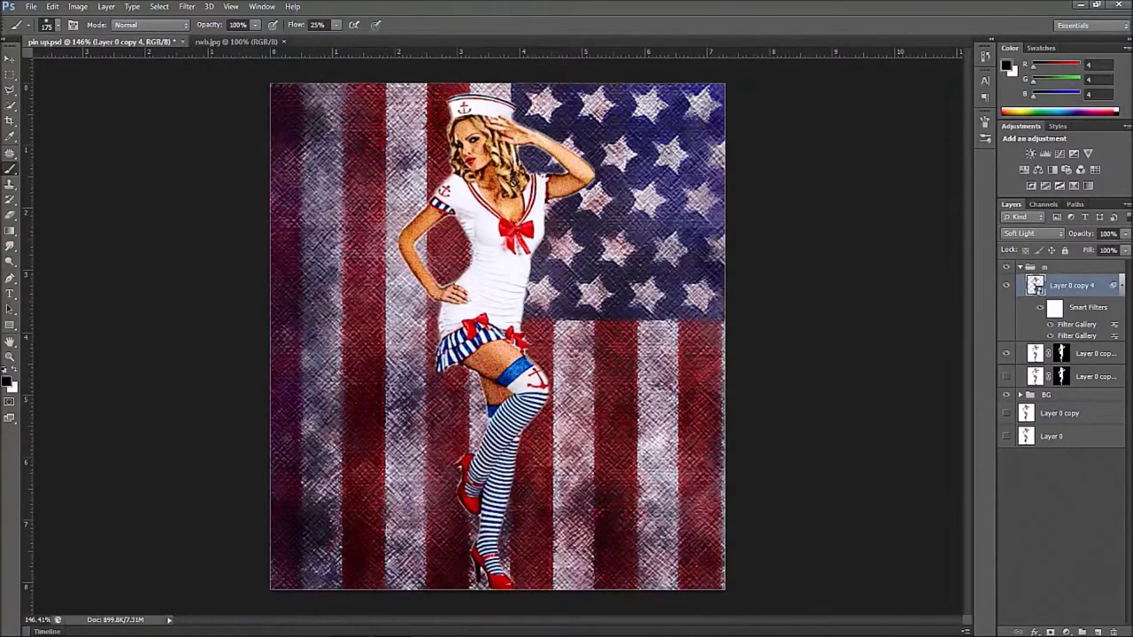
- Add a Vibrance adjustment above the middle model copy with saturation -36, and try clipping it to that copy before releasing it
click(1117, 355)
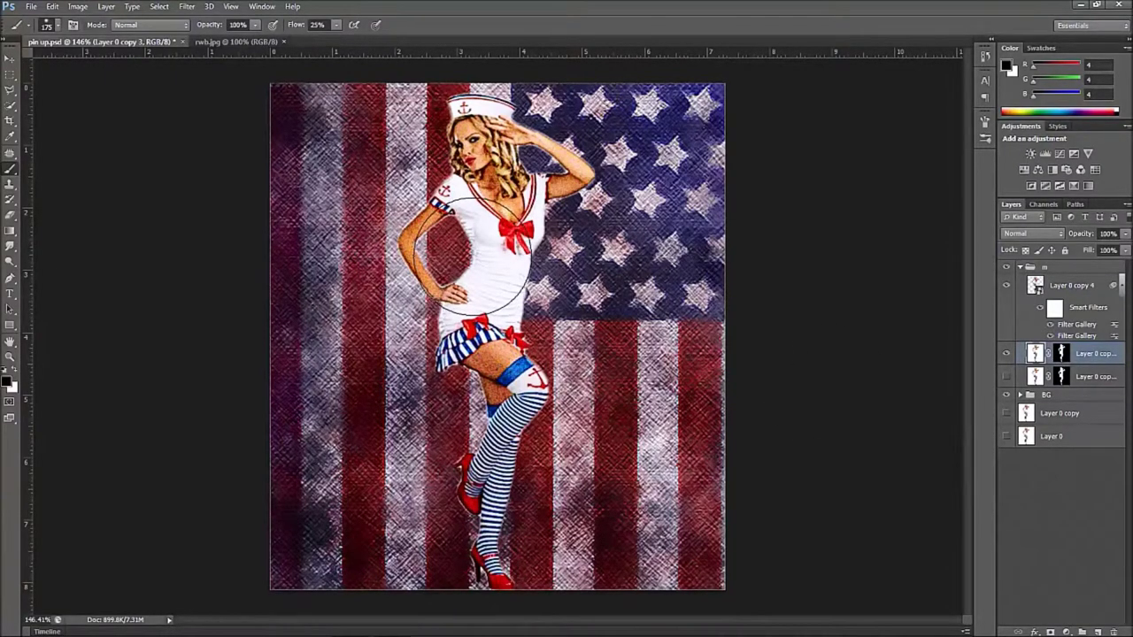
click(1067, 633)
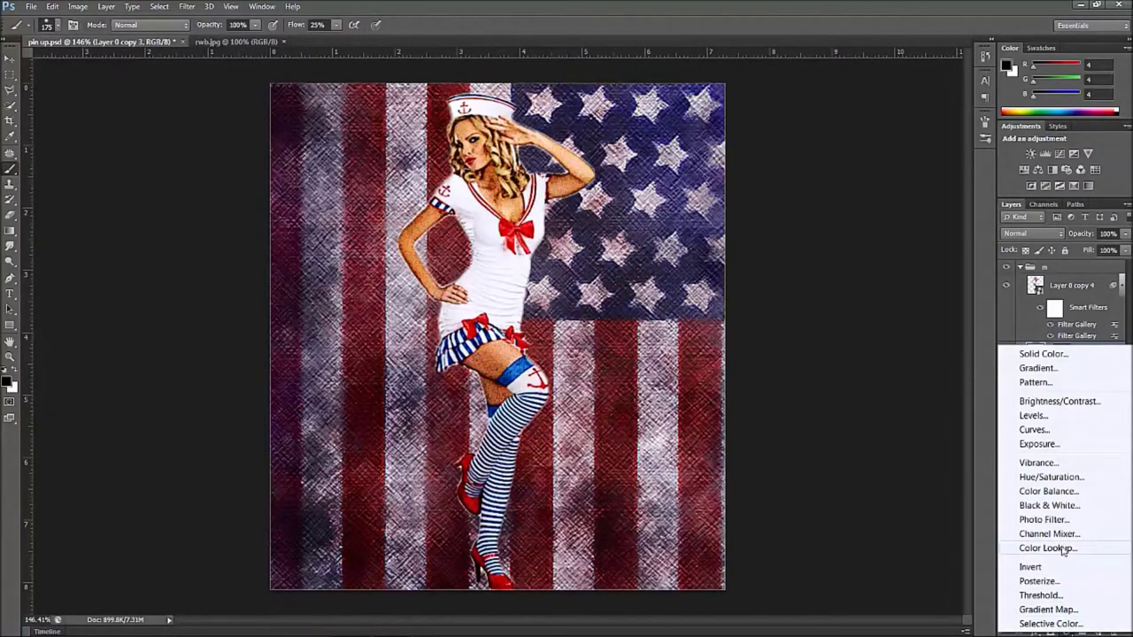
click(1034, 465)
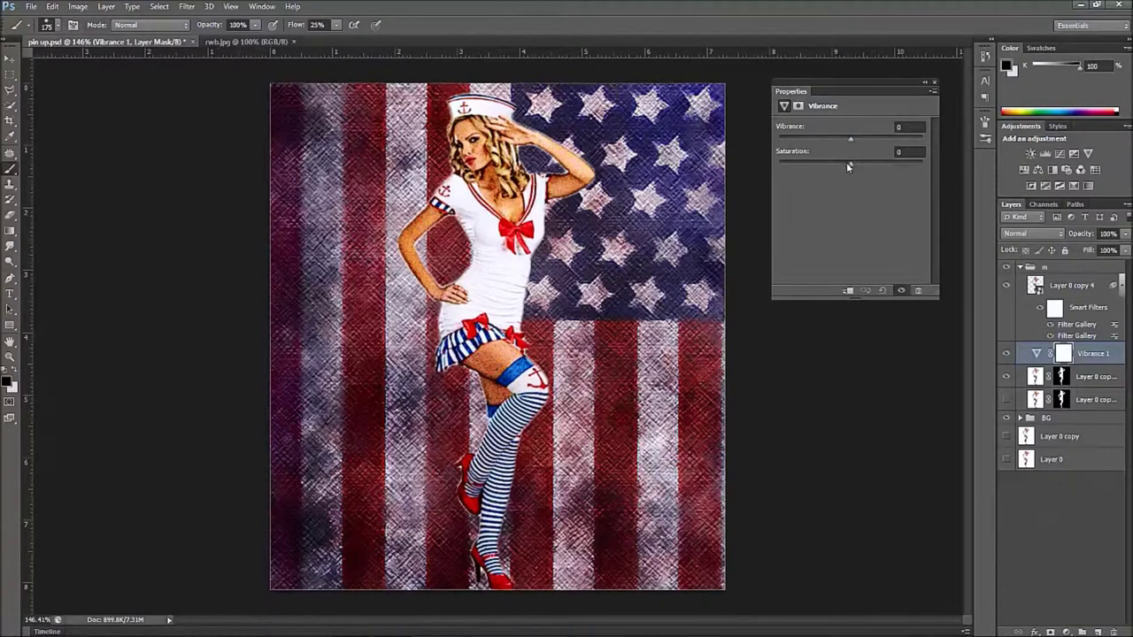
mouse_move(848, 162)
mouse_down()
mouse_move(813, 162)
mouse_move(884, 174)
mouse_move(836, 167)
mouse_up()
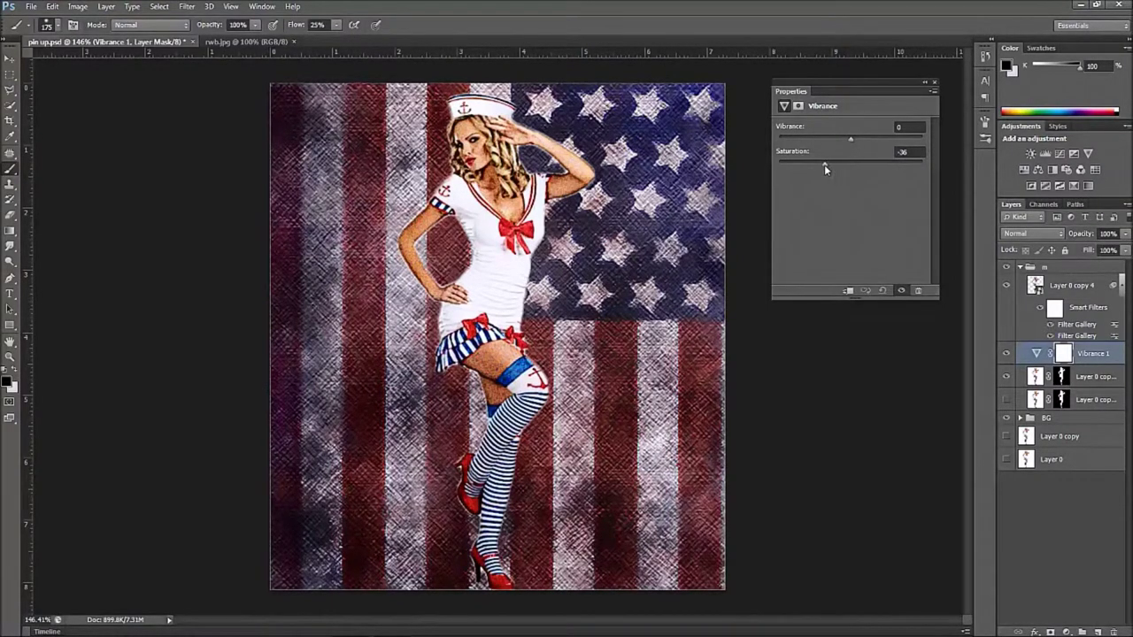
click(934, 85)
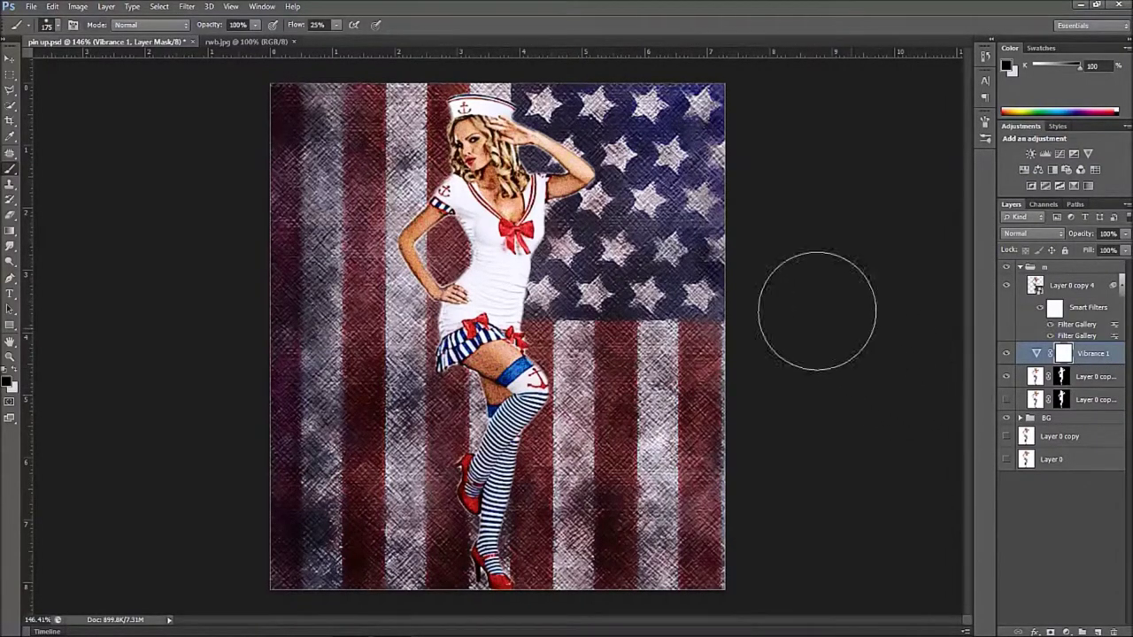
alt+click(1112, 363)
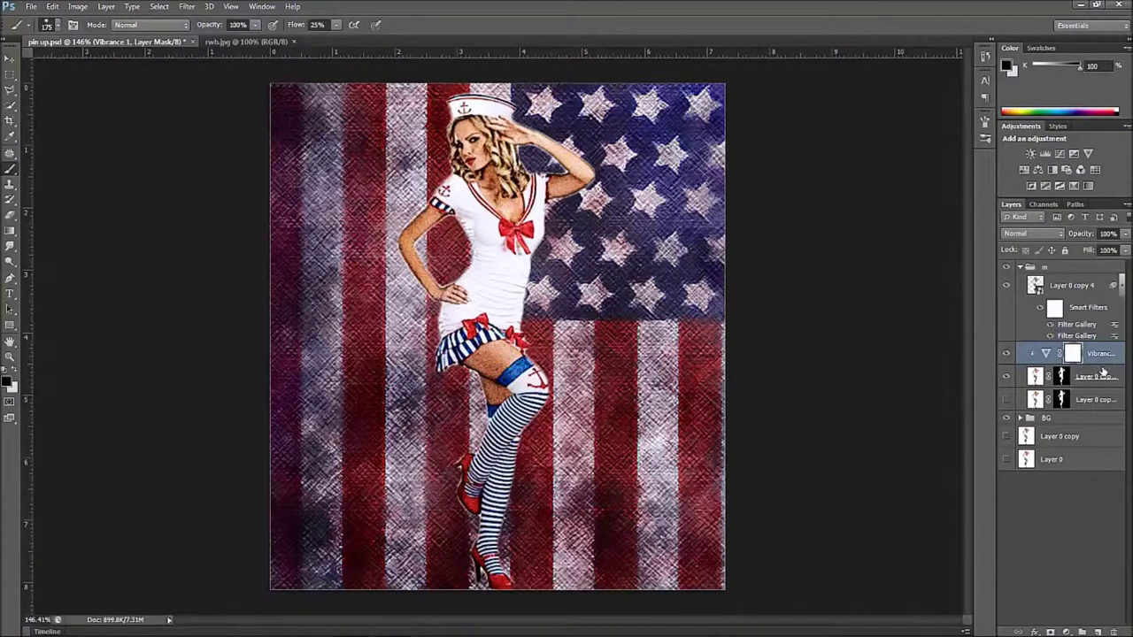
alt+click(1105, 363)
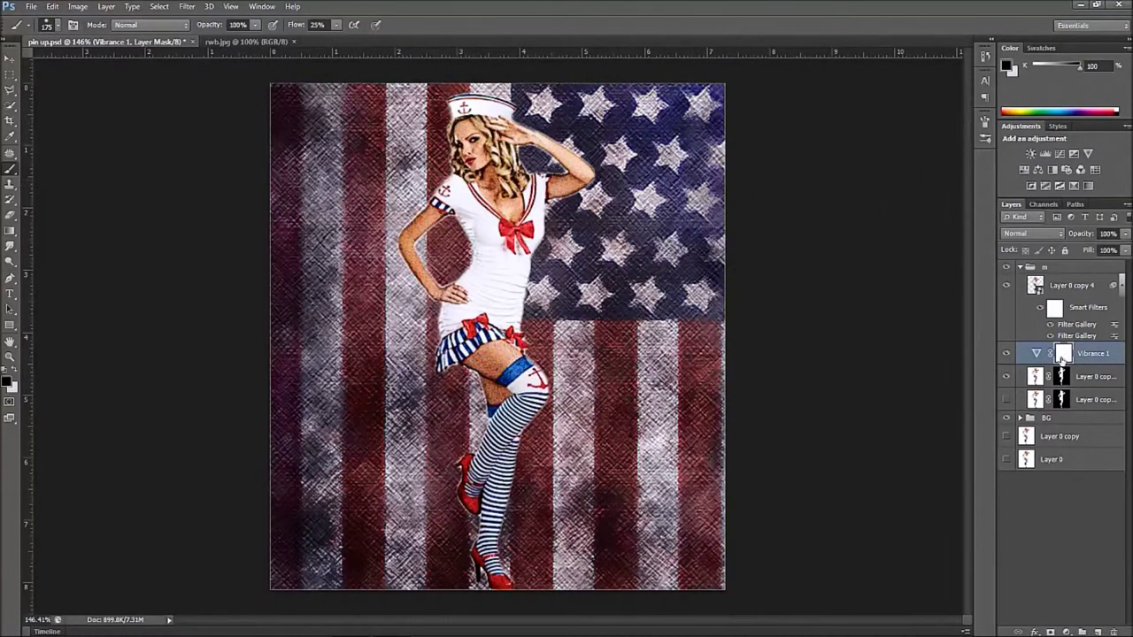
- Show the lowest masked model copy, fill its image with black and convert it to a smart object
click(1084, 401)
click(1007, 400)
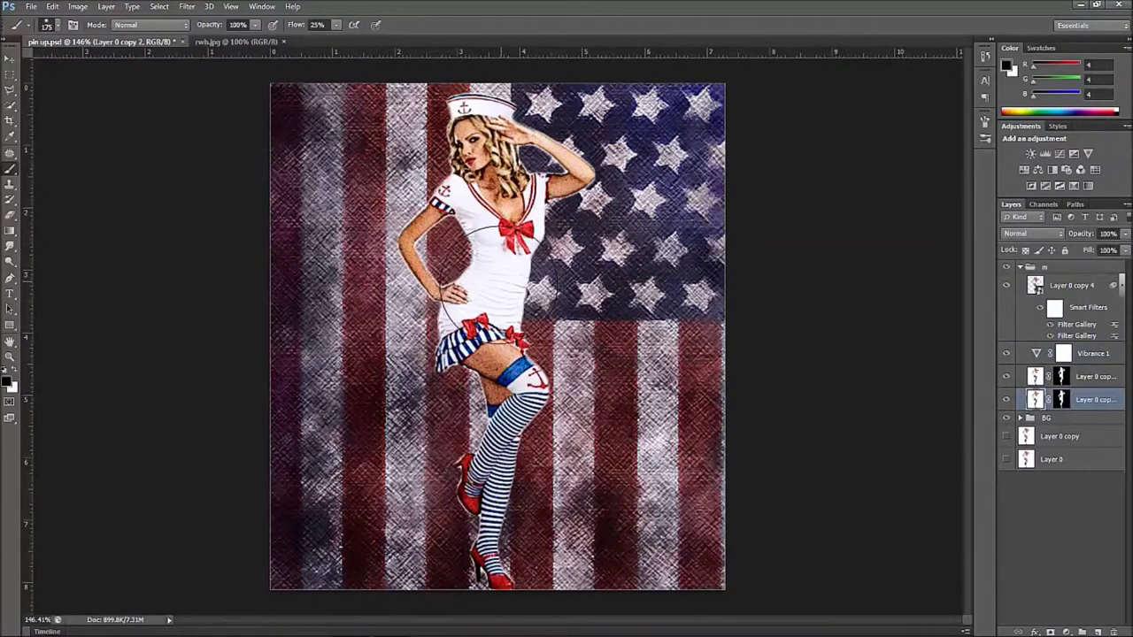
right_click(1084, 399)
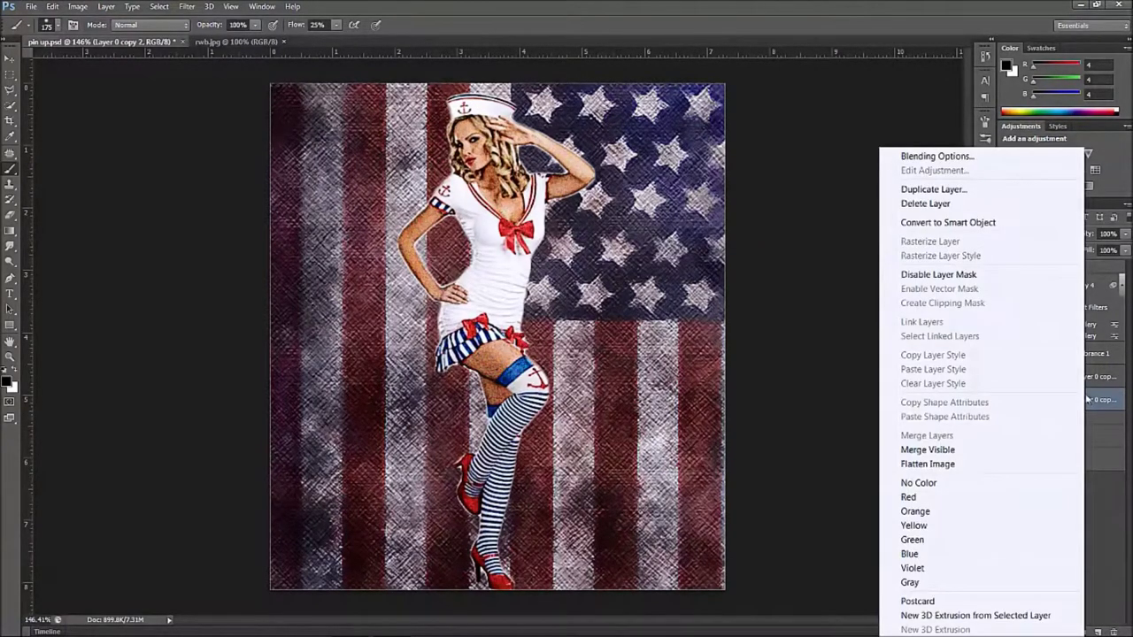
click(977, 225)
click(1108, 408)
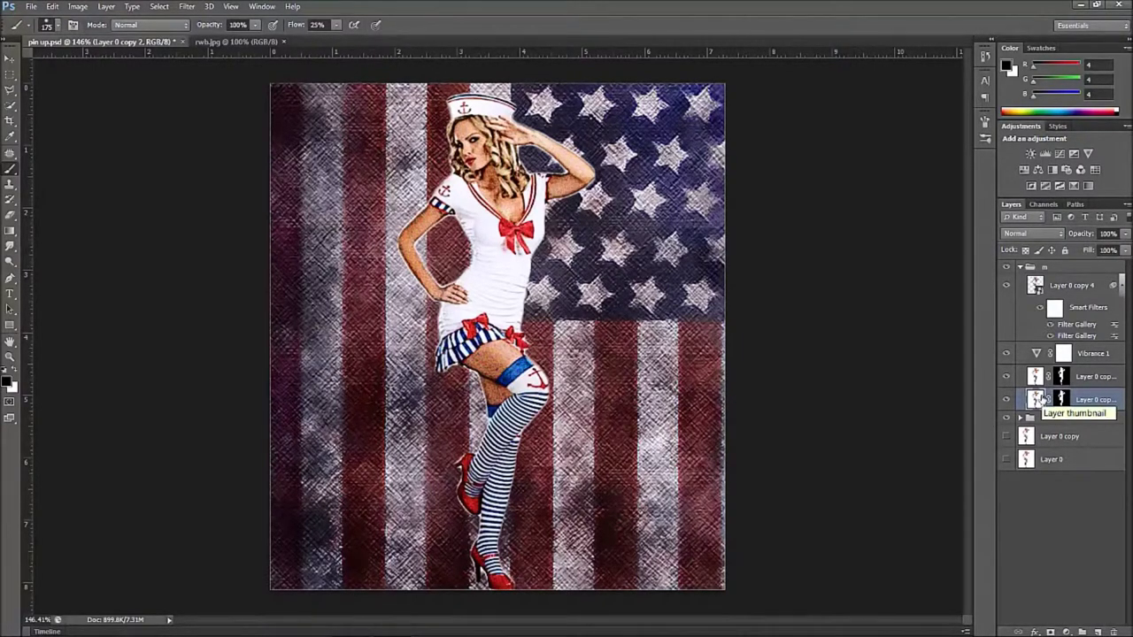
key(alt+BackSpace)
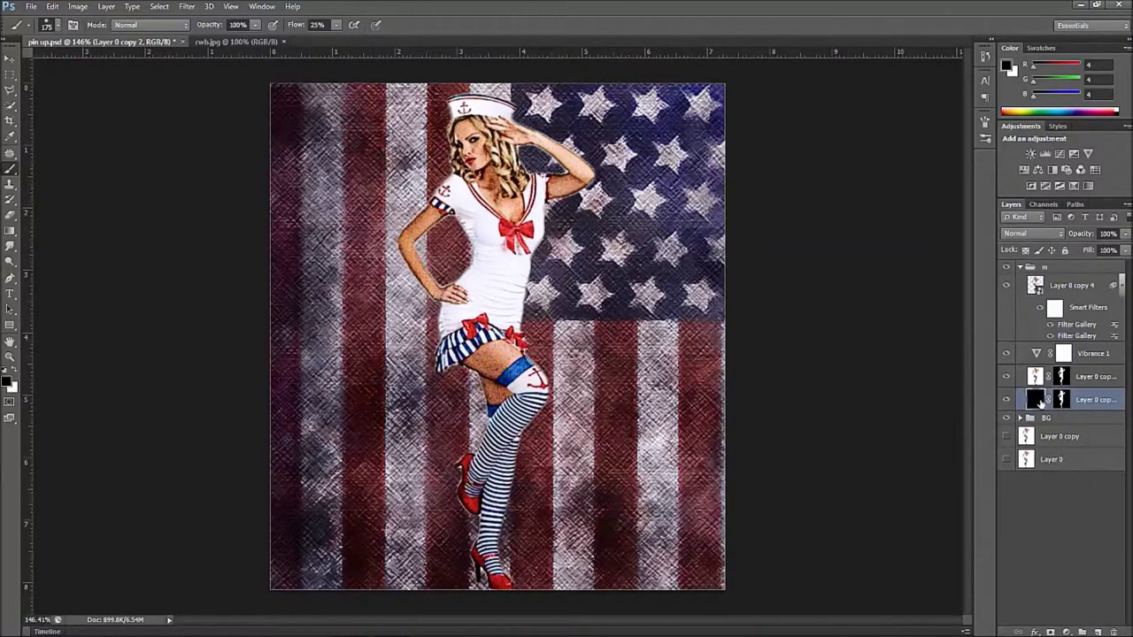
right_click(1104, 399)
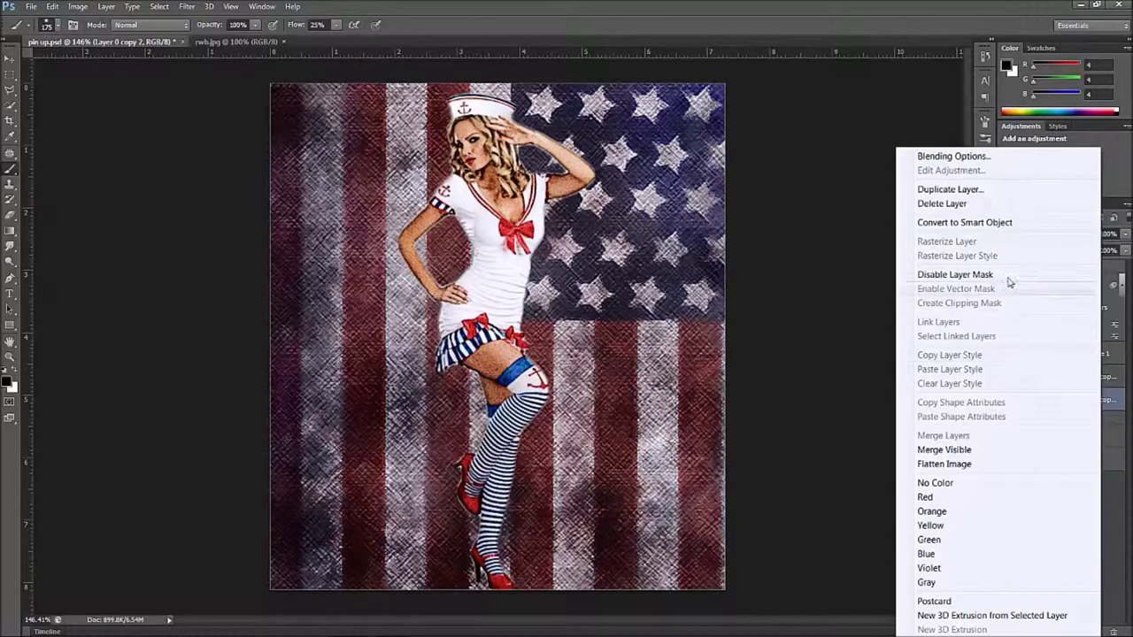
click(980, 225)
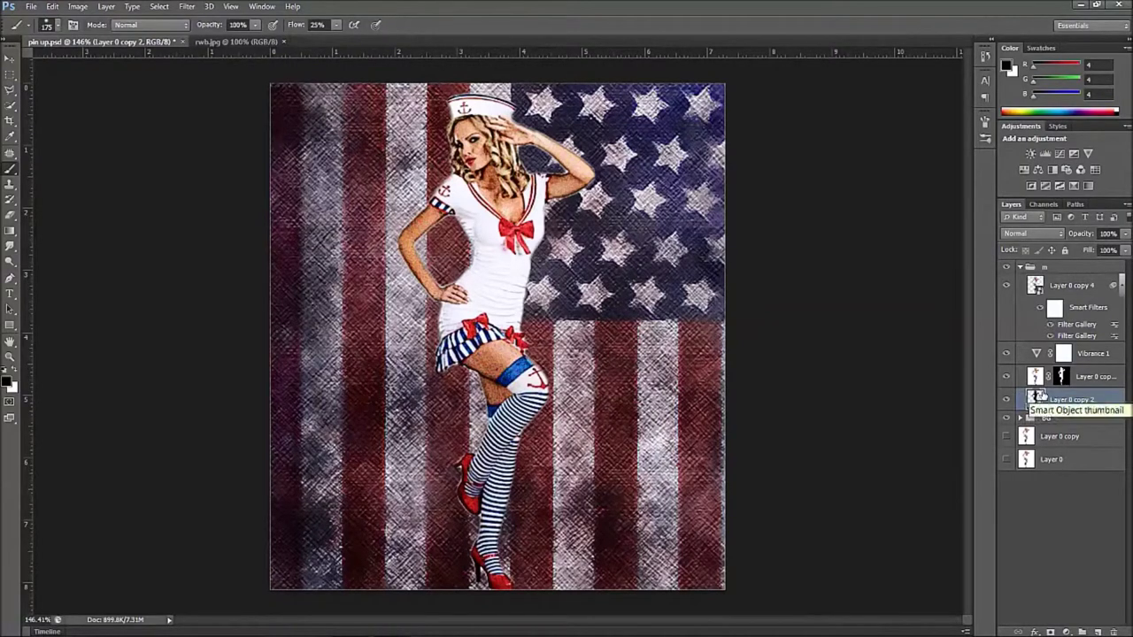
key(ctrl+t)
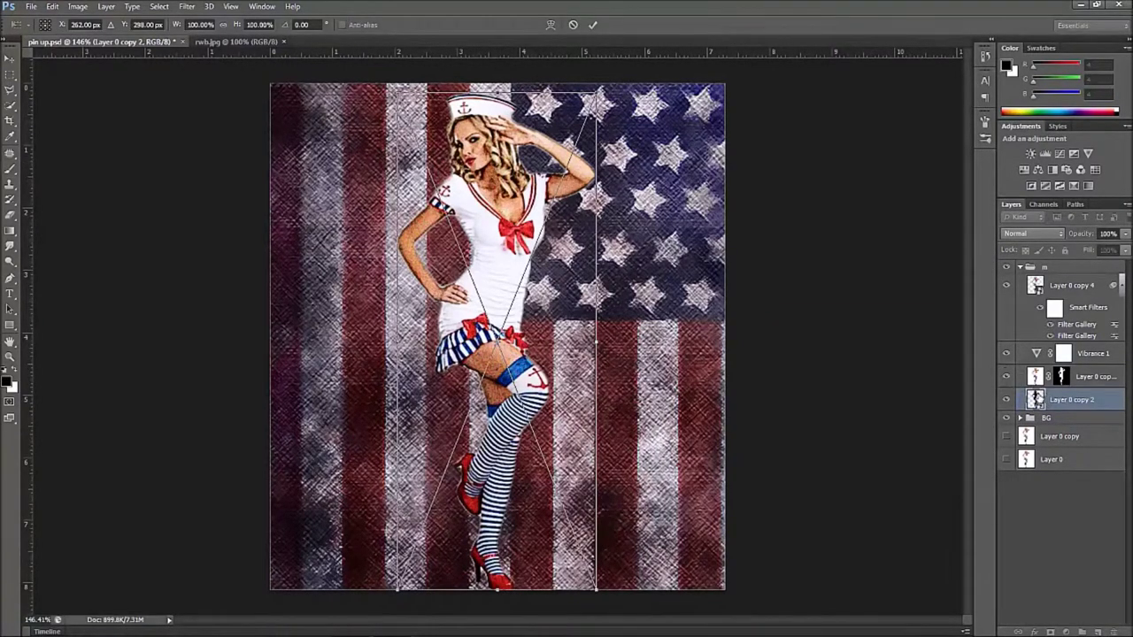
drag(551, 289, 493, 294)
scroll(540, 177, up, 2)
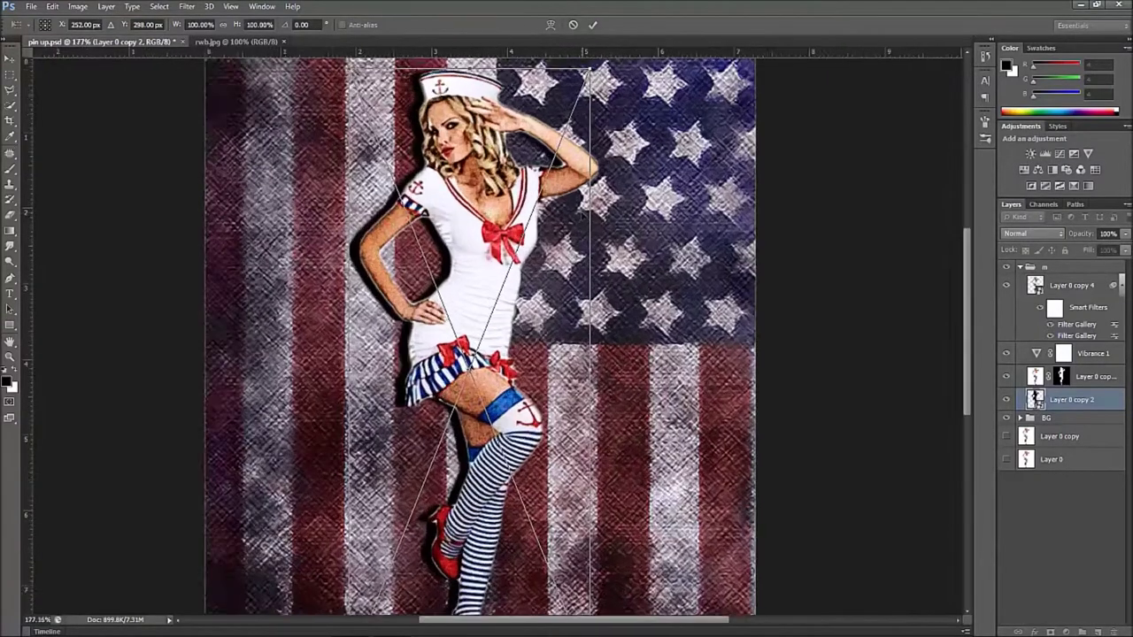
scroll(497, 151, up, 3)
scroll(497, 150, left, 1)
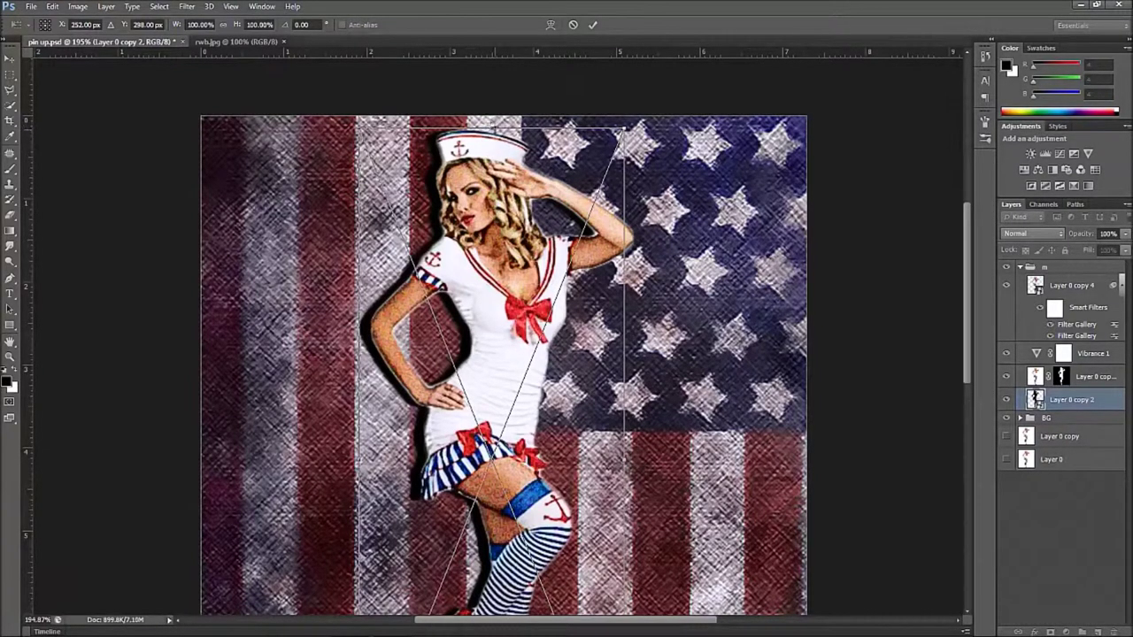
drag(503, 153, 491, 147)
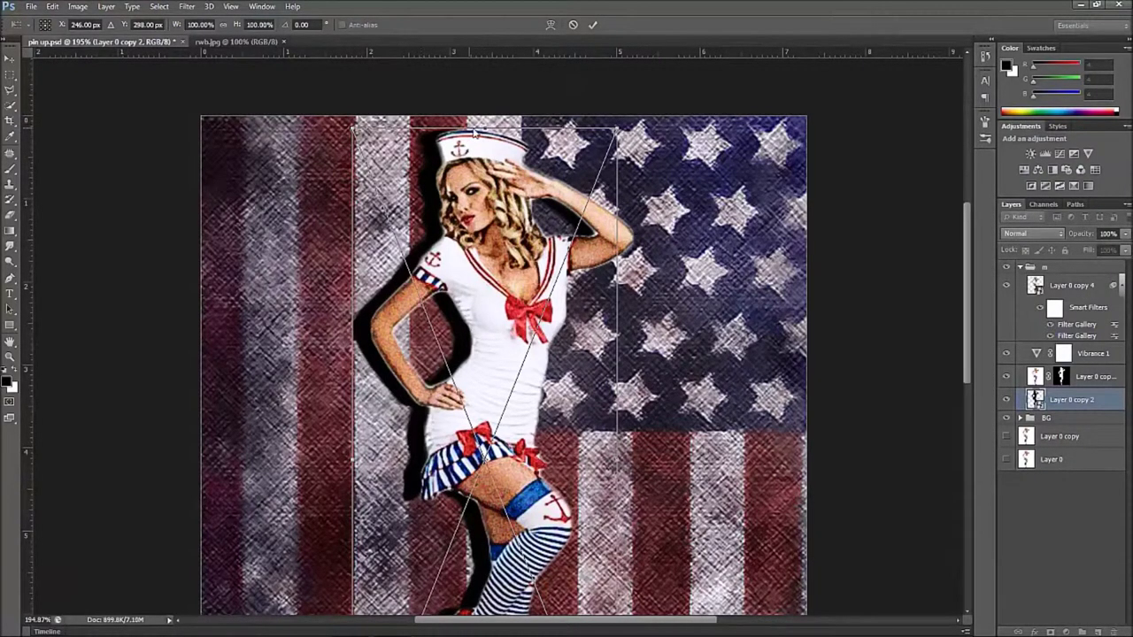
drag(485, 128, 485, 133)
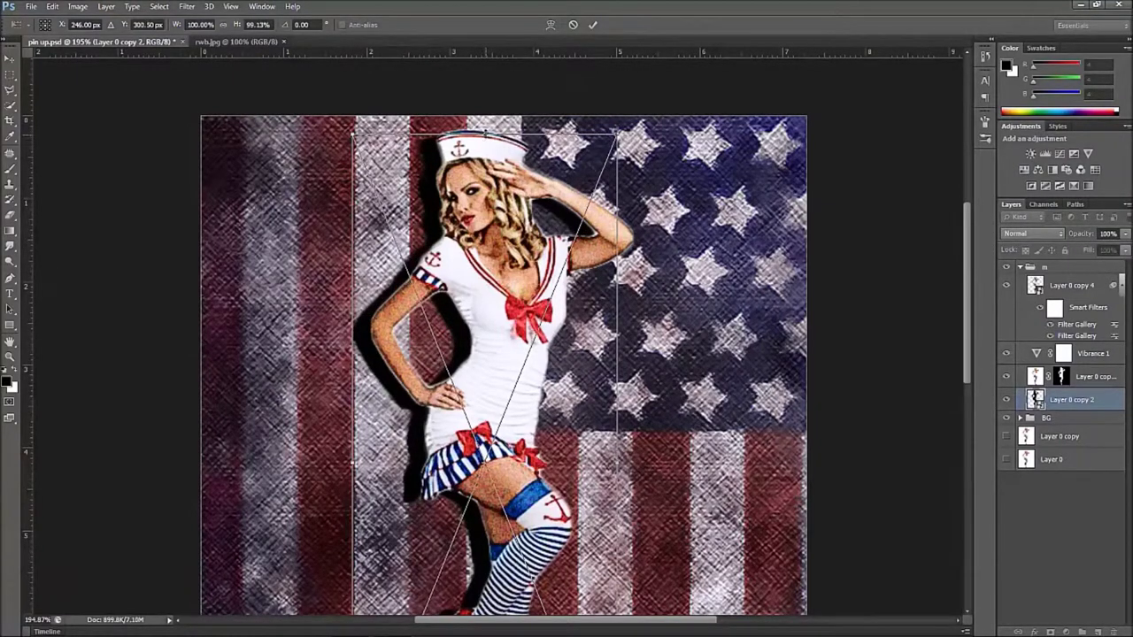
drag(485, 134, 485, 193)
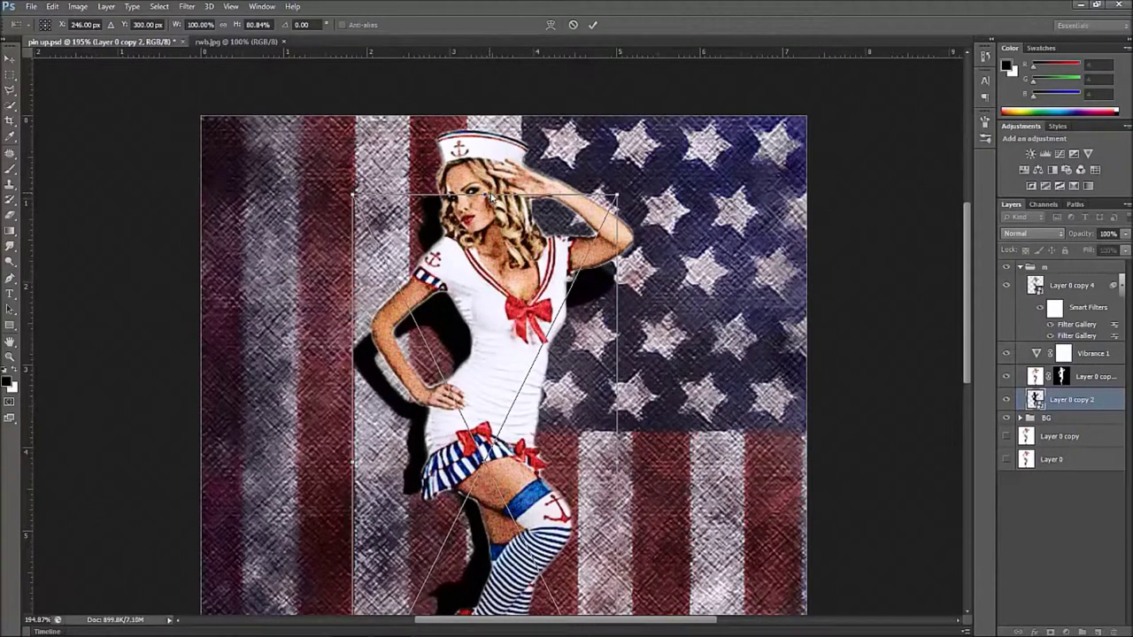
drag(485, 195, 448, 176)
scroll(518, 236, down, 3)
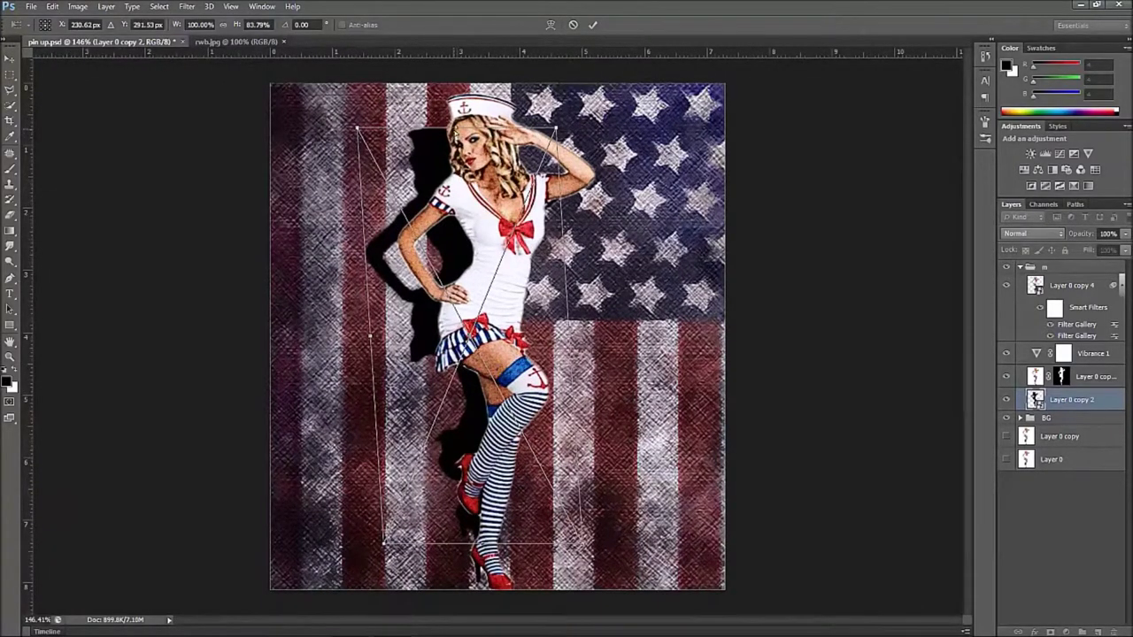
drag(462, 131, 463, 159)
drag(528, 276, 547, 320)
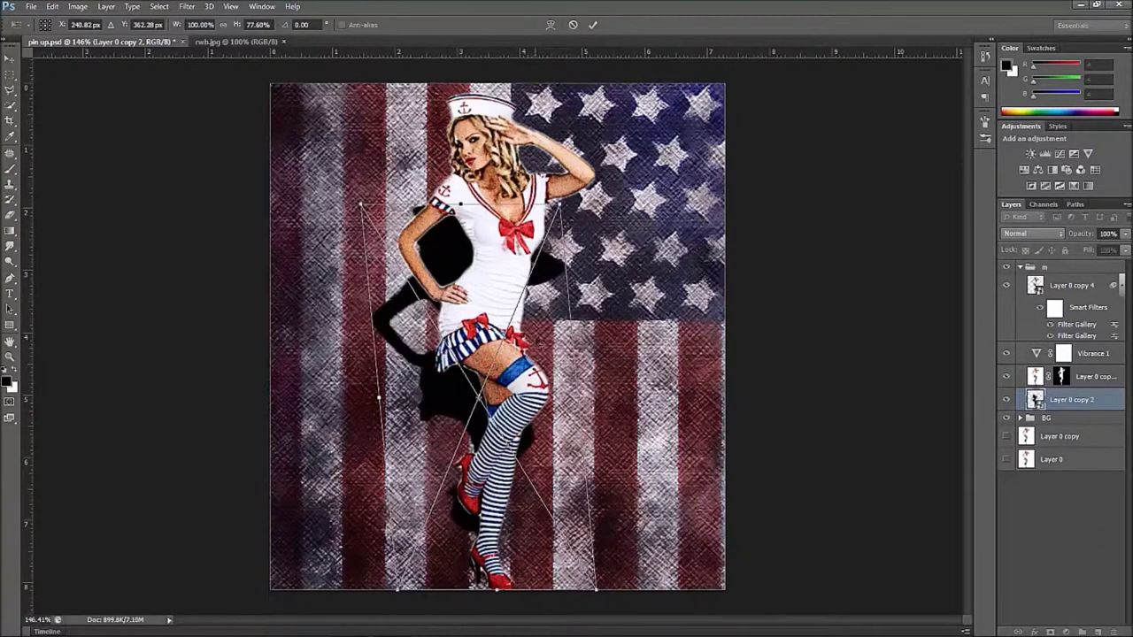
click(573, 25)
key(b)
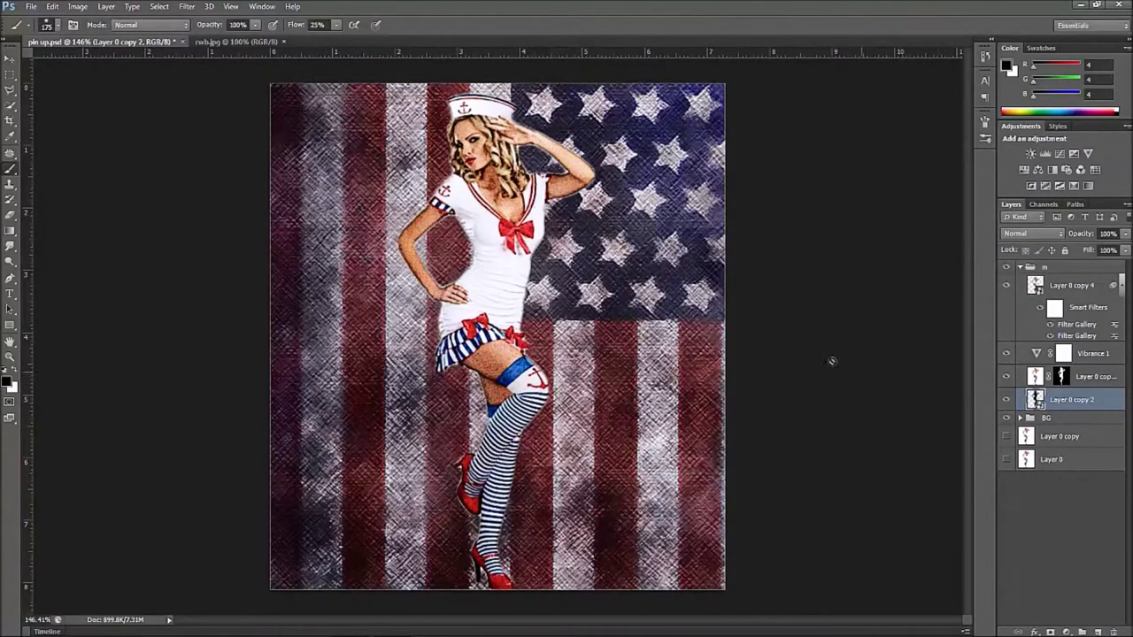
- Skew and shorten the black silhouette layer to 89.30% height so it leans out behind the model as a cast shadow
key(ctrl+t)
drag(574, 296, 566, 295)
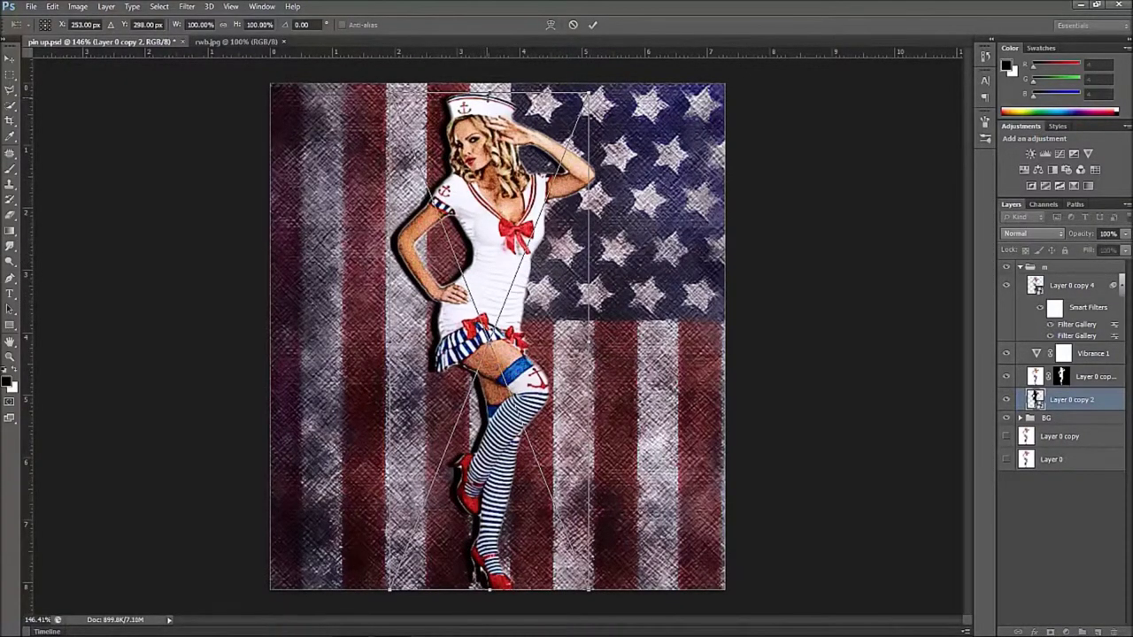
drag(489, 91, 461, 144)
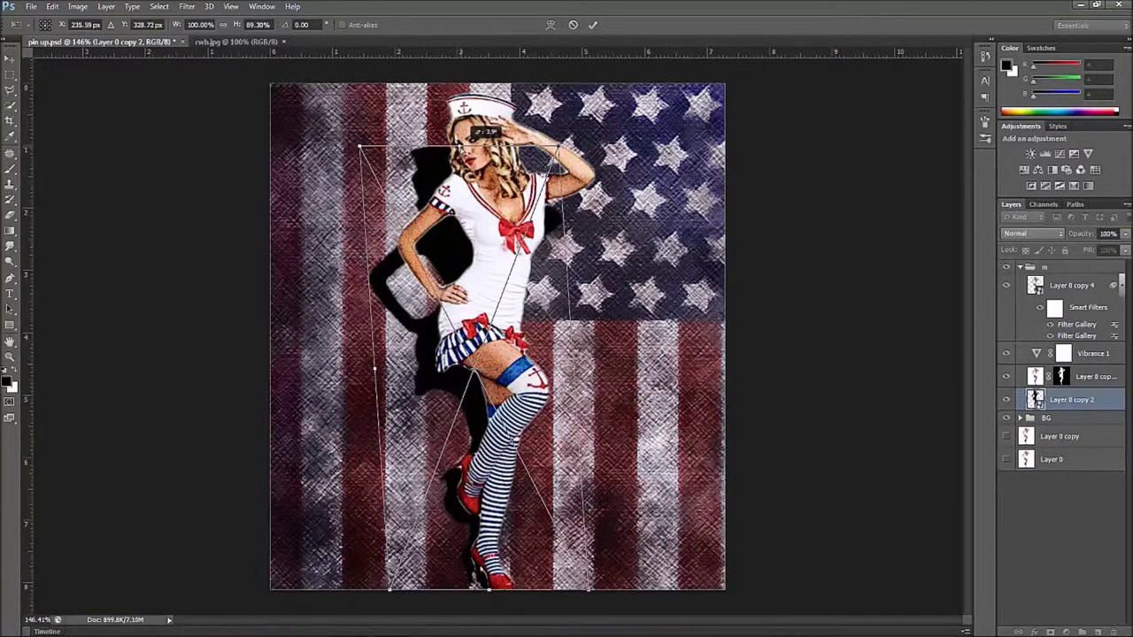
drag(461, 144, 461, 144)
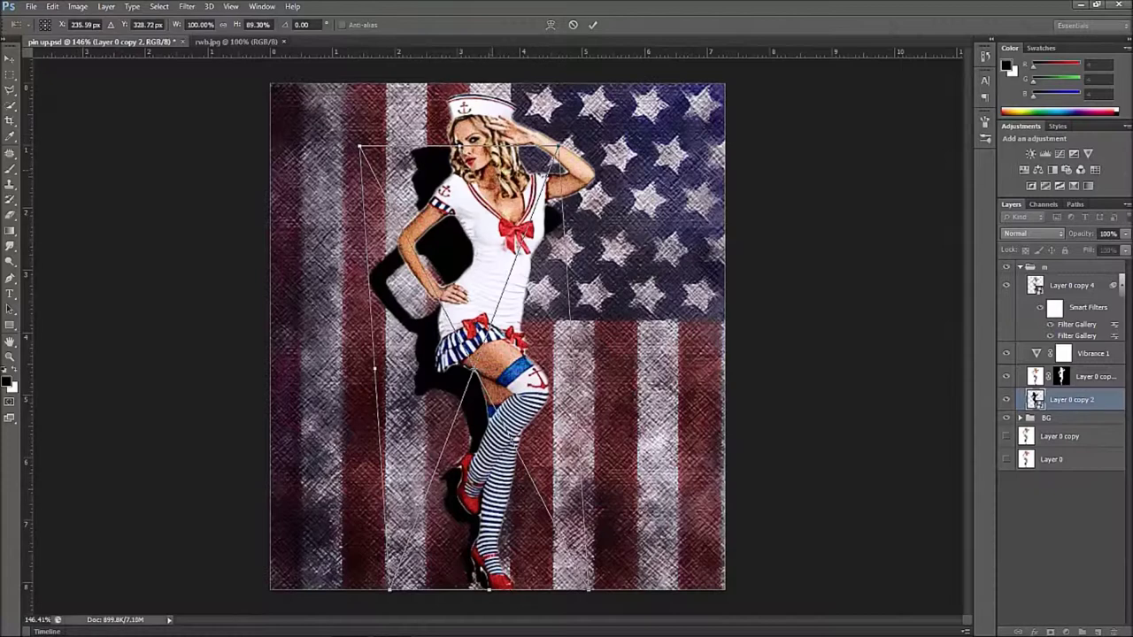
click(592, 25)
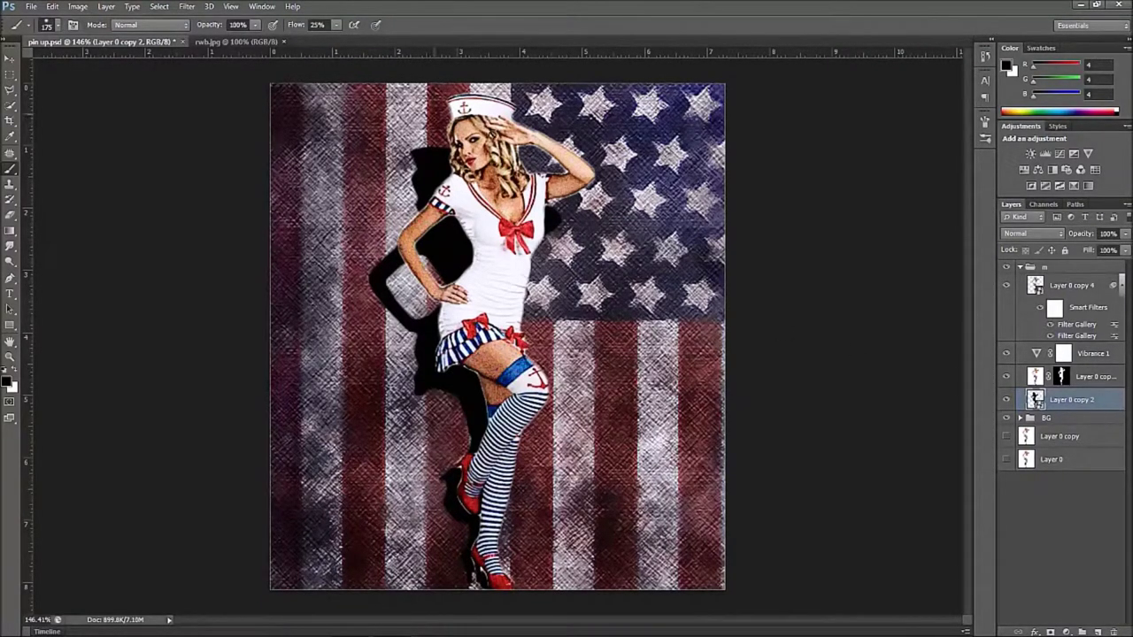
- Soften the cast shadow's edges with a Gaussian Blur smart filter of small radius
click(187, 6)
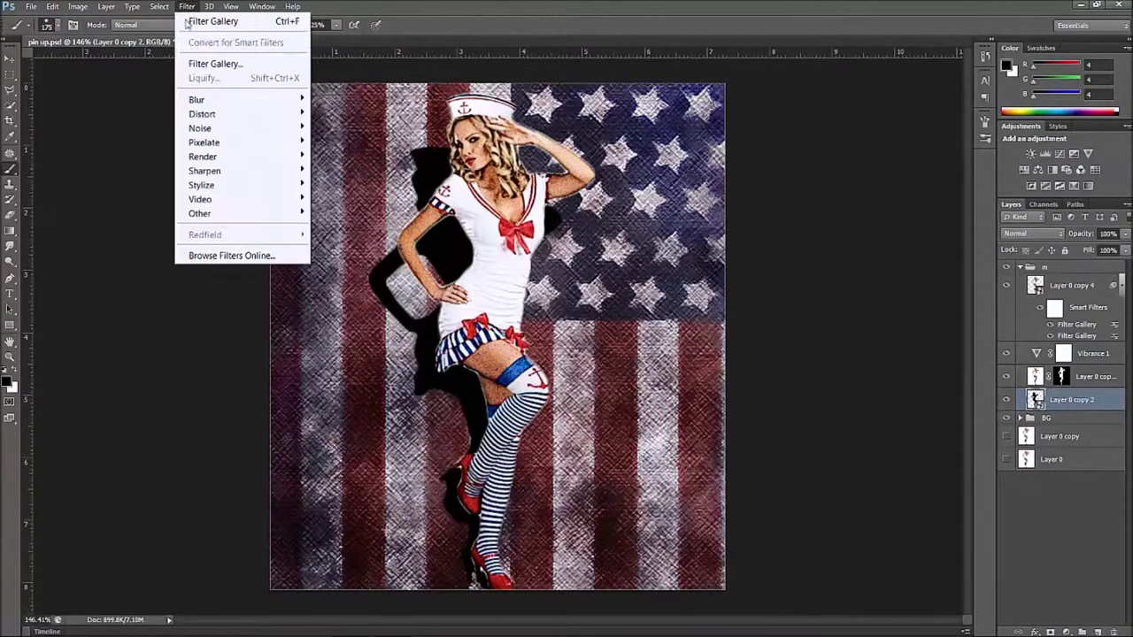
mouse_move(224, 102)
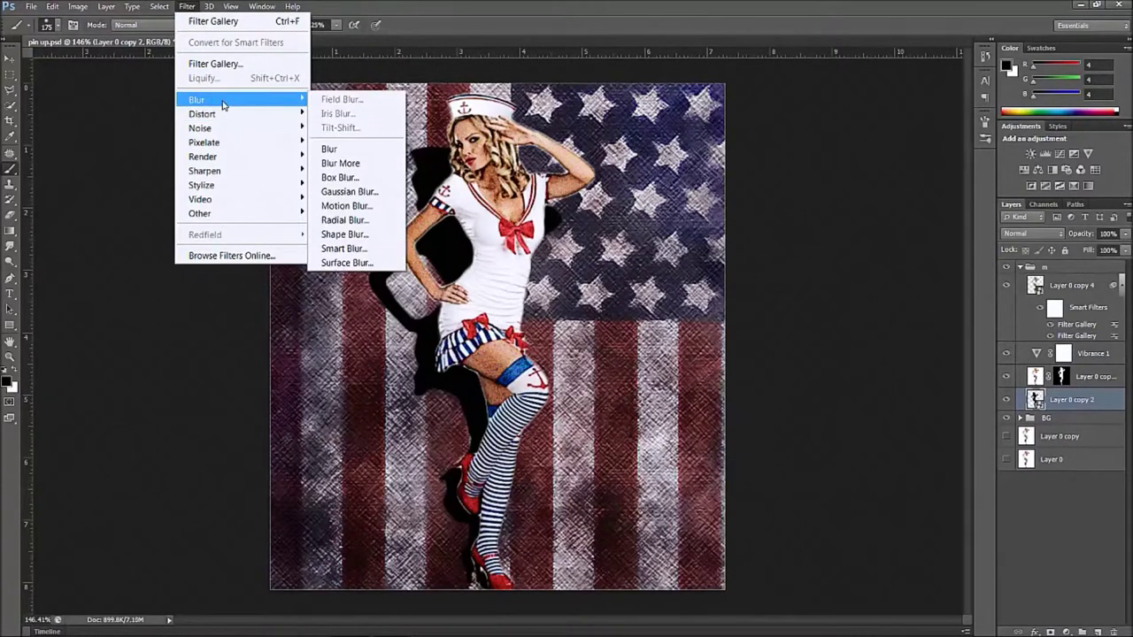
click(359, 196)
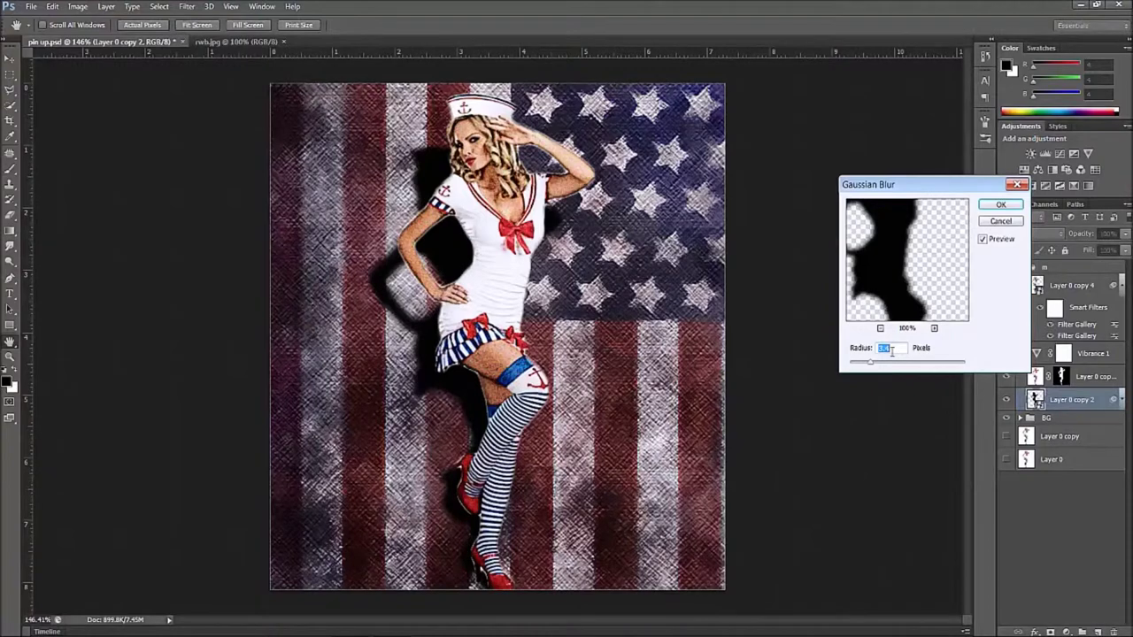
drag(874, 368, 869, 366)
drag(869, 368, 867, 368)
click(1001, 204)
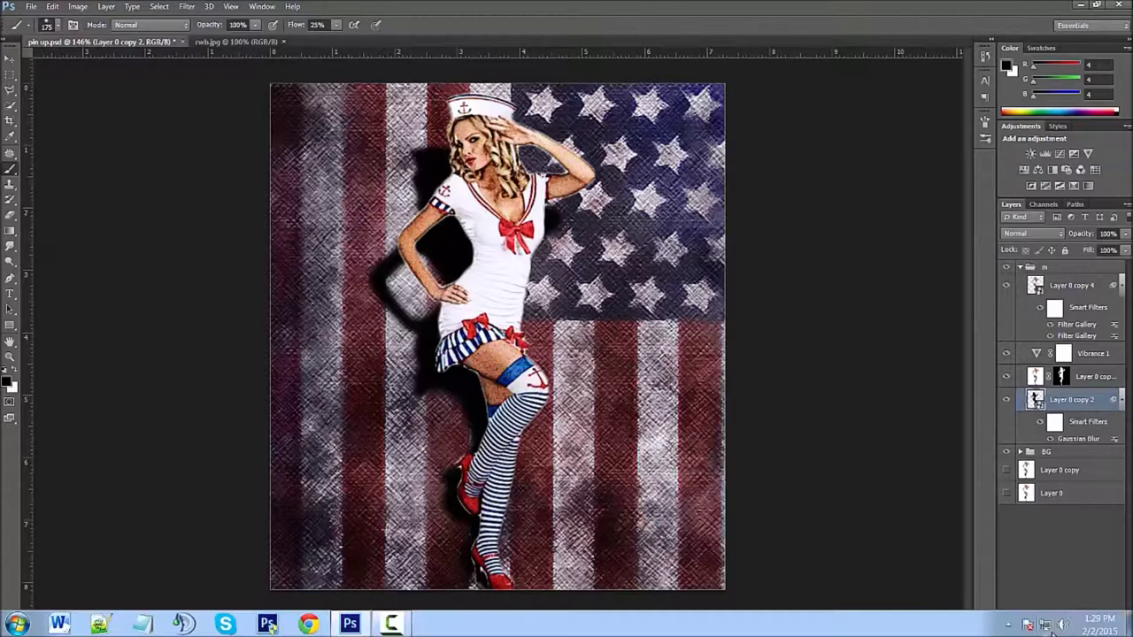
- Mask the shadow layer with a Foreground to Transparent gradient that fades its upper part, and reduce the layer's opacity
click(1051, 632)
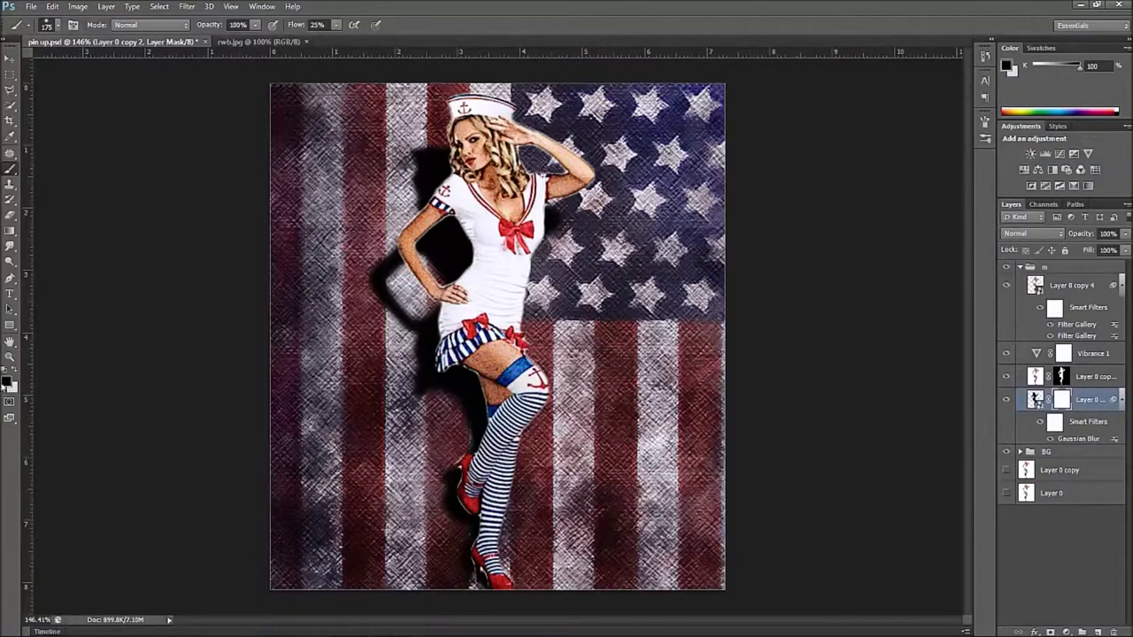
click(10, 230)
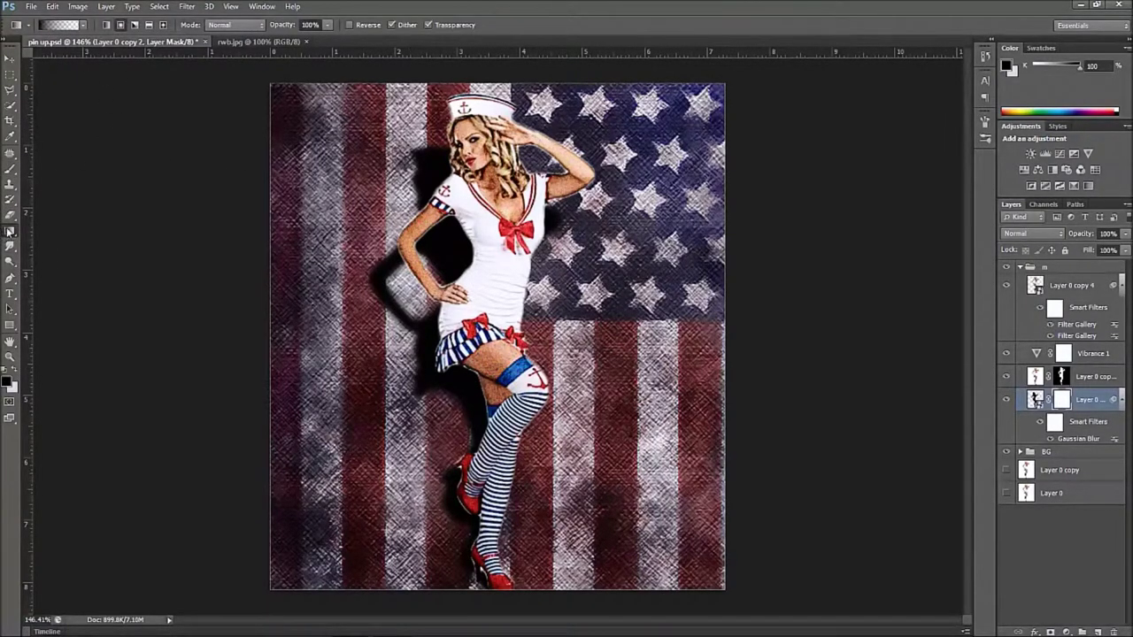
click(67, 24)
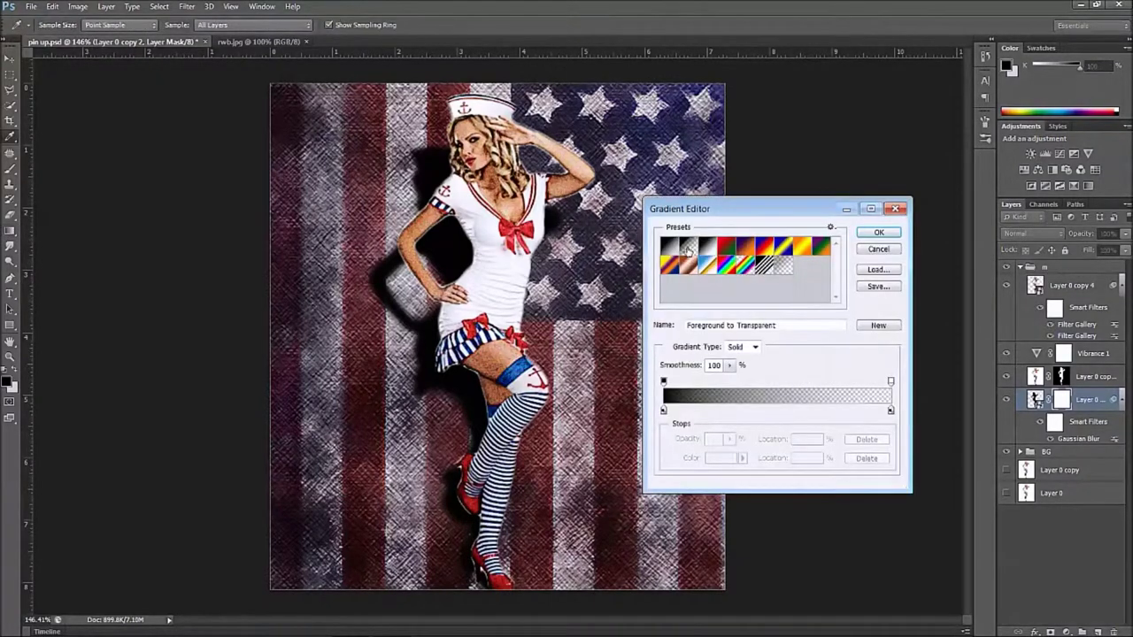
click(879, 233)
drag(437, 168, 512, 350)
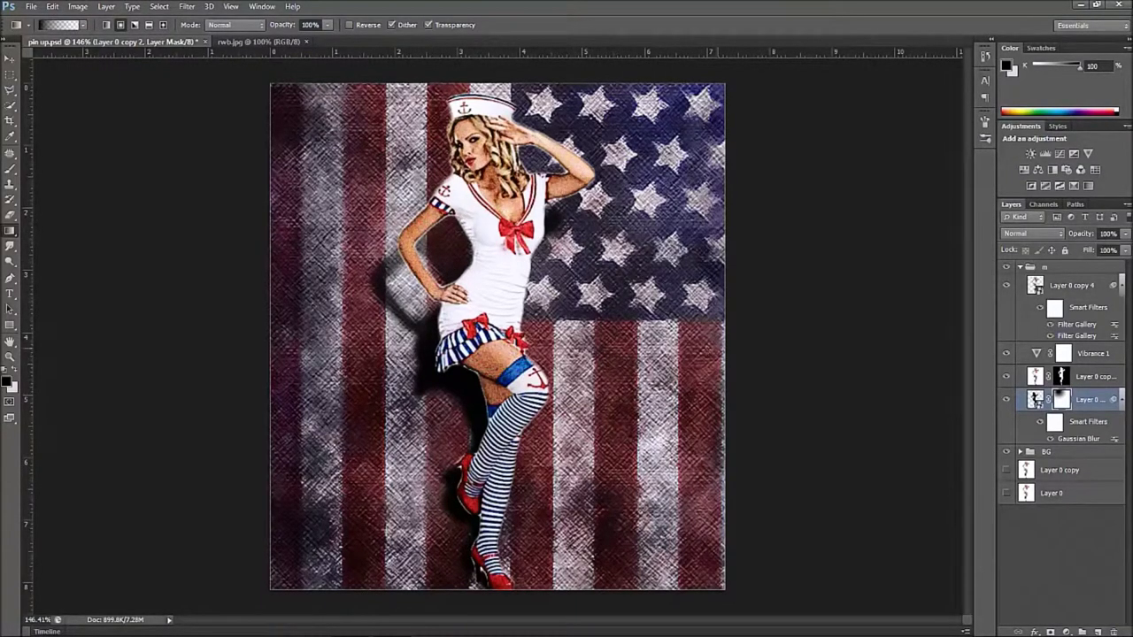
click(1089, 233)
drag(1078, 232, 1071, 234)
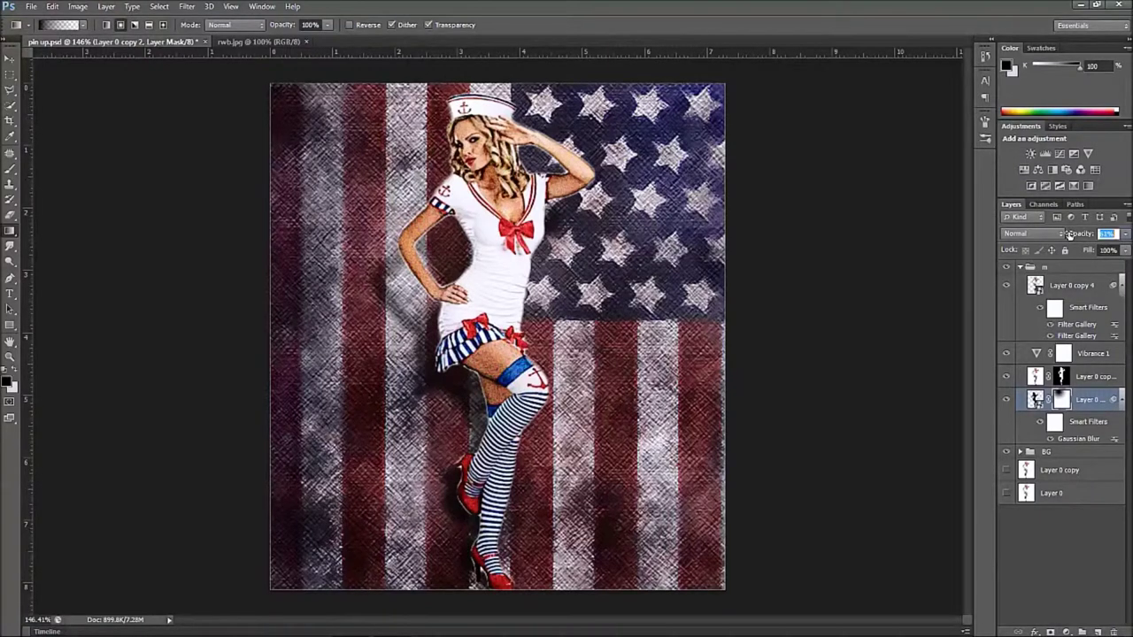
- Collapse the model group and combine it with the BG group in one new group
click(1019, 267)
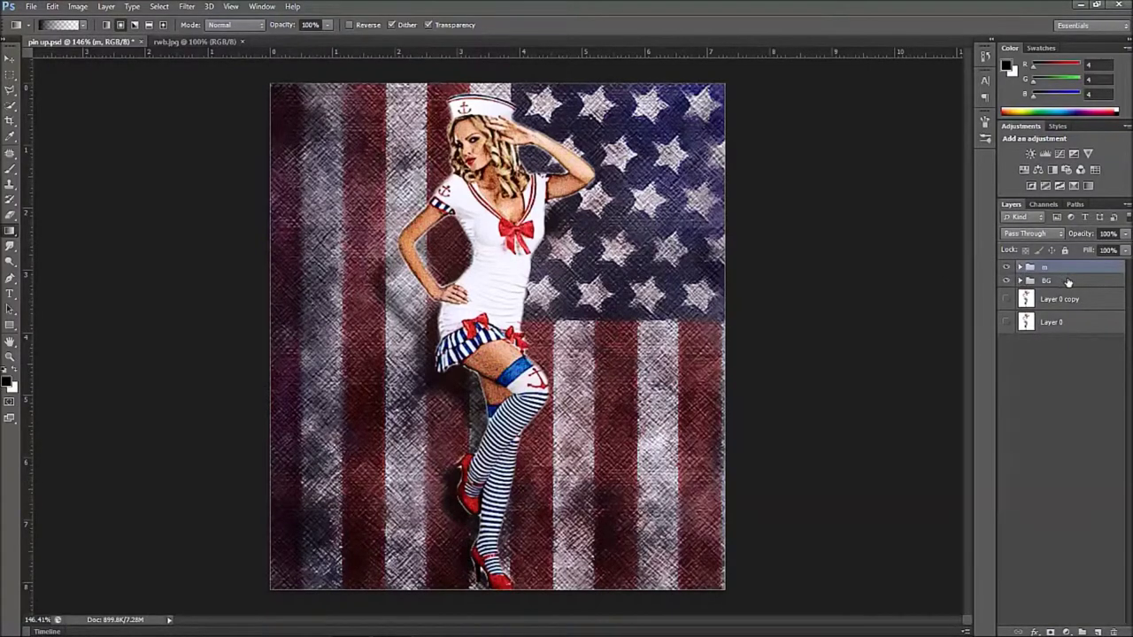
shift+click(1069, 281)
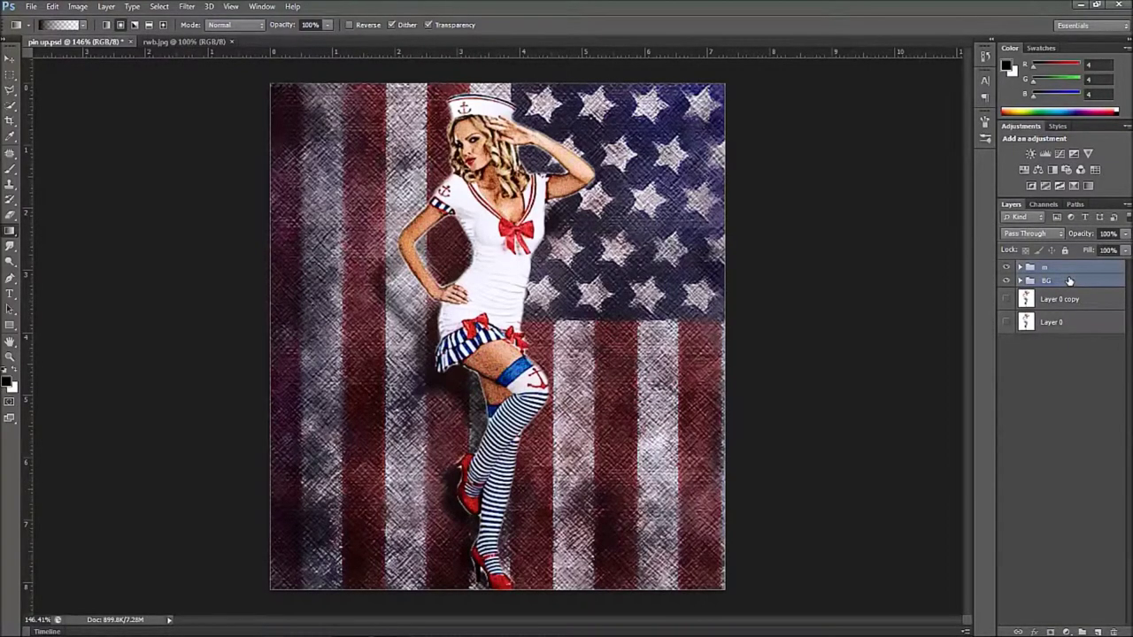
key(ctrl+g)
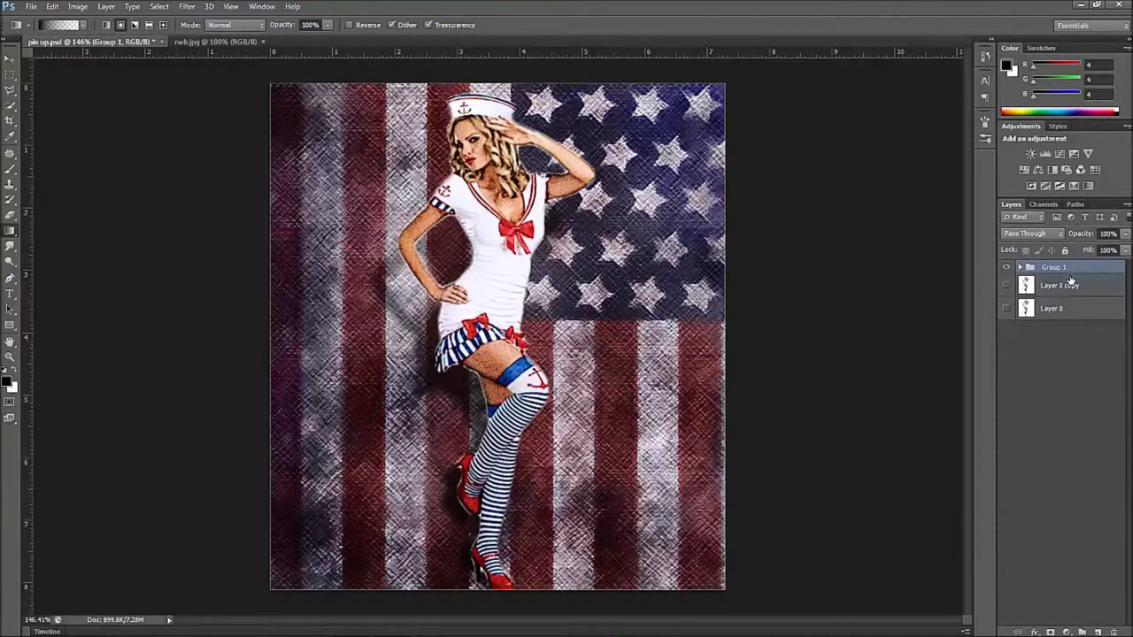
- Show the original photo copy beneath the new group and compare the picture with the group hidden and shown
click(1005, 285)
click(1006, 268)
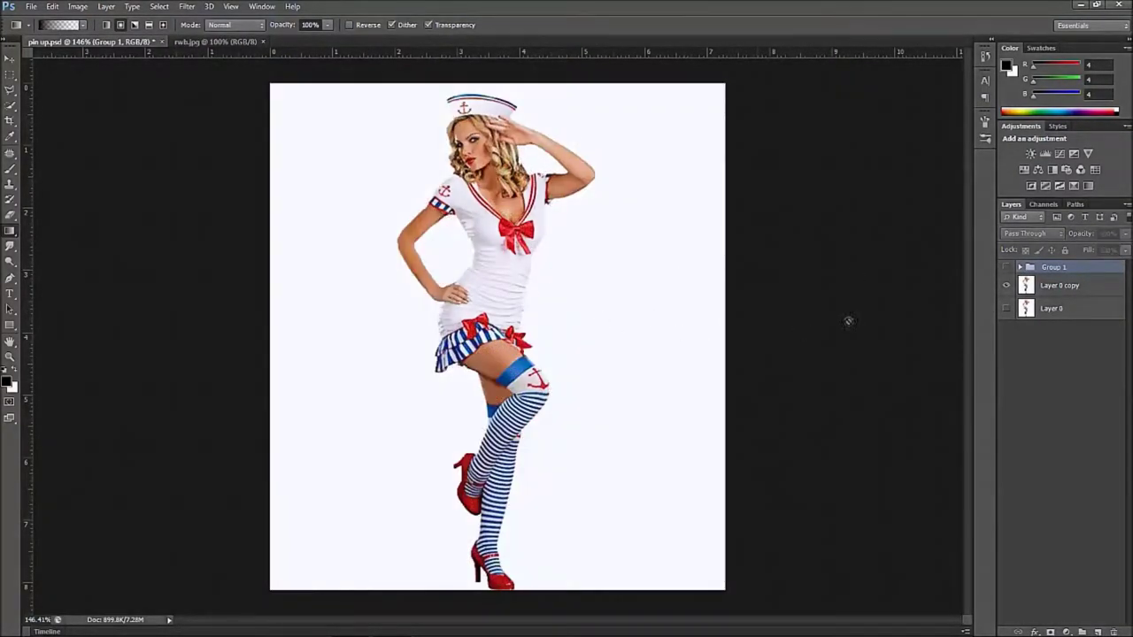
click(1006, 267)
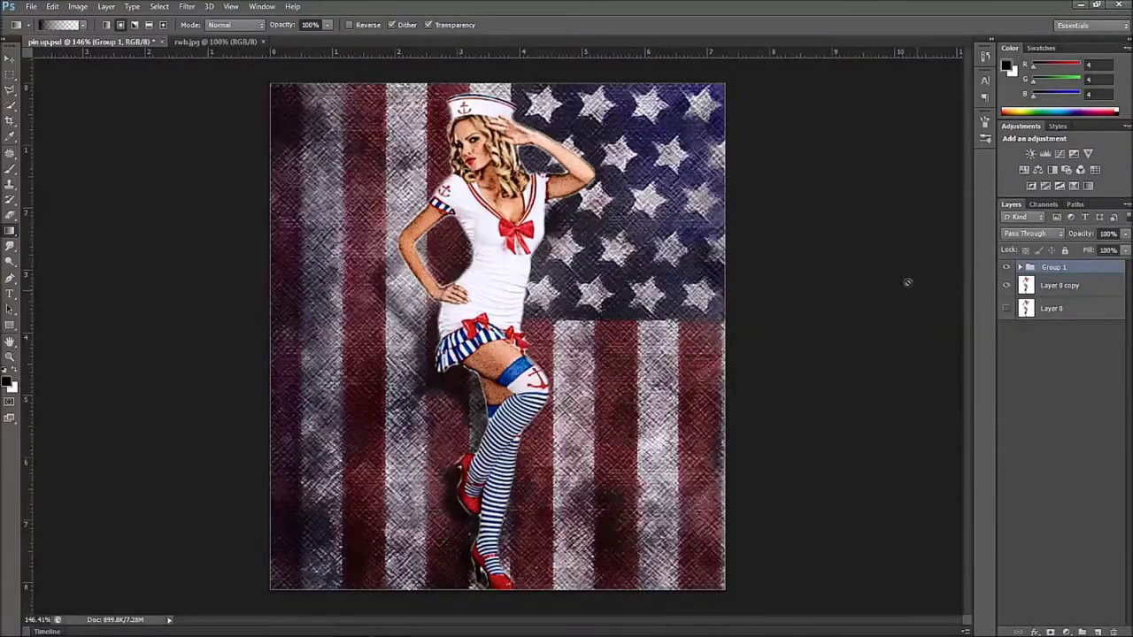
click(9, 58)
alt+scroll(202, 254, up, 1)
alt+scroll(202, 254, down, 1)
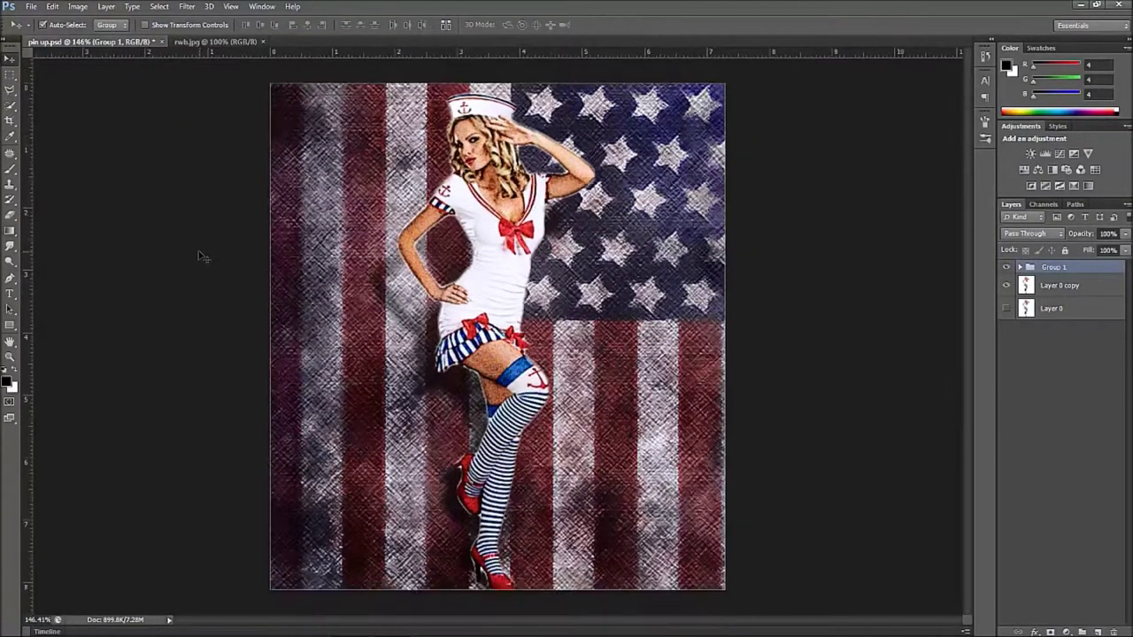